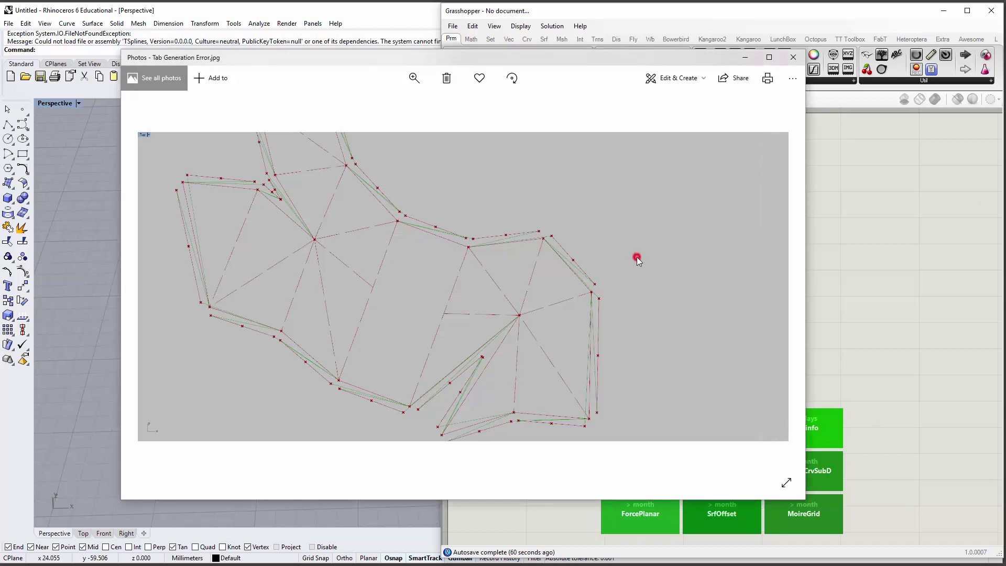
Step: Examine the misaligned tab connection lines around the unrolled outline in the Tab Generation Error image
scroll(581, 282, up, 2)
scroll(596, 290, up, 4)
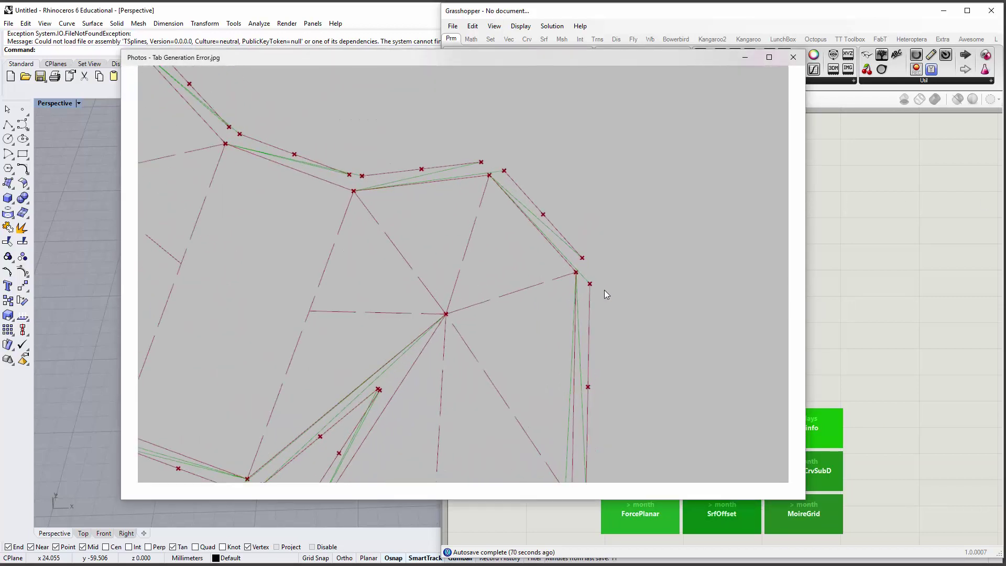
scroll(548, 215, down, 3)
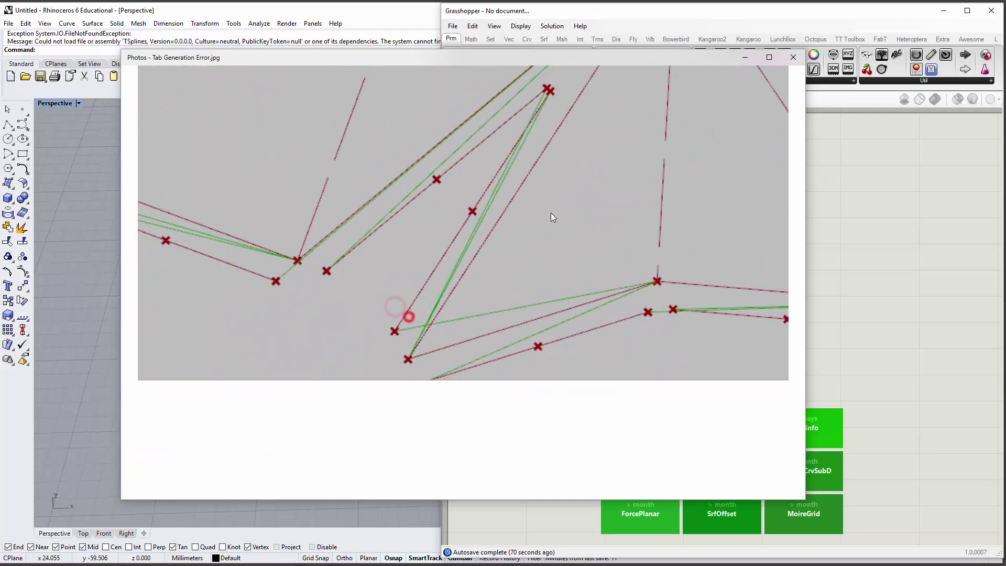
scroll(294, 310, up, 3)
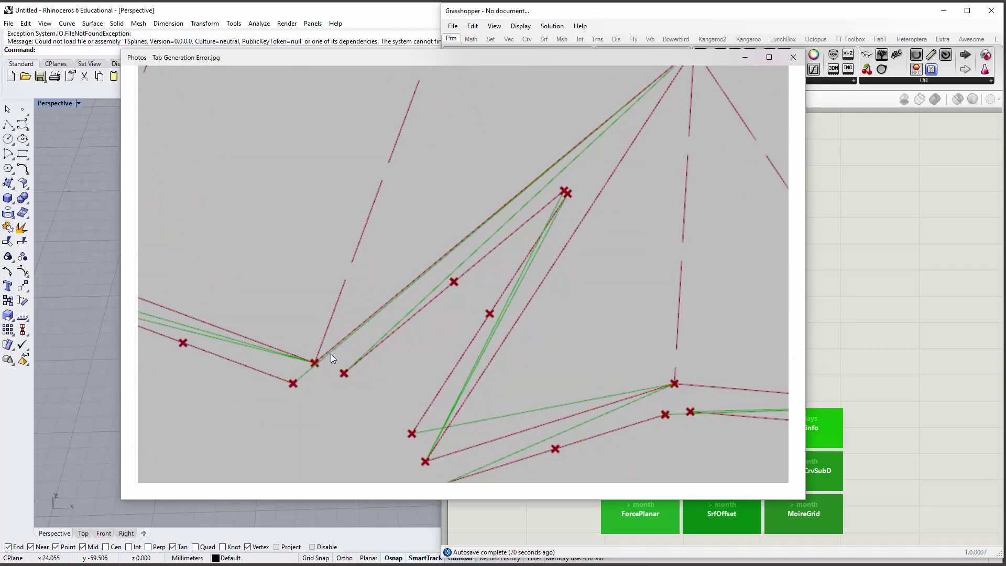
drag(373, 313, 688, 348)
drag(552, 304, 401, 292)
scroll(403, 296, down, 5)
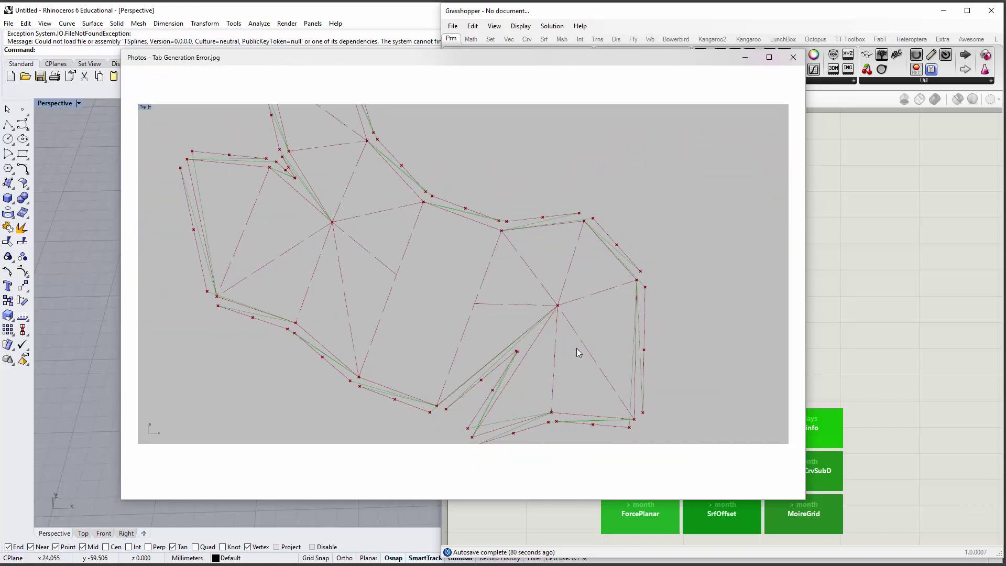
scroll(618, 346, down, 1)
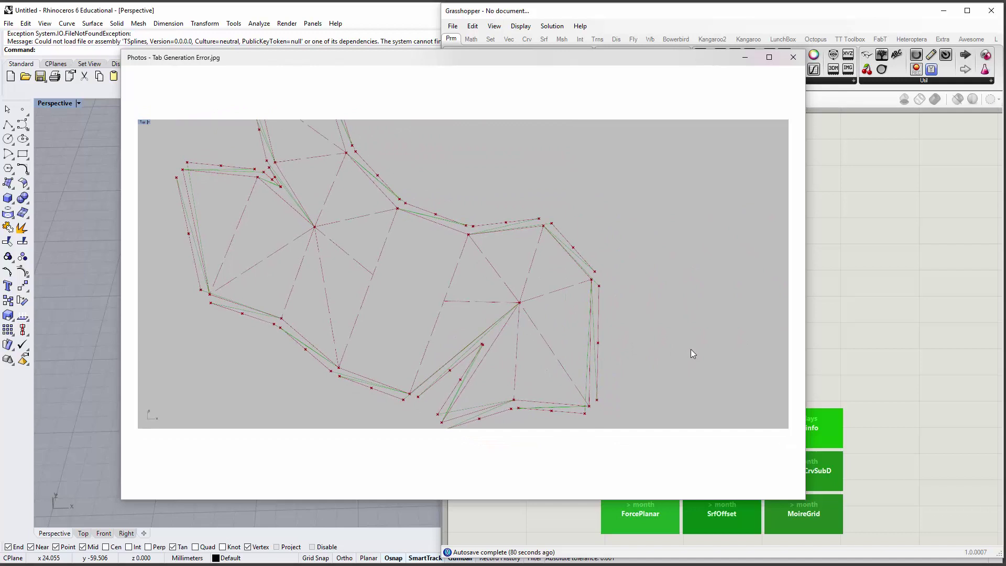
Step: View the Tab Generation Error Shift Fix image and examine the tab corners in the Tab Generation Error Fixed image
key(Right)
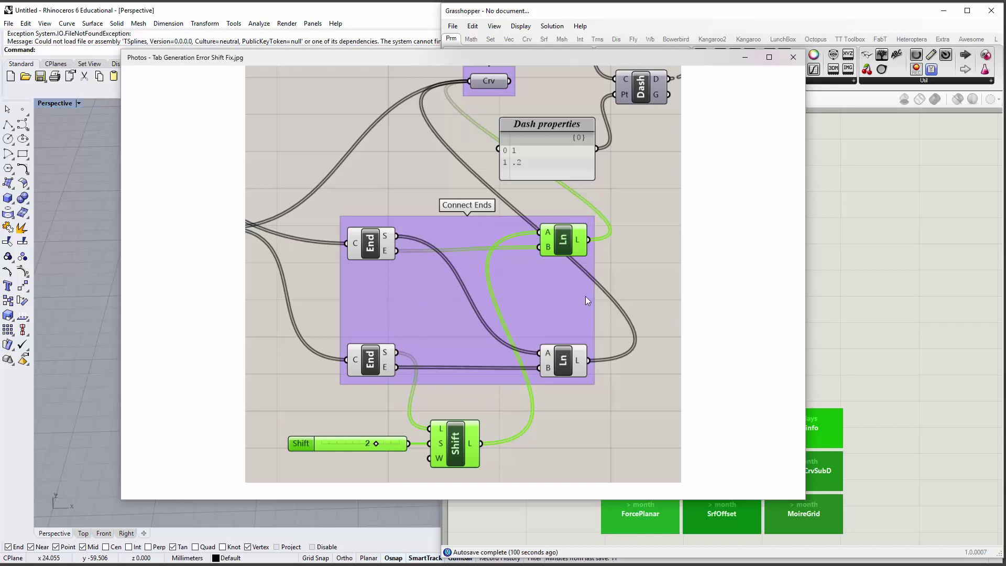
key(Left)
key(Left)
key(Left)
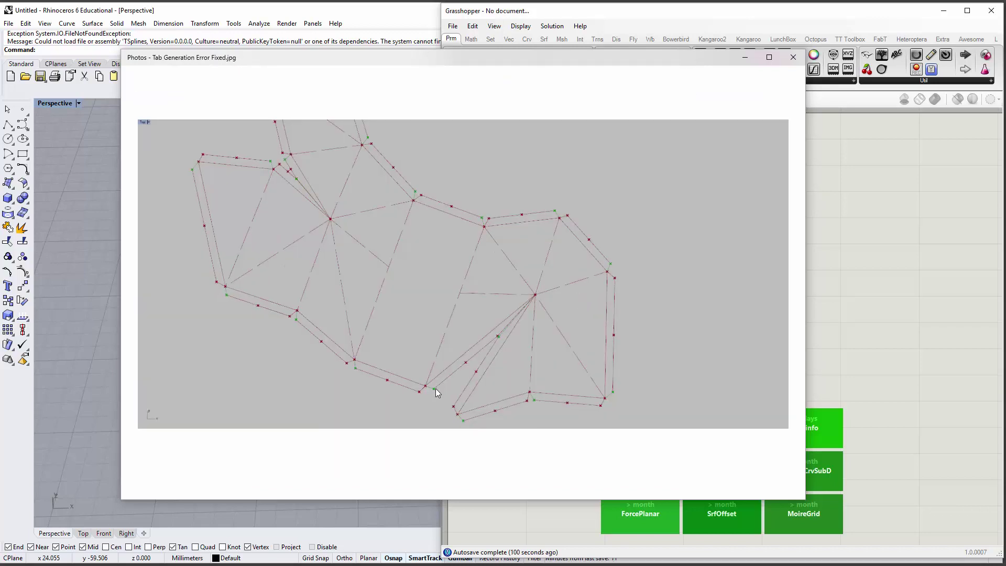
scroll(429, 392, up, 2)
scroll(426, 431, up, 1)
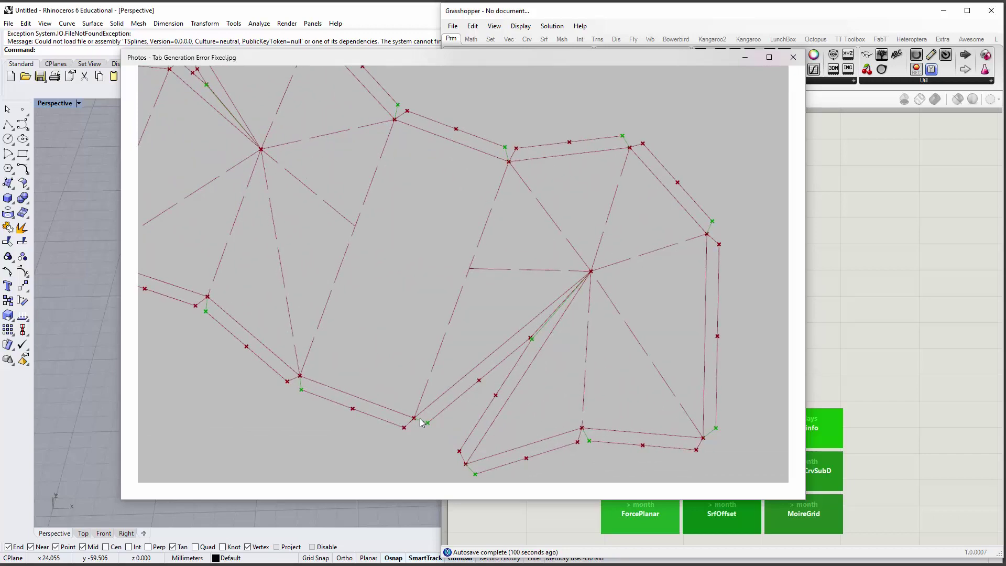
double_click(631, 346)
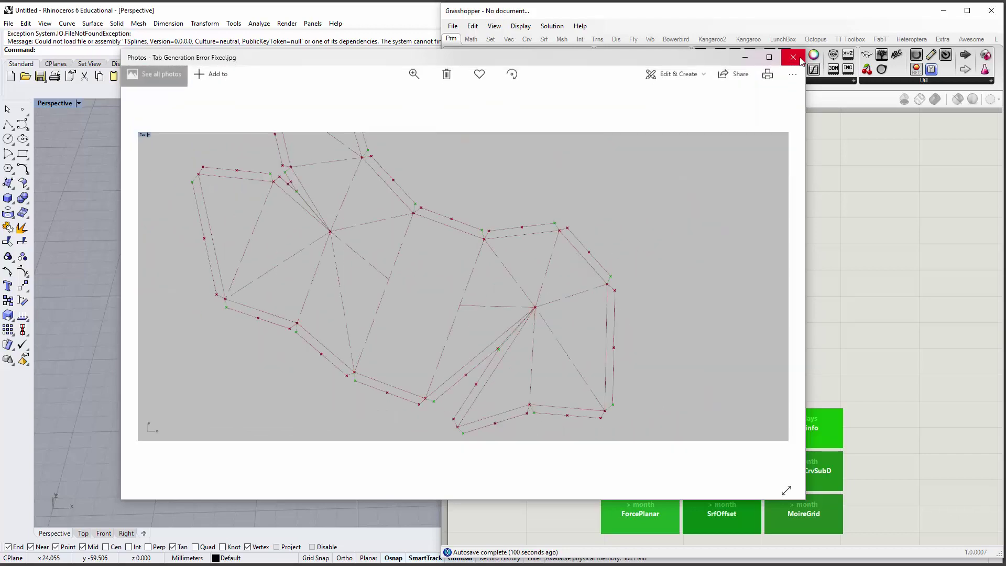
Step: Close the image viewer, open the recent Unroll_tab01 definition, and frame the unrolled shape and its components
click(793, 57)
click(869, 254)
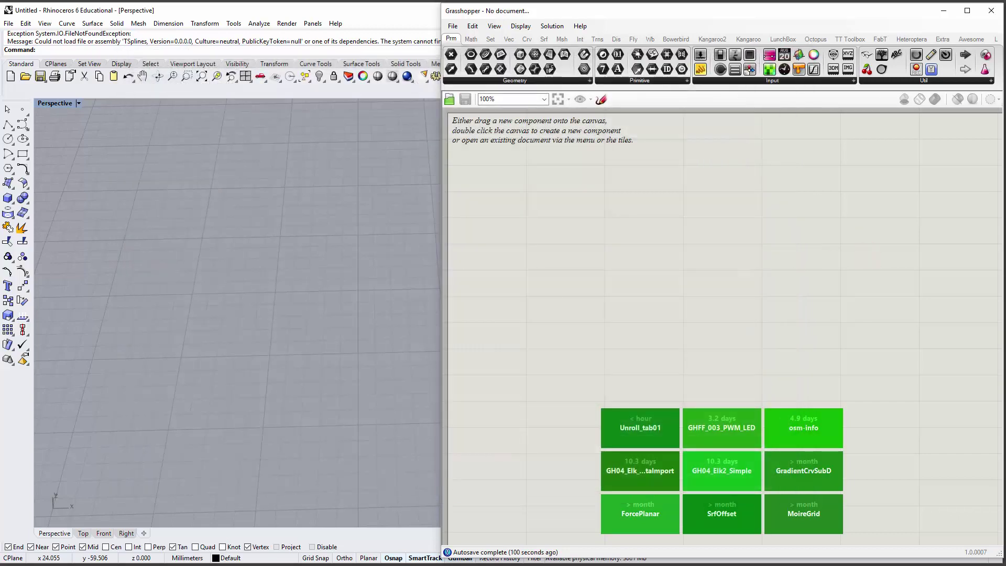
click(641, 431)
click(562, 278)
right_drag(294, 311, 343, 319)
scroll(300, 305, down, 10)
scroll(345, 323, up, 5)
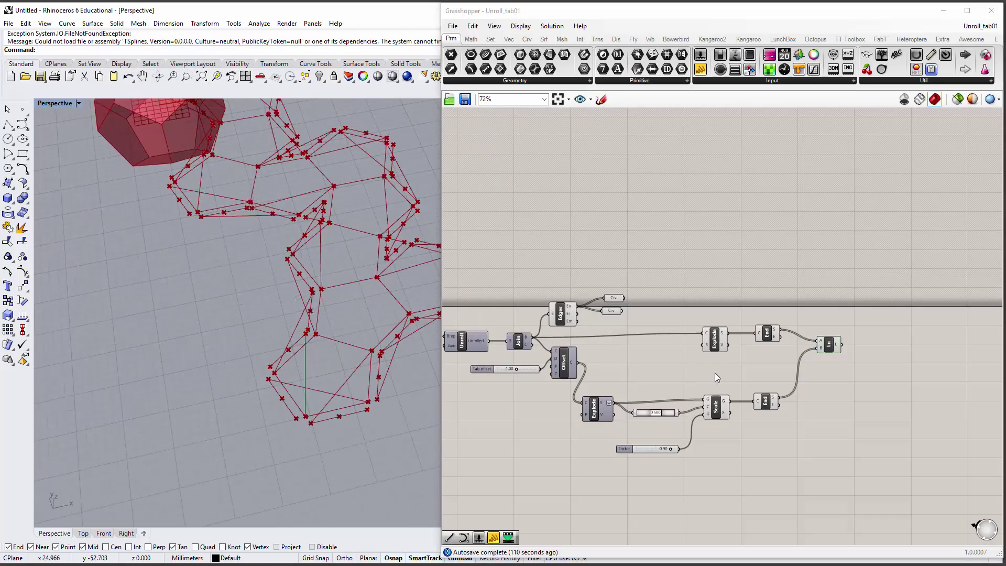
Step: Highlight the Line component's geometry for inspection and move the component farther from the two End Points components
click(834, 347)
scroll(344, 446, up, 3)
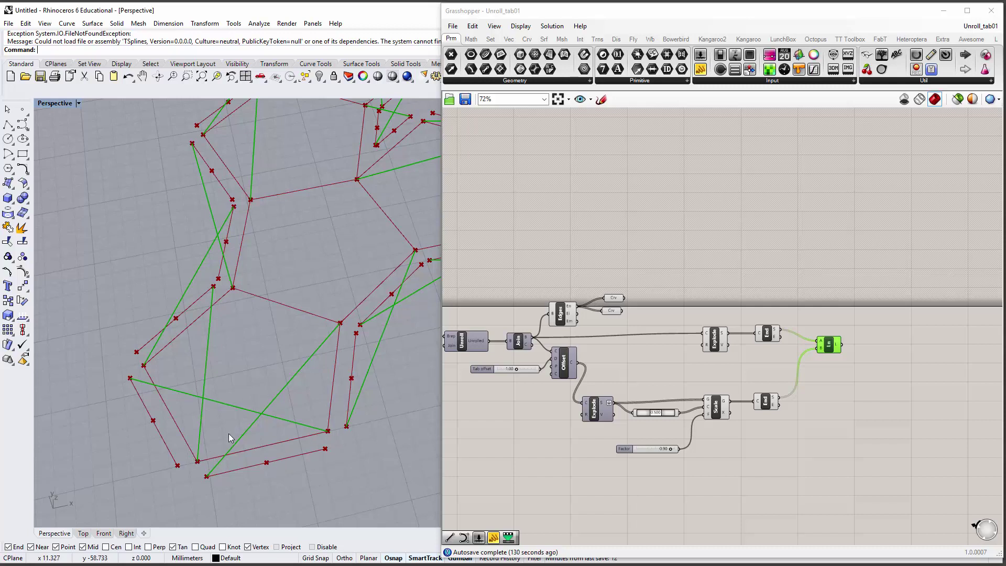
right_drag(634, 337, 557, 278)
drag(753, 287, 798, 287)
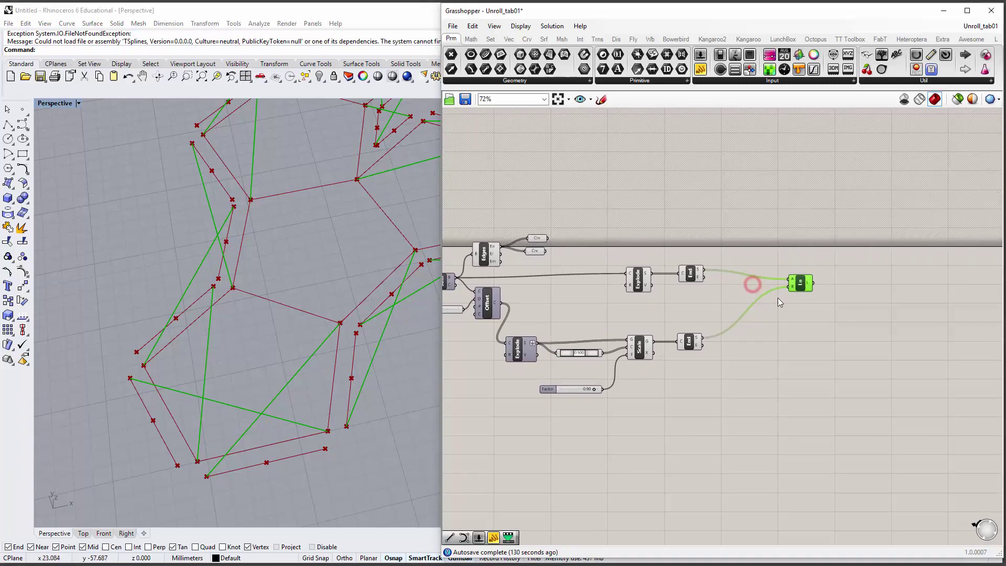
Step: Add a Shift List component between the Scale branch's End Points component and the Line component
scroll(802, 294, up, 3)
click(683, 359)
double_click(683, 359)
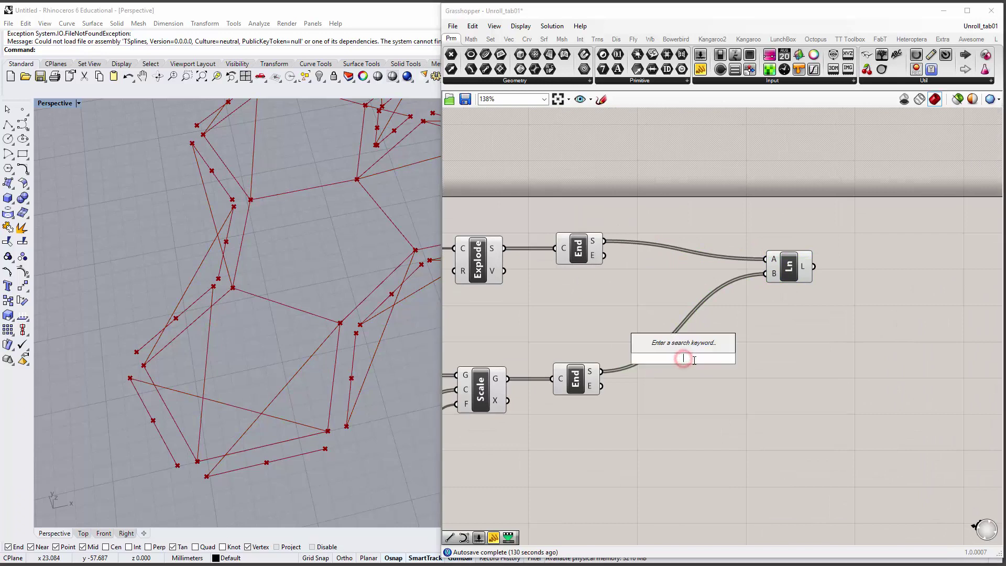
text(shift)
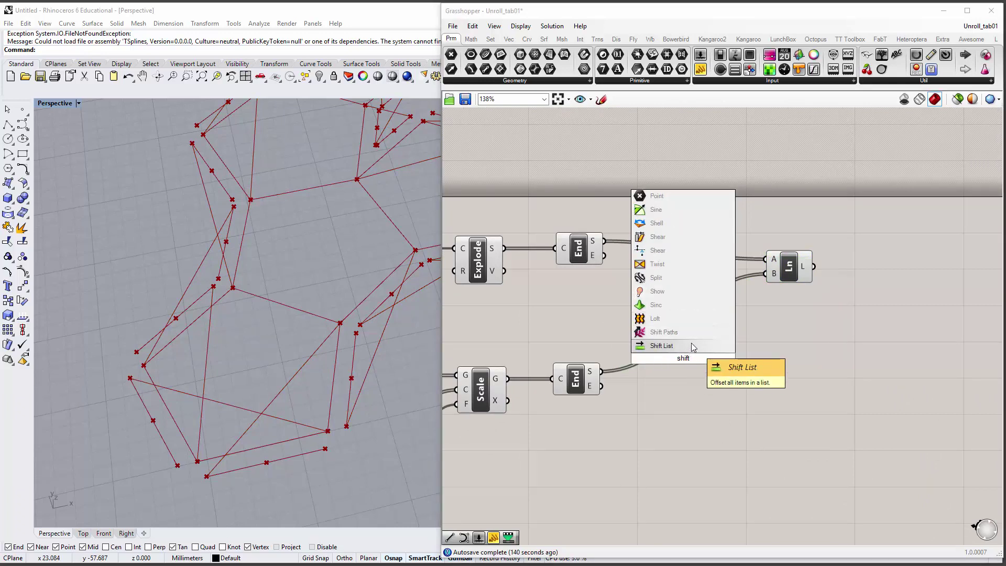
click(696, 347)
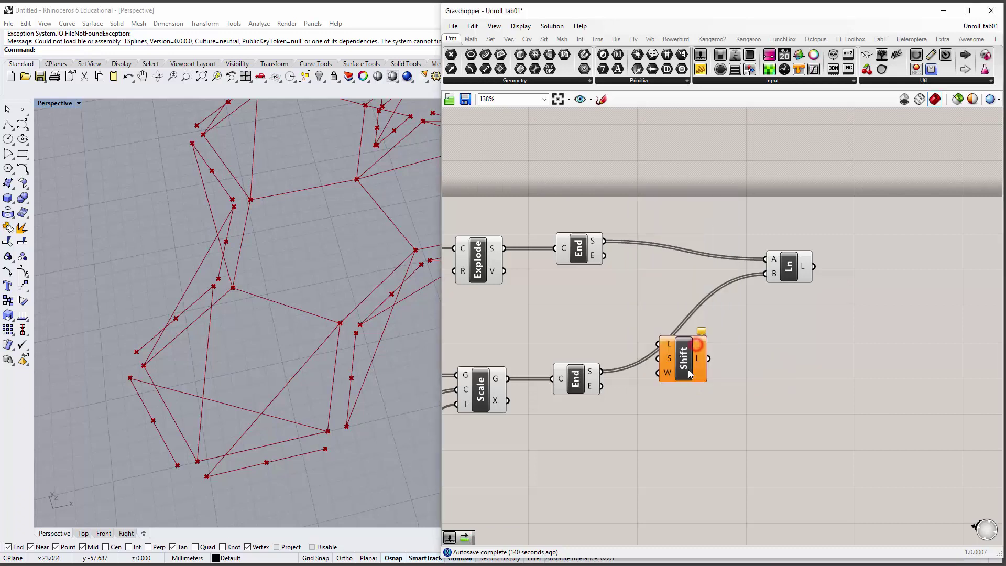
drag(683, 372, 703, 386)
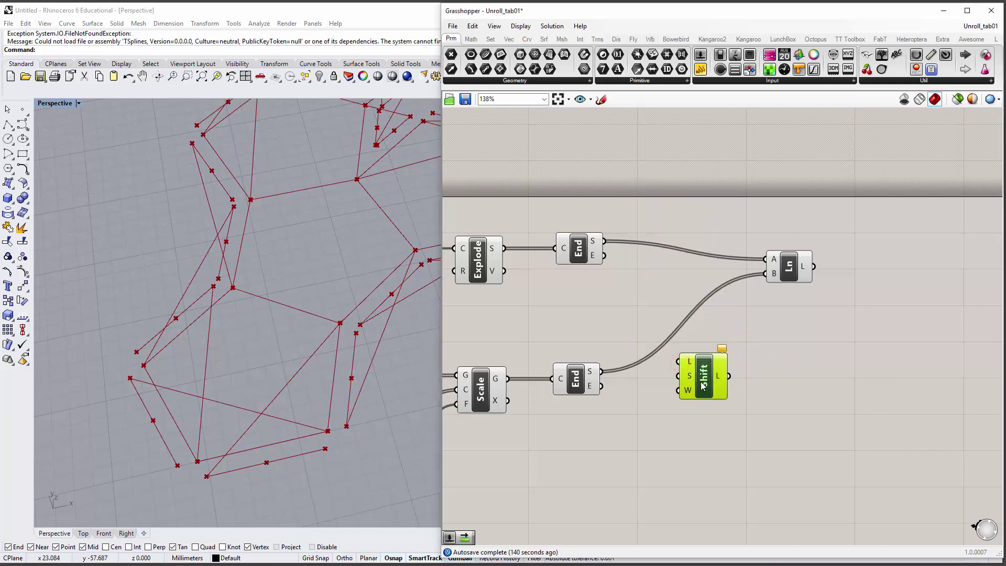
Step: Look up where Shift List is filed among the List components of the Set category
click(491, 39)
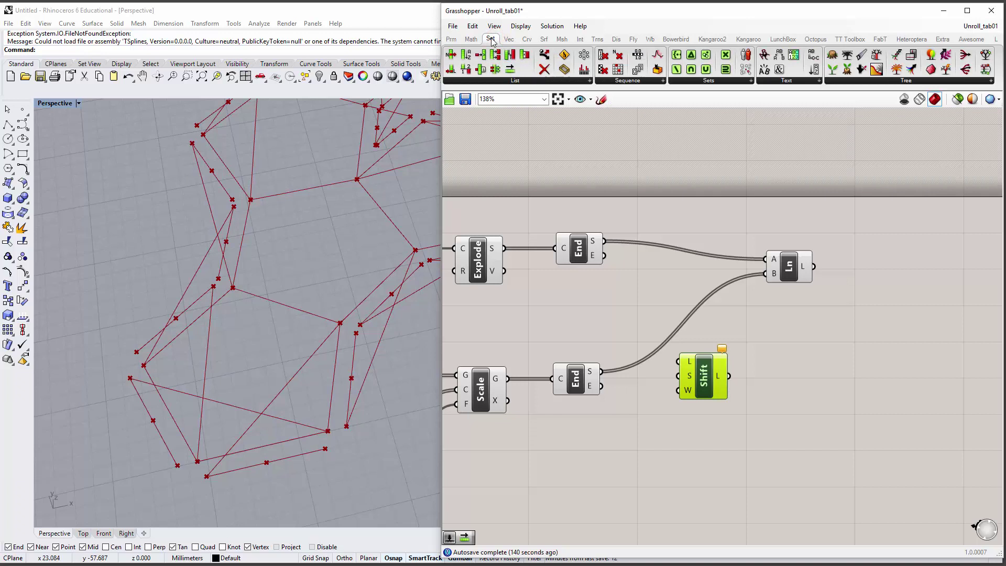
click(514, 81)
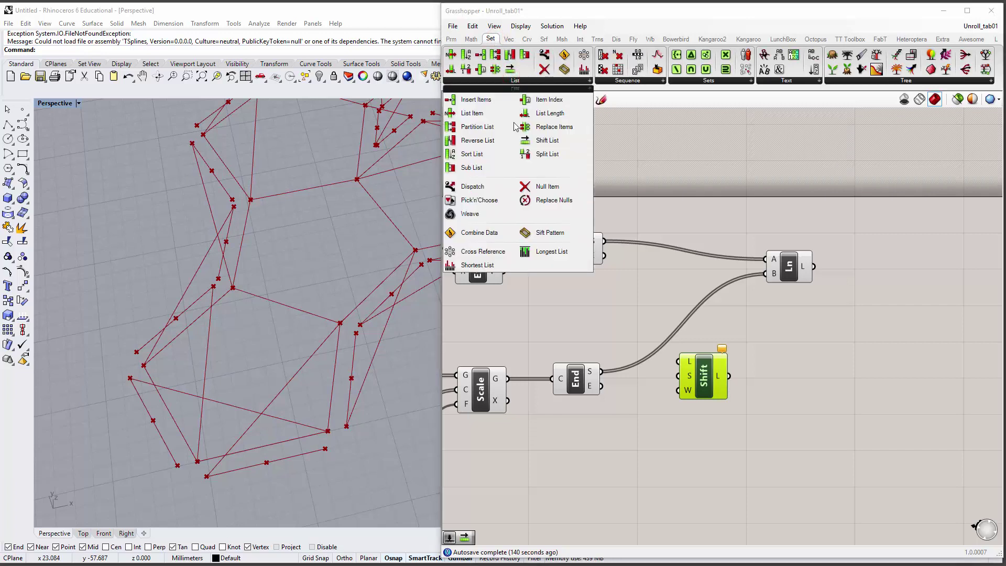
click(685, 204)
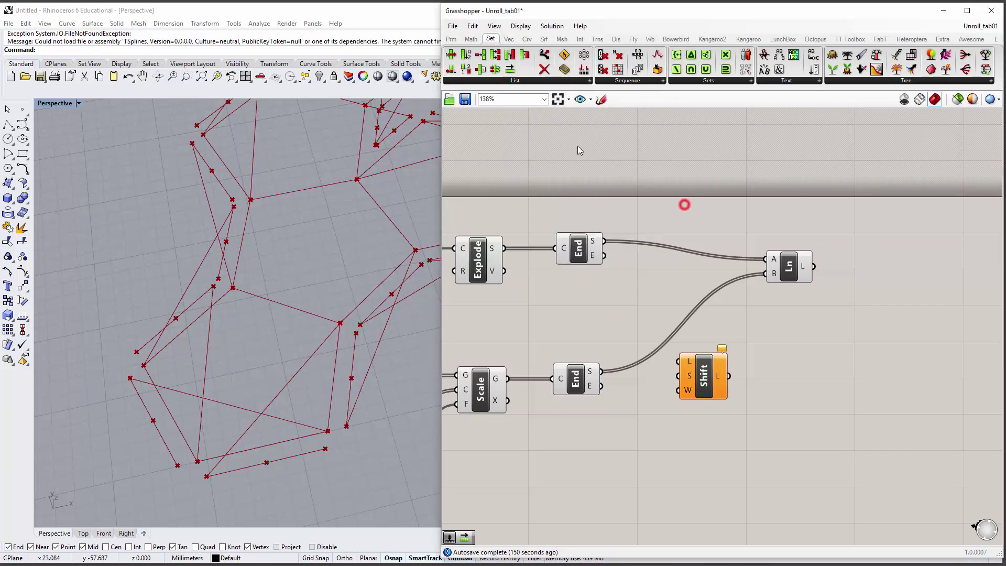
click(515, 81)
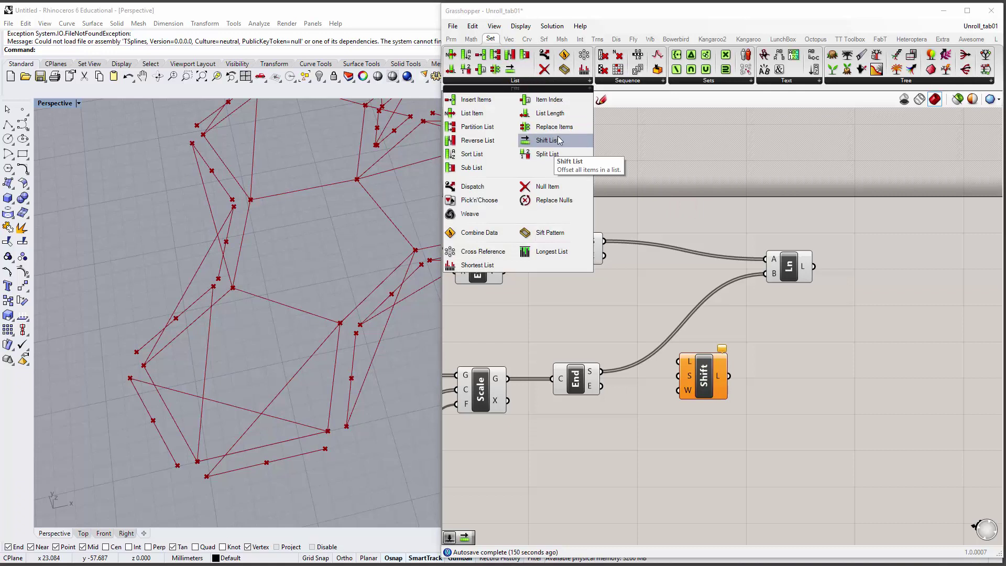
click(766, 347)
Step: Route the Scale branch's End Points start output through Shift List into the Line's B input, and highlight the resulting lines
drag(700, 385, 721, 427)
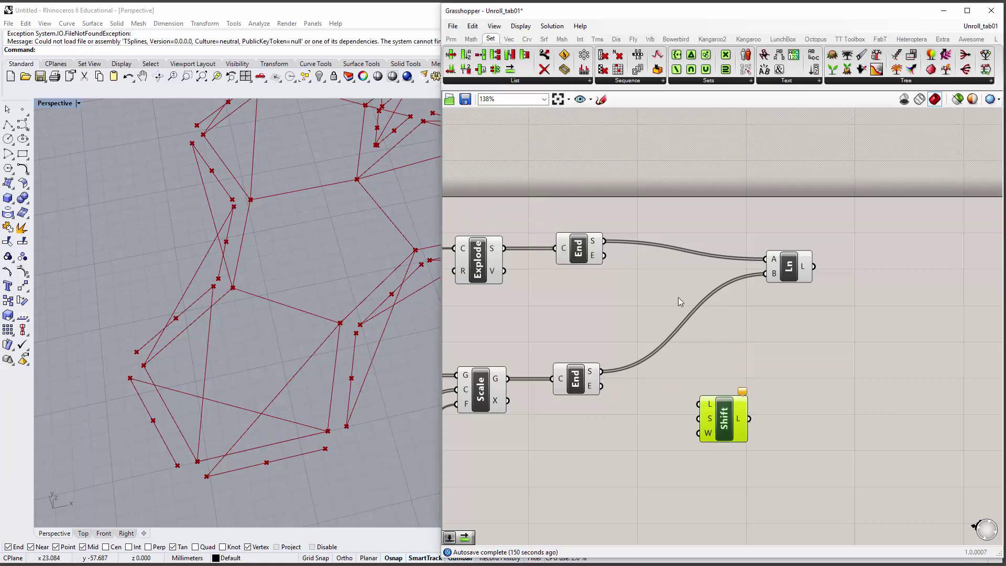
drag(602, 371, 764, 274)
click(665, 438)
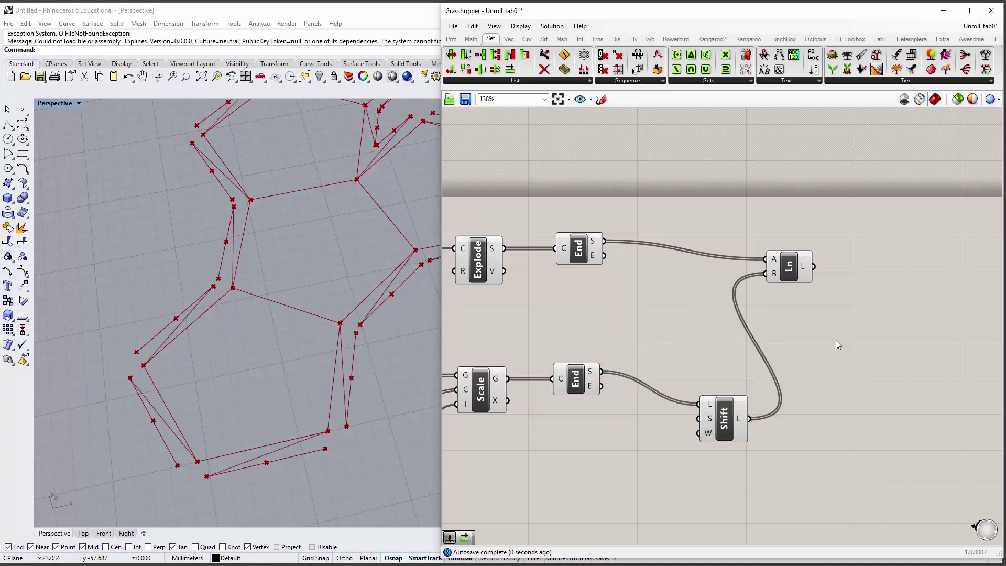
drag(723, 417, 698, 348)
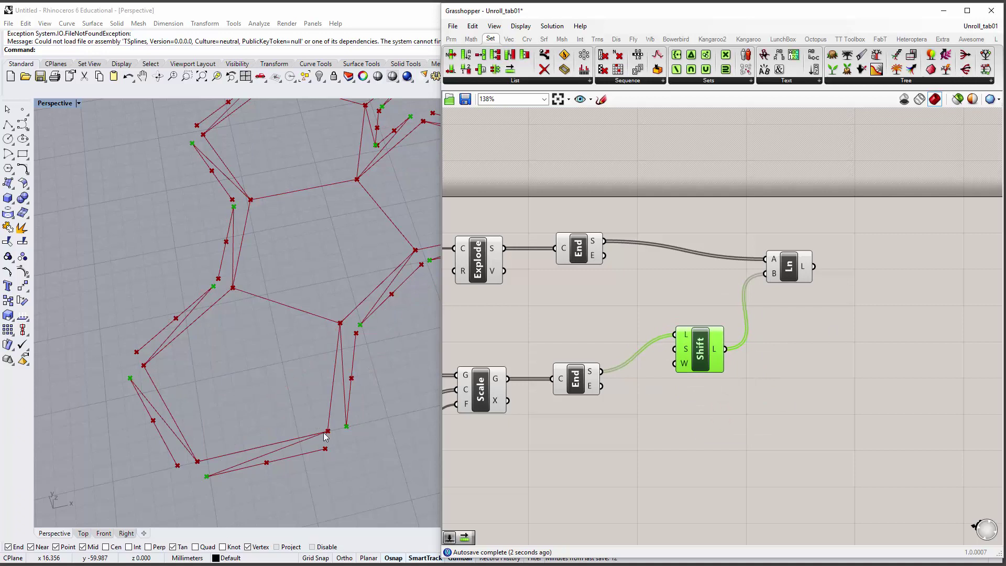
click(788, 266)
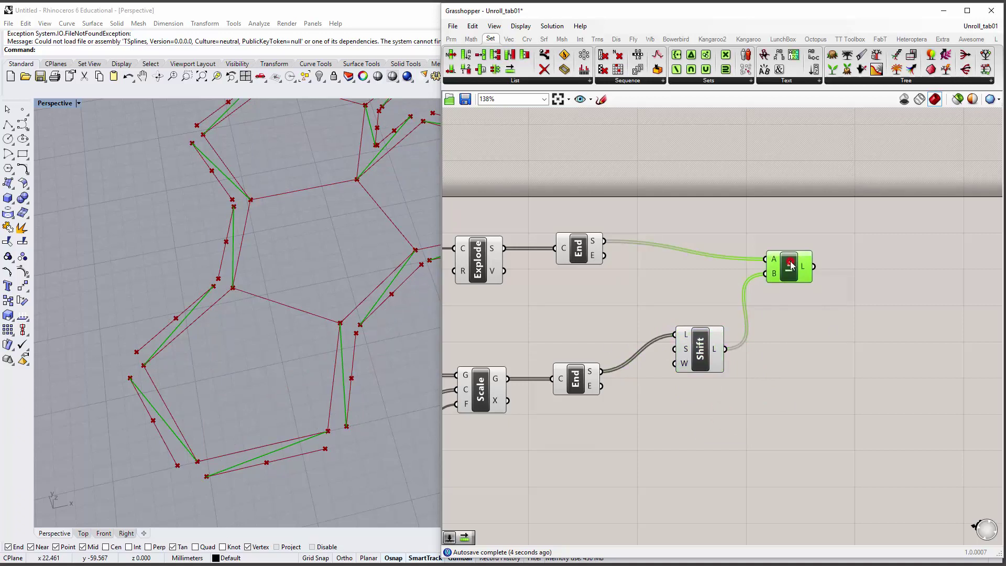
click(738, 405)
Step: Create an integer number slider ranging from 0 to 3 and connect it to Shift List's S input
double_click(611, 437)
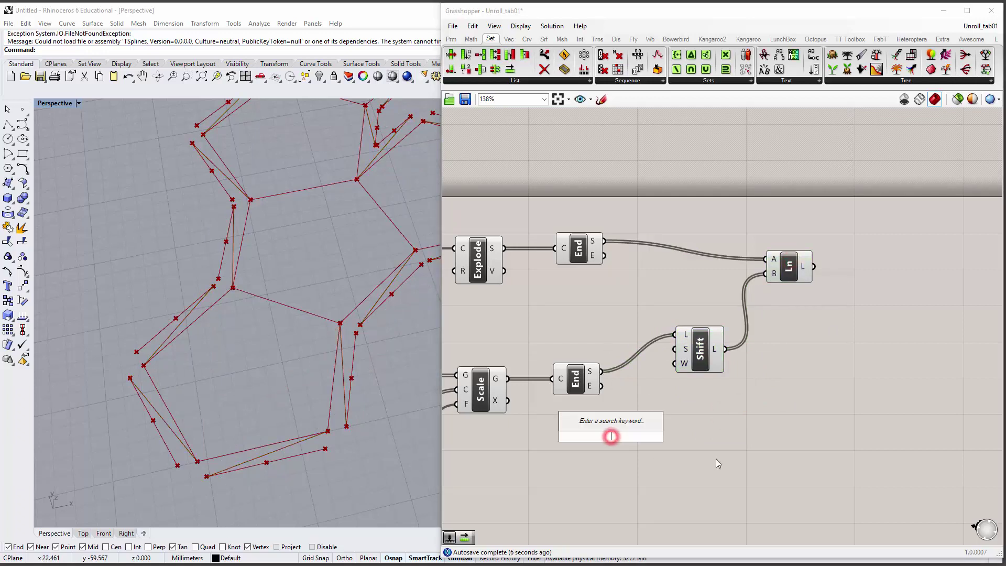
text(0<3)
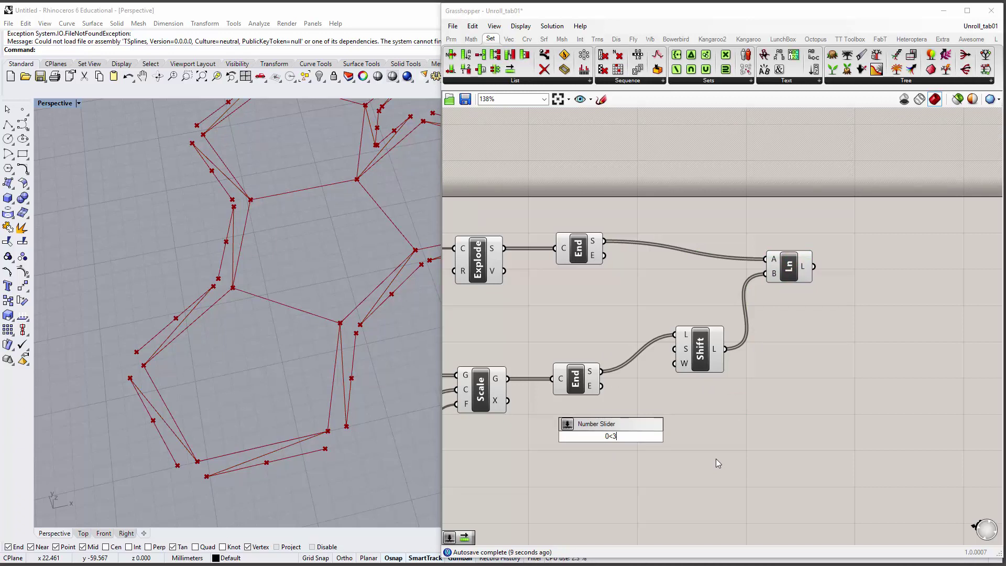
key(Return)
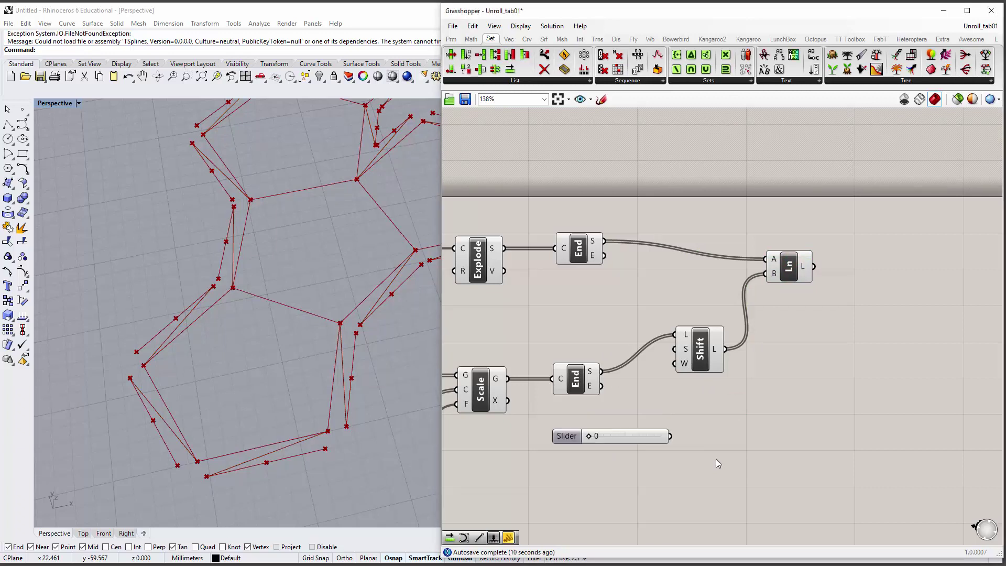
drag(586, 438, 551, 443)
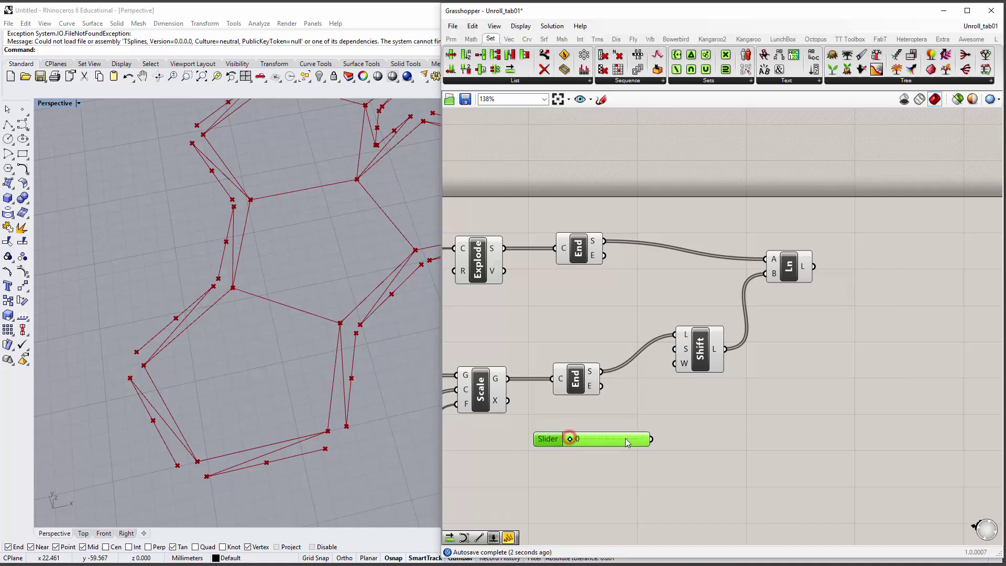
drag(651, 438, 677, 355)
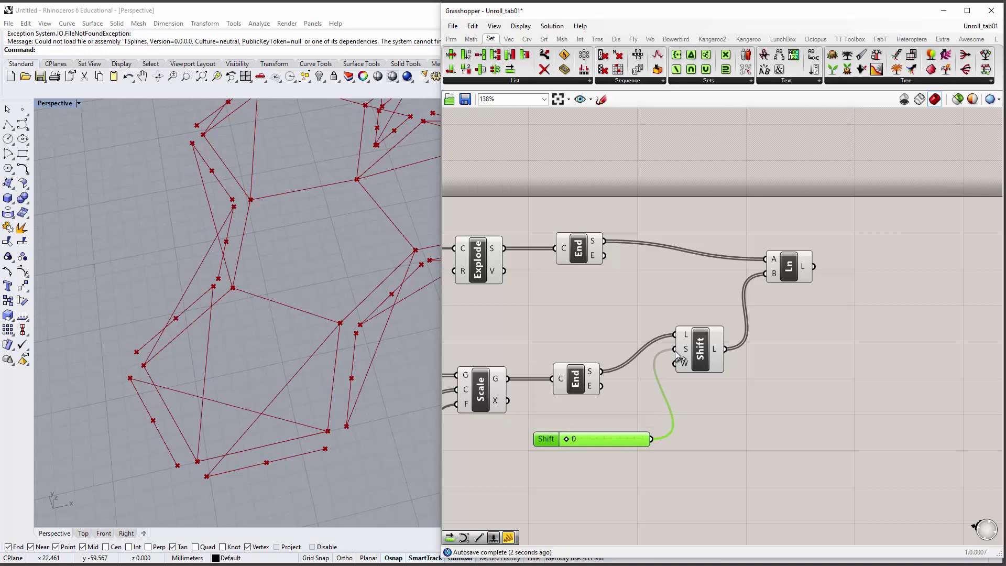
Step: Set the Shift slider to 2 while the Line component's geometry is highlighted
click(794, 275)
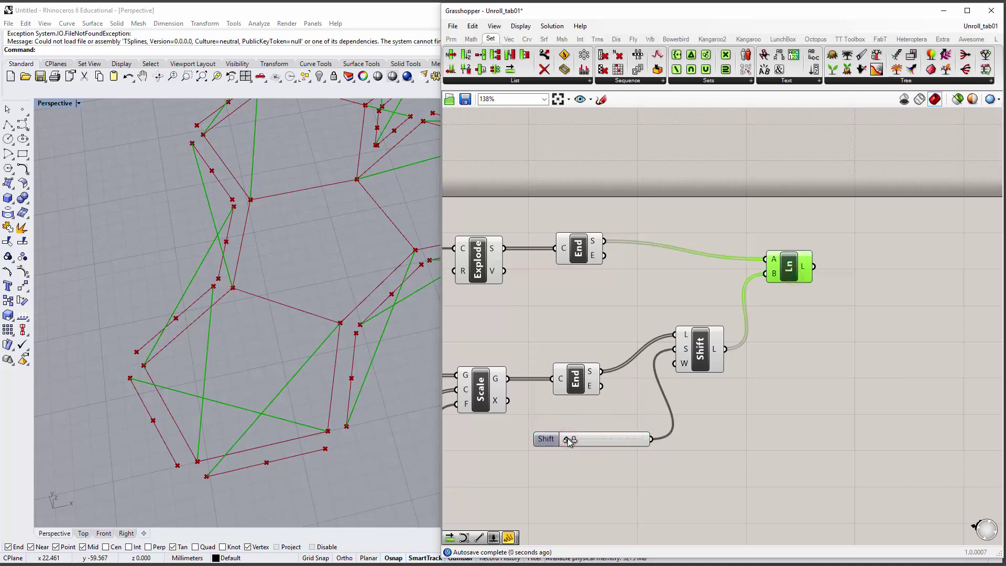
drag(570, 440, 607, 441)
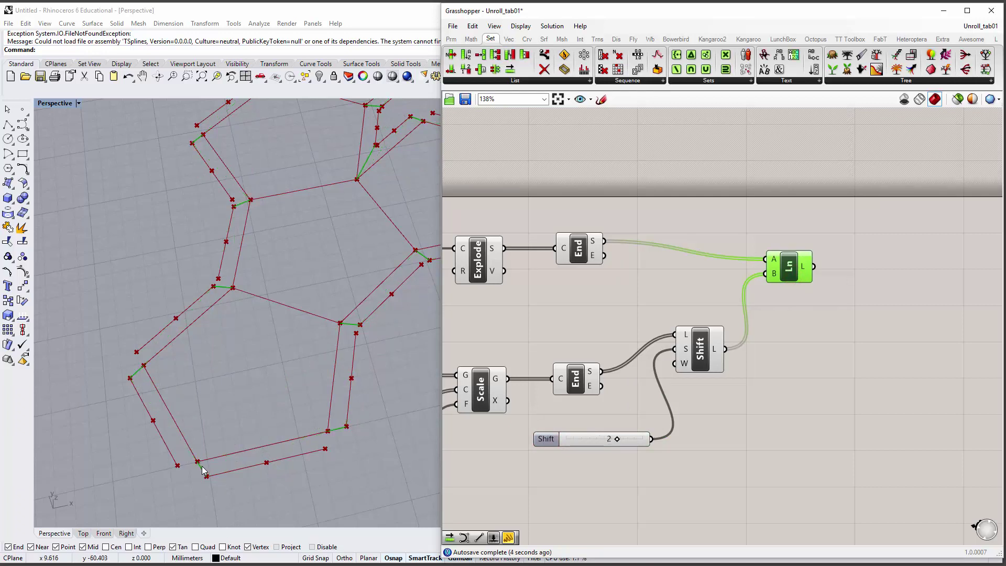
click(724, 468)
Step: Move Shift List and its slider below the Scale branch's End Points component, and shift the Line component up and outward
drag(693, 476, 640, 435)
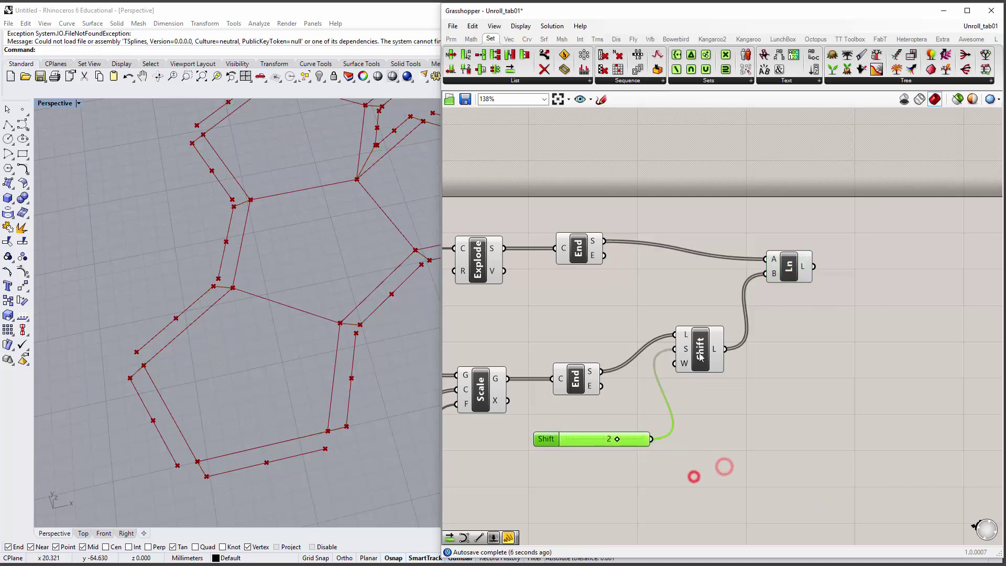
drag(700, 353, 688, 442)
drag(701, 509, 605, 439)
drag(690, 439, 690, 492)
click(684, 386)
right_drag(682, 384, 661, 383)
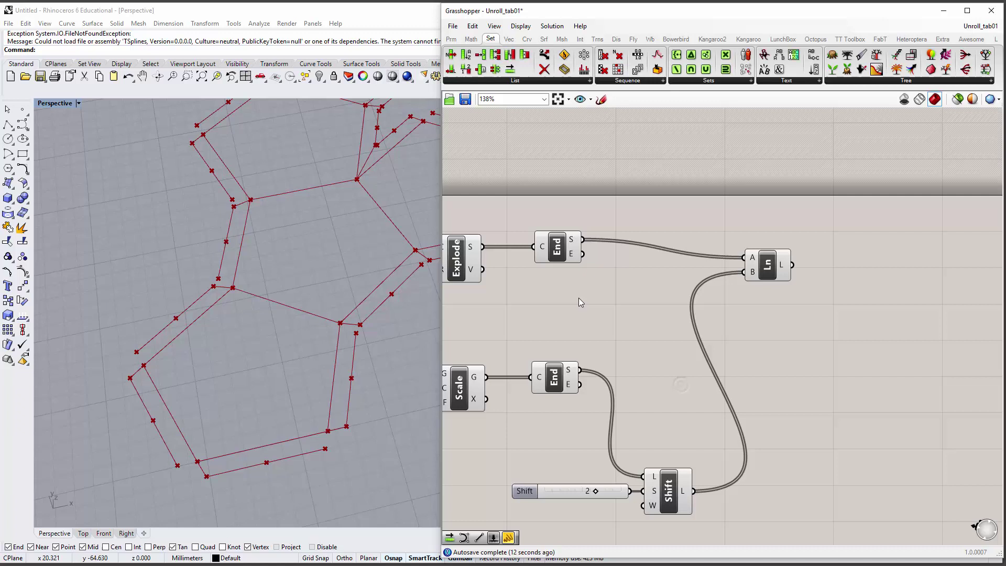
drag(765, 261, 801, 225)
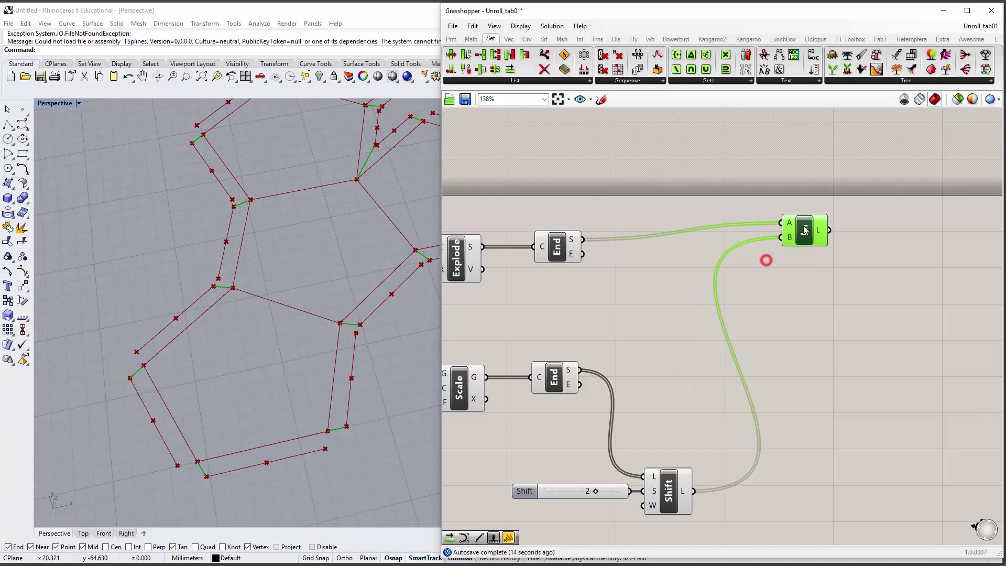
Step: Add a second Line component below the existing Line component
click(848, 340)
double_click(819, 351)
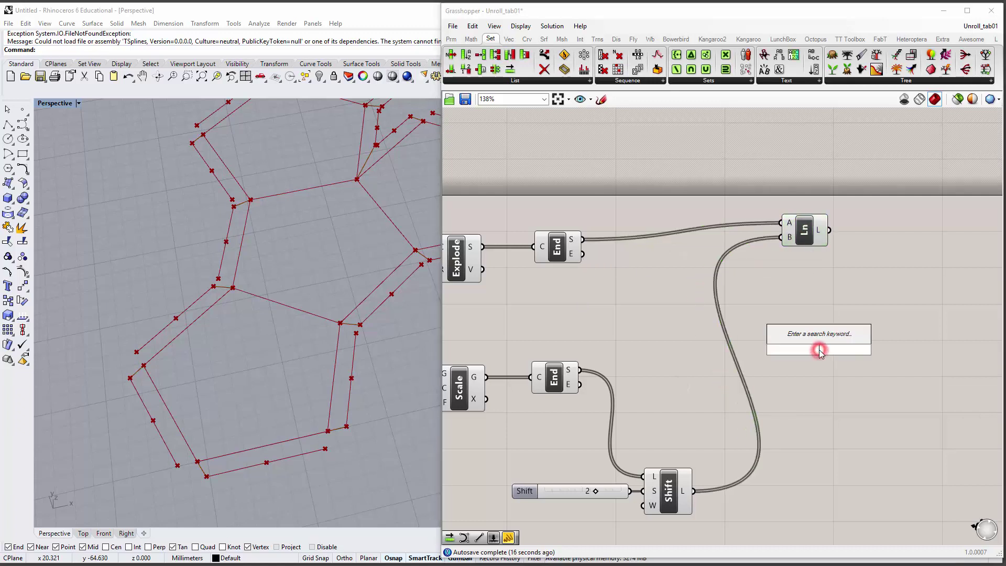
text(line)
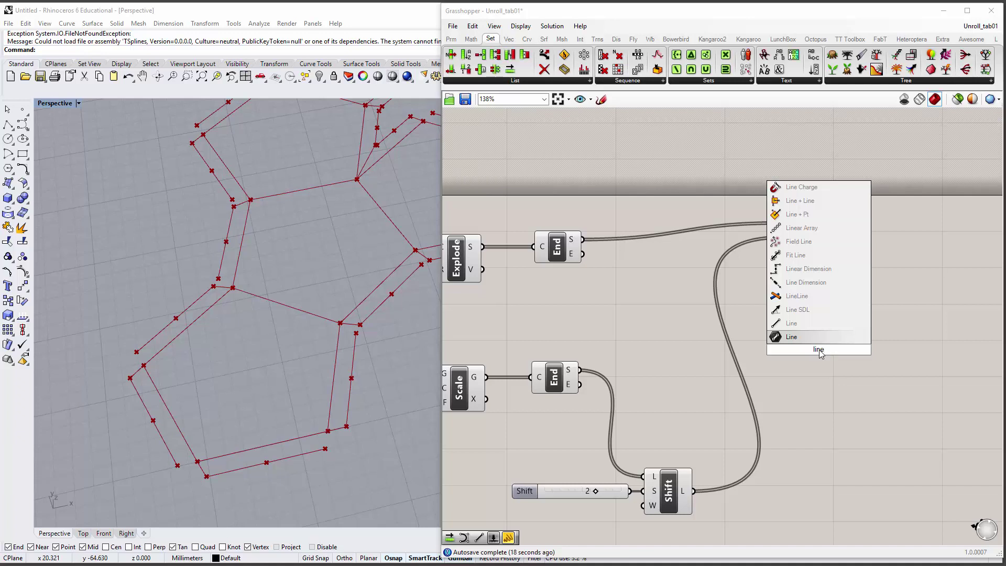
click(806, 325)
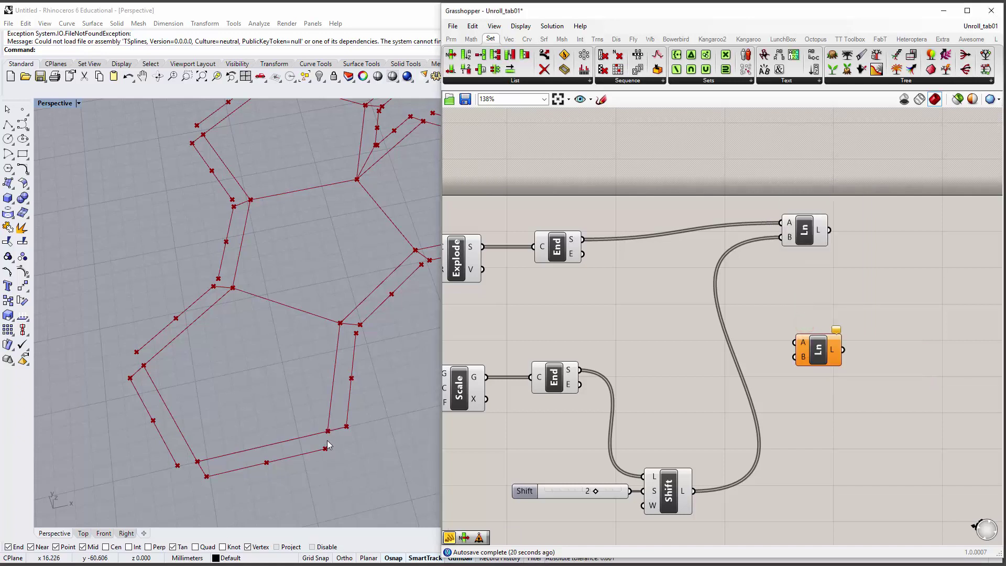
drag(831, 359, 833, 364)
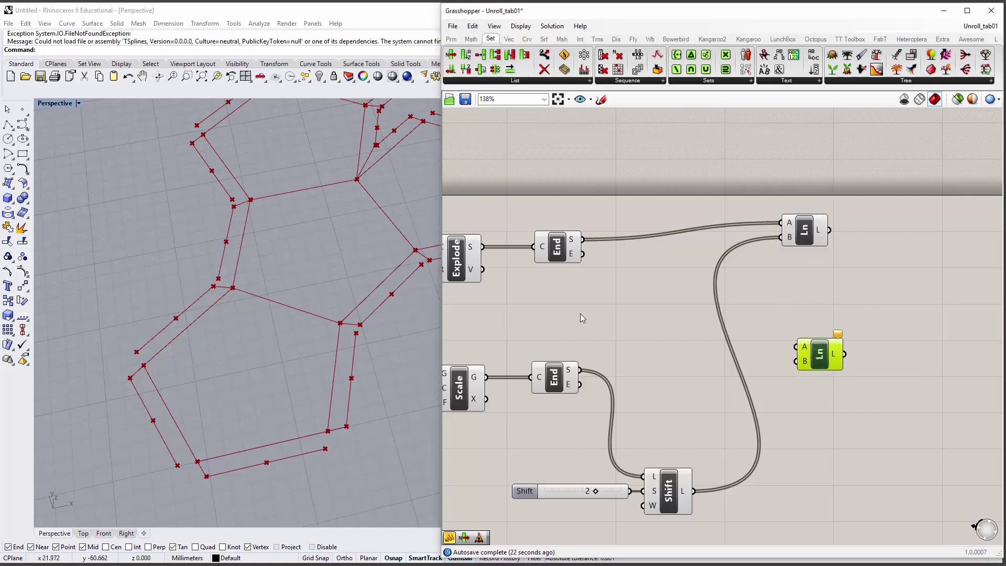
Step: Connect the Explode branch's End Points E output to the new Line's A, the Scale branch's E output to B, and move the Line outward
drag(583, 256, 797, 346)
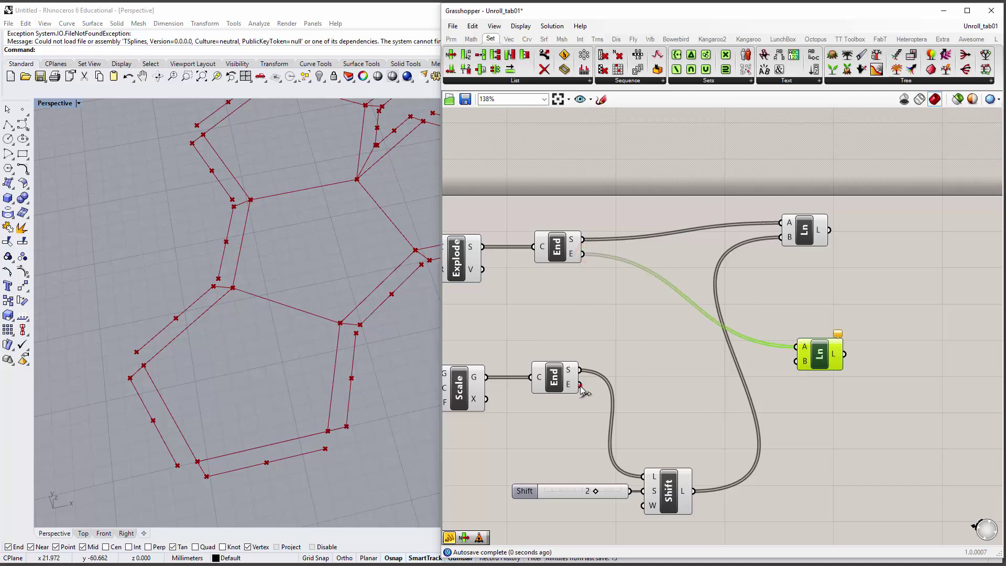
drag(580, 385, 802, 370)
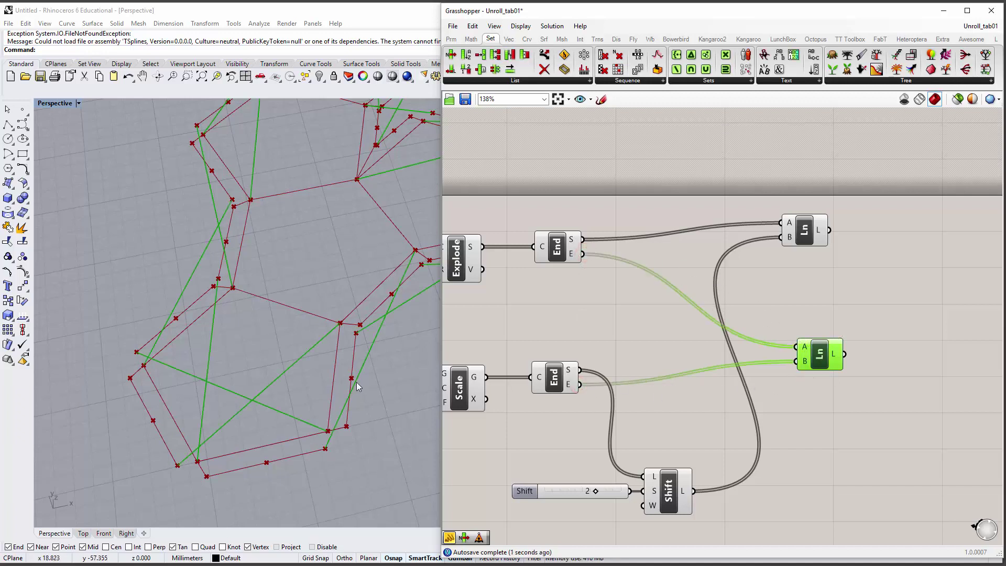
right_drag(356, 382, 336, 357)
right_drag(328, 282, 341, 318)
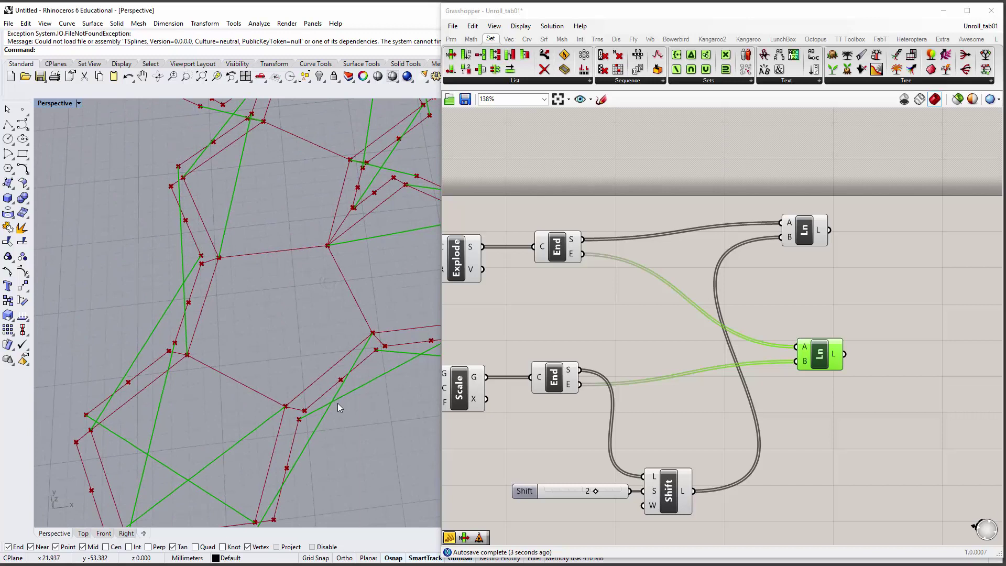
right_drag(331, 438, 309, 428)
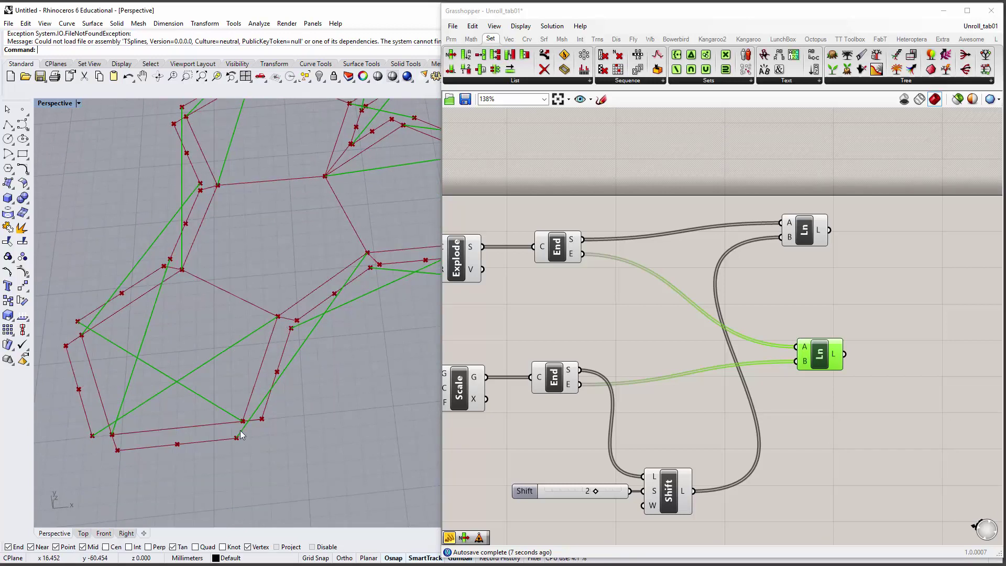
right_drag(788, 390, 772, 386)
drag(791, 353, 845, 332)
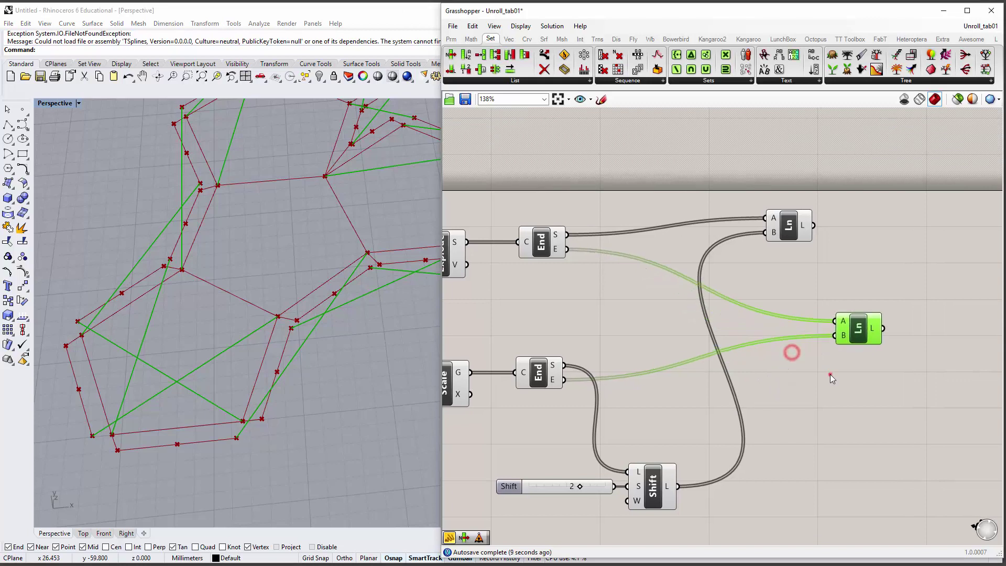
Step: Duplicate the Shift List component together with its Shift slider and deselect the copies
click(830, 374)
drag(689, 516, 790, 406)
key(ctrl+c)
key(ctrl+v)
click(890, 404)
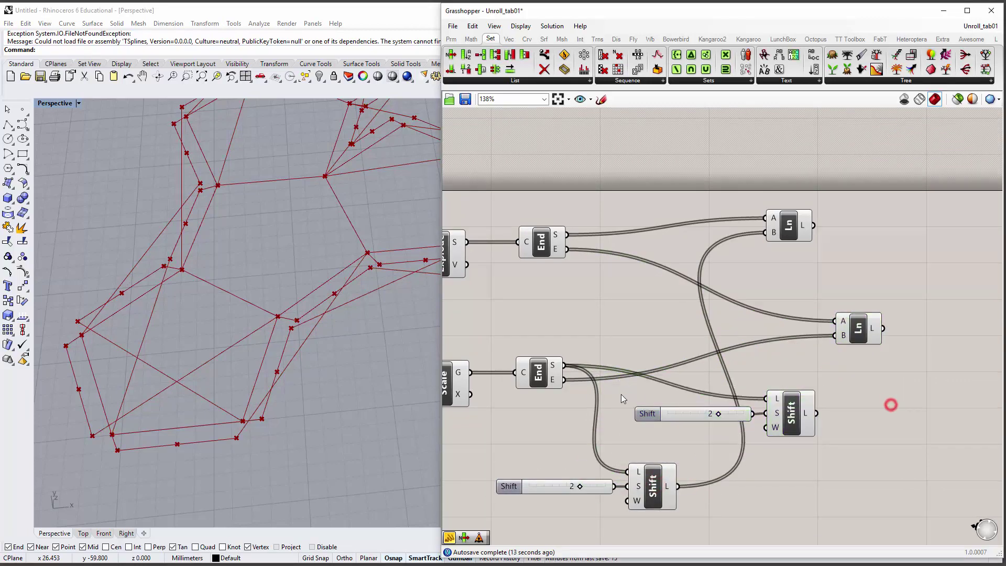
Step: Feed the Scale branch's End Points E output into the duplicated Shift List's L input and its output into the second Line's B input
drag(565, 380, 767, 399)
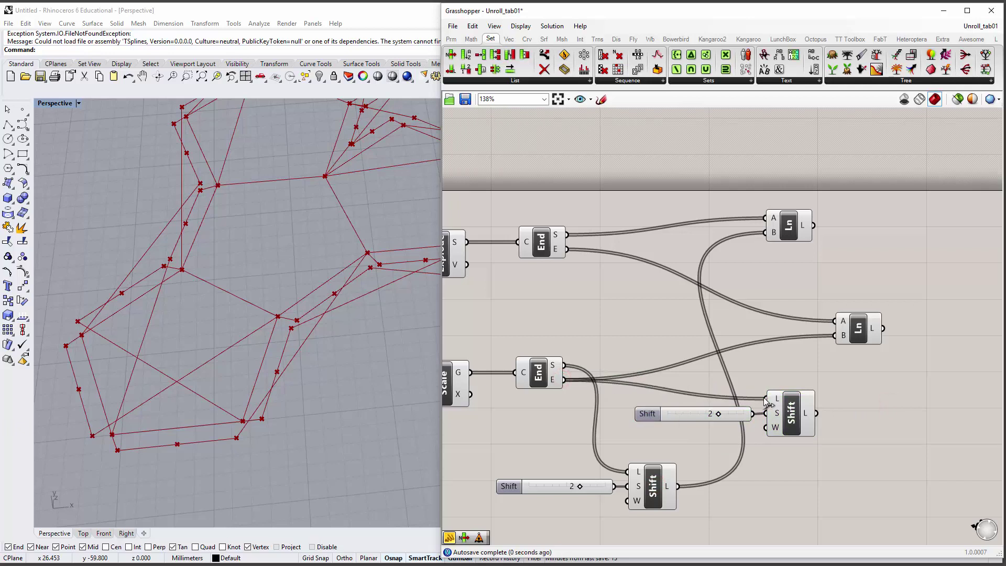
drag(801, 468, 705, 408)
drag(787, 416, 835, 335)
click(813, 392)
click(856, 386)
click(879, 394)
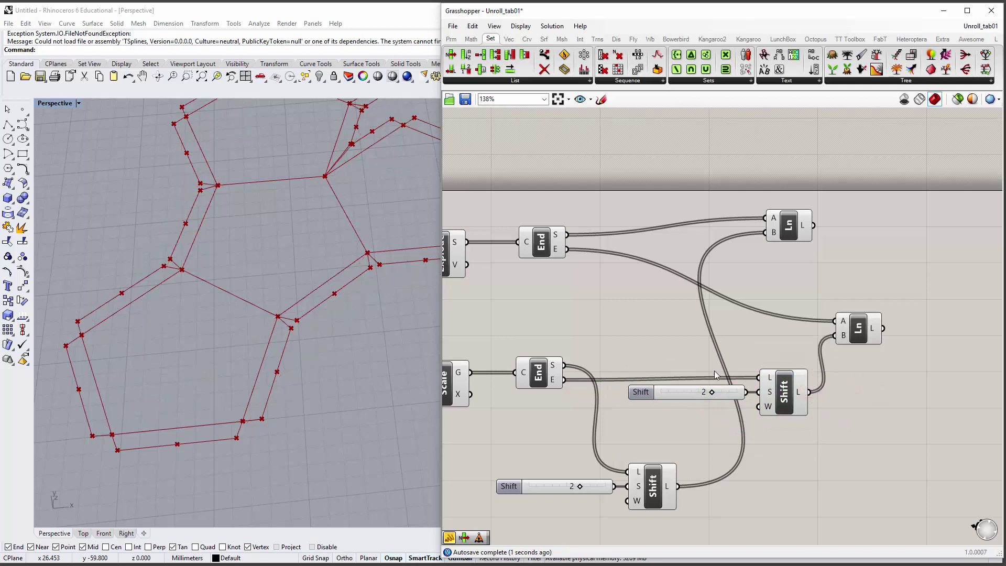
Step: Highlight the duplicated Shift List and slider and examine their points across the unrolled net
mouse_move(681, 392)
mouse_down()
mouse_move(674, 383)
mouse_move(676, 394)
mouse_up()
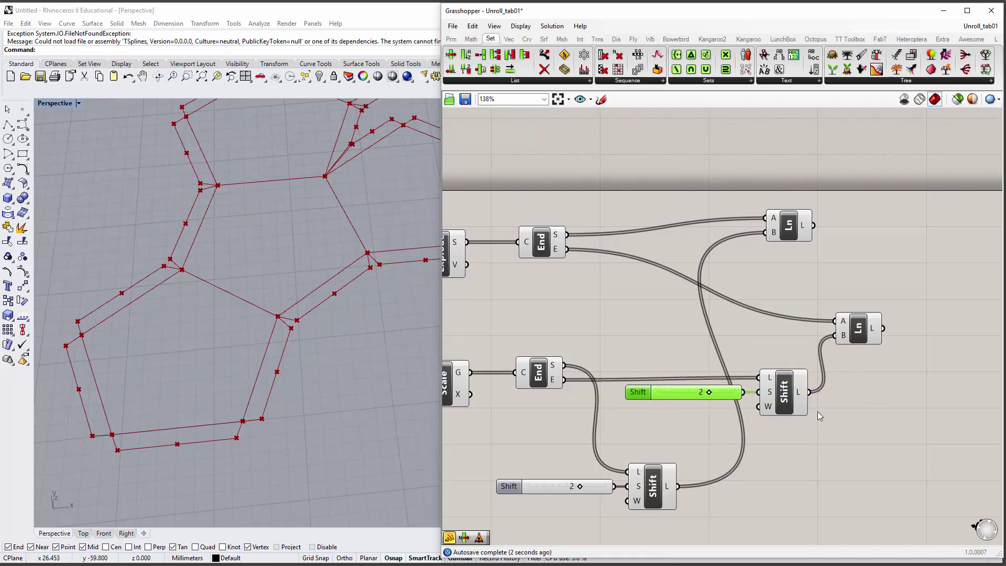
drag(813, 438, 702, 377)
click(364, 326)
scroll(335, 324, down, 10)
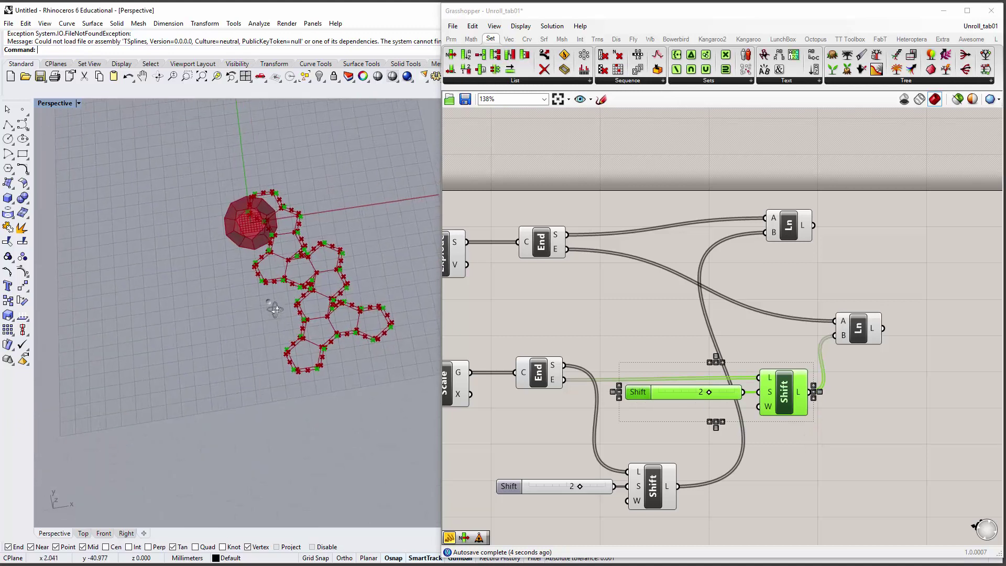
right_drag(273, 308, 299, 293)
scroll(358, 242, up, 8)
click(368, 207)
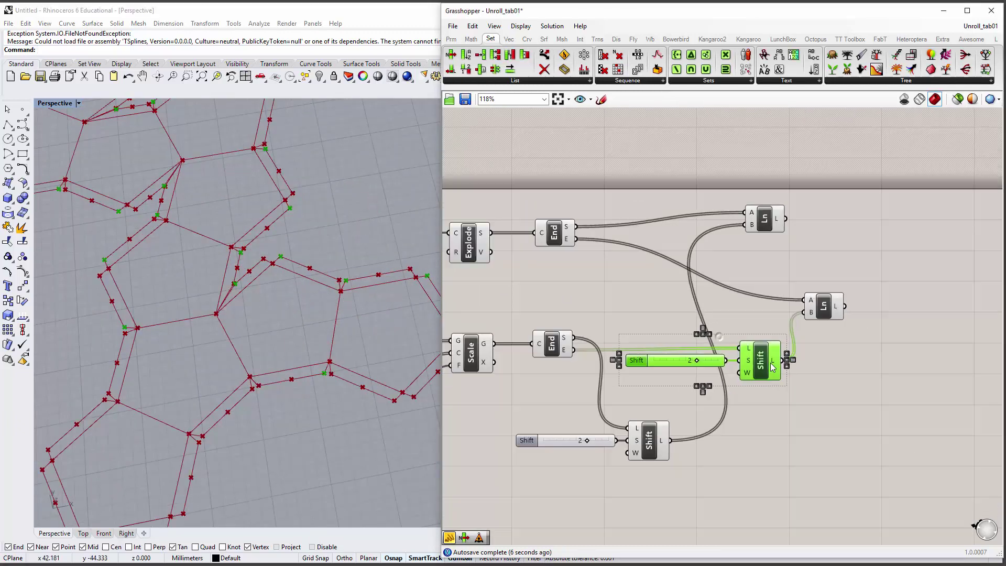
Step: Move both Line components farther outward and stack them one above the other
drag(767, 221, 892, 231)
drag(834, 315, 914, 312)
drag(920, 318, 888, 237)
right_drag(889, 238, 816, 244)
drag(813, 234, 846, 235)
click(810, 289)
click(854, 315)
click(761, 400)
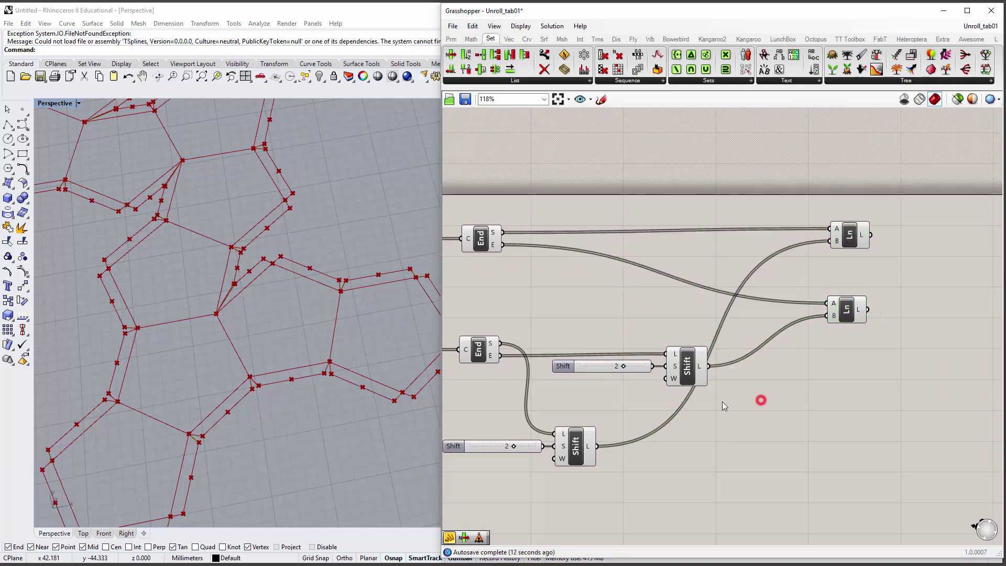
Step: Place the first Shift List and slider between the two End Points components, with the duplicated pair directly below them
drag(721, 400, 640, 352)
drag(687, 367, 725, 509)
drag(548, 480, 503, 442)
drag(588, 487, 493, 435)
drag(572, 442, 640, 292)
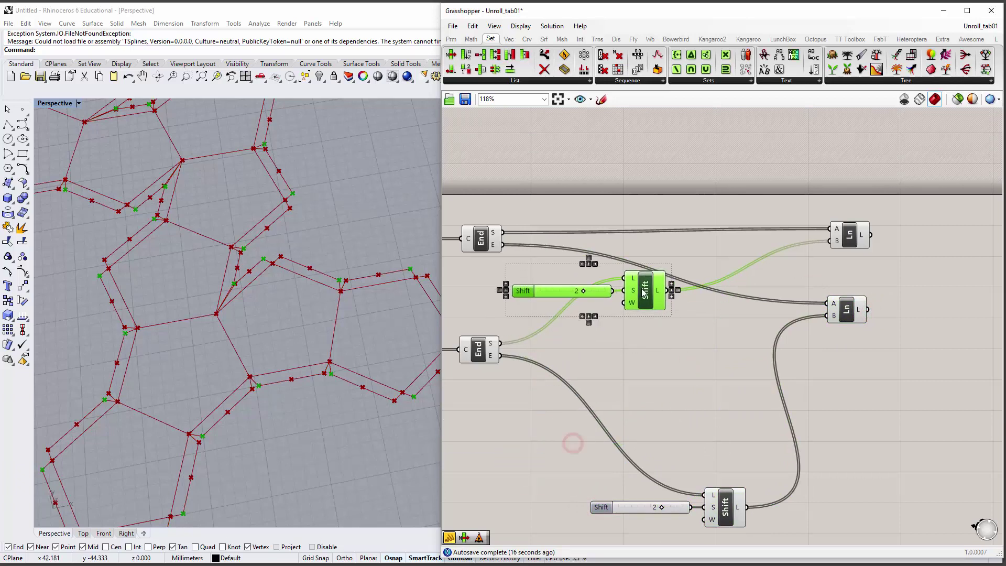
click(798, 517)
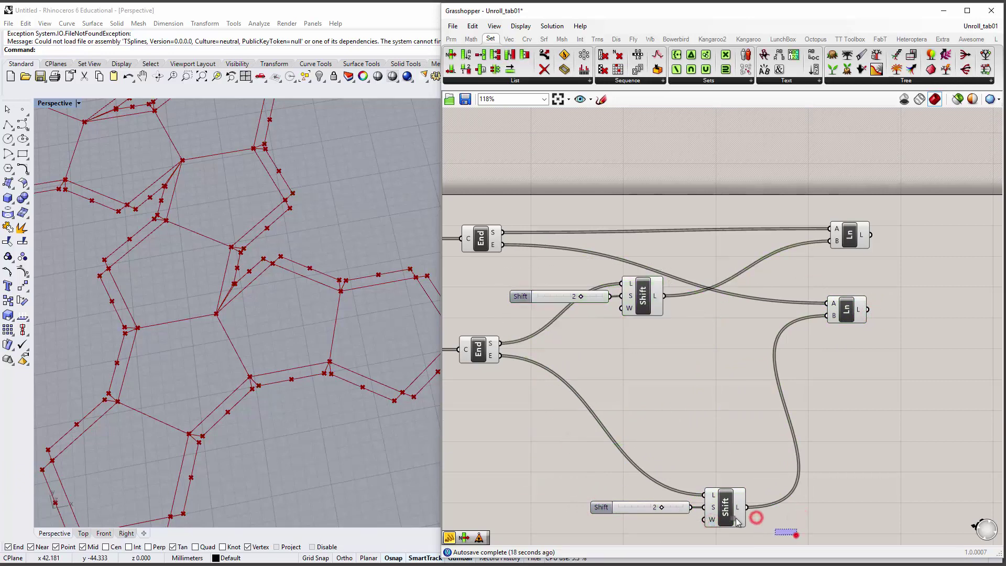
drag(736, 521, 640, 377)
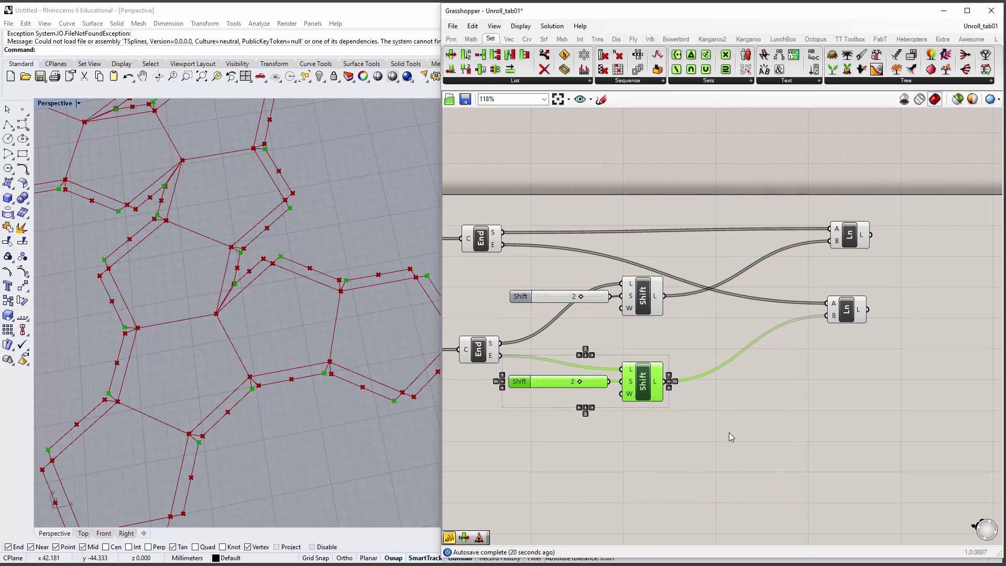
Step: Align the second Line under the first, move both Lines closer to the Shift List components, and clear the selection
click(729, 432)
right_drag(732, 424, 738, 407)
drag(848, 295, 853, 296)
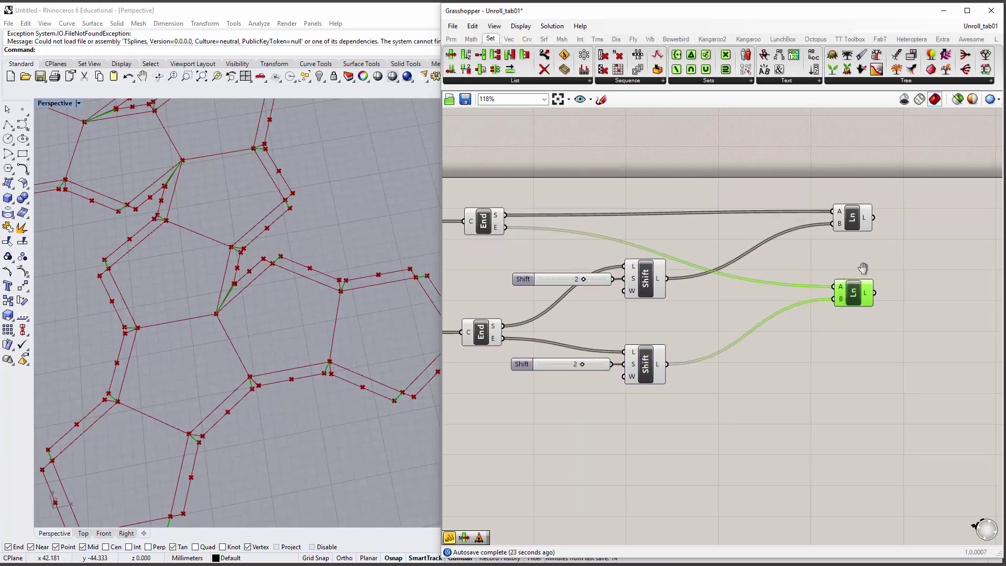
right_drag(863, 268, 878, 290)
click(891, 218)
drag(928, 370, 855, 219)
drag(866, 234, 770, 226)
click(775, 224)
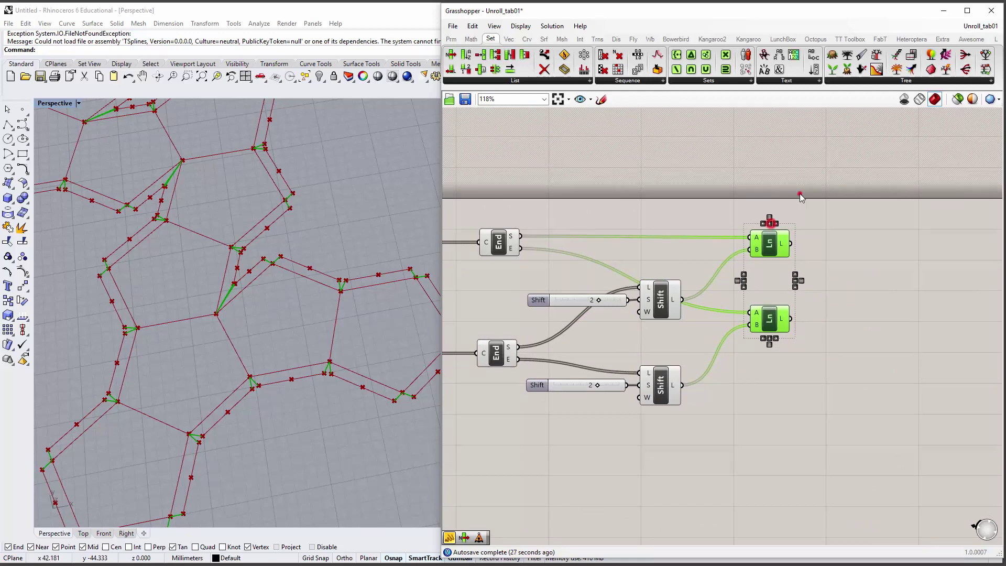
double_click(799, 194)
right_drag(804, 220, 804, 233)
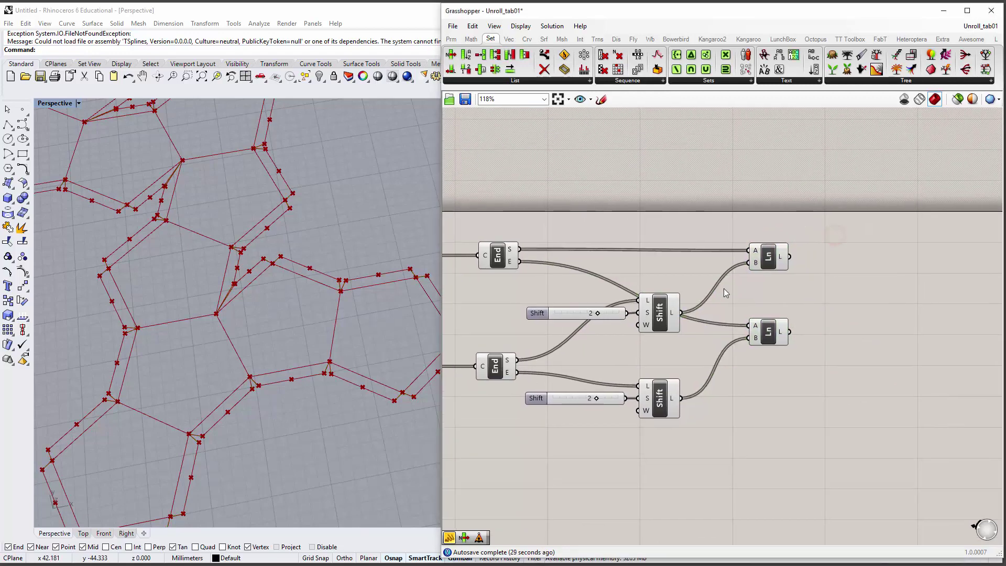
right_drag(677, 294, 676, 298)
scroll(319, 290, down, 6)
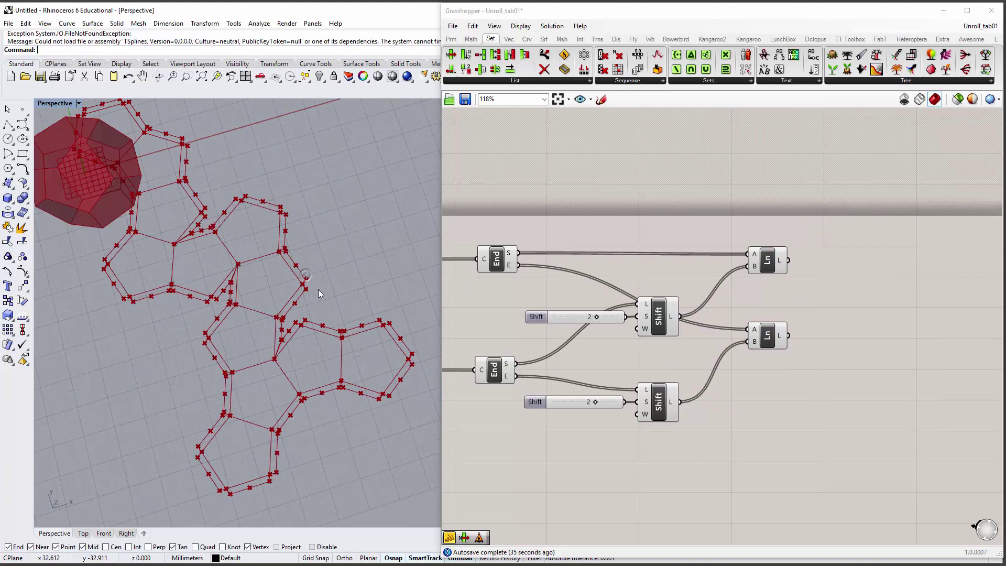
right_drag(283, 257, 264, 241)
scroll(184, 238, up, 8)
right_drag(273, 312, 269, 331)
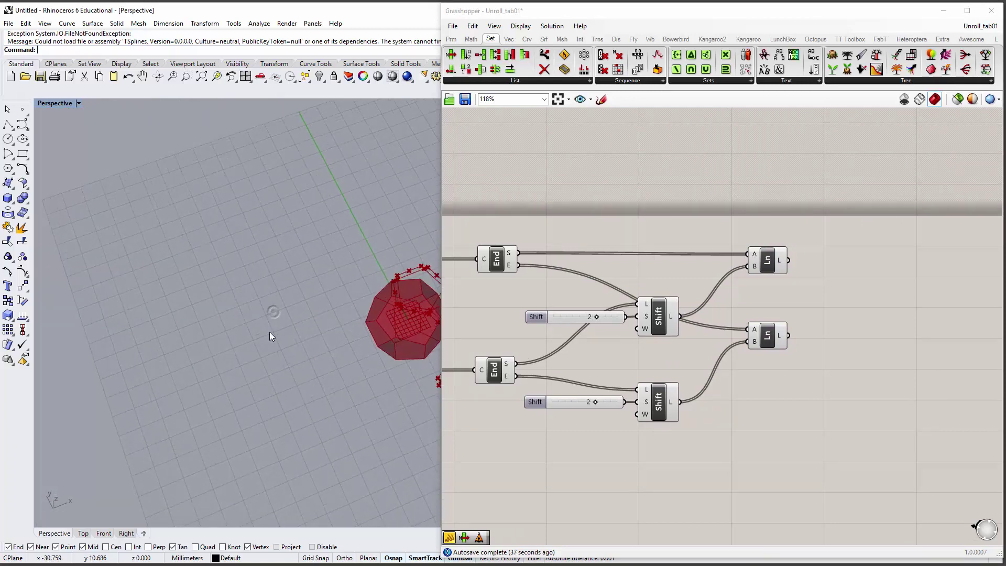
click(14, 203)
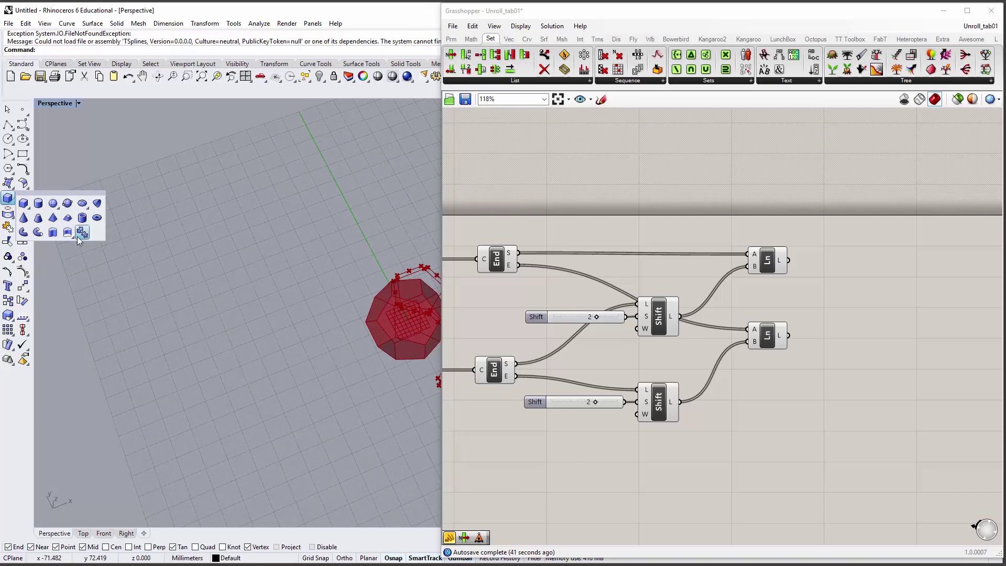
click(266, 276)
Step: Bake the Unroll component's unrolled surfaces onto the Default layer without grouping
scroll(629, 275, down, 4)
scroll(586, 268, up, 4)
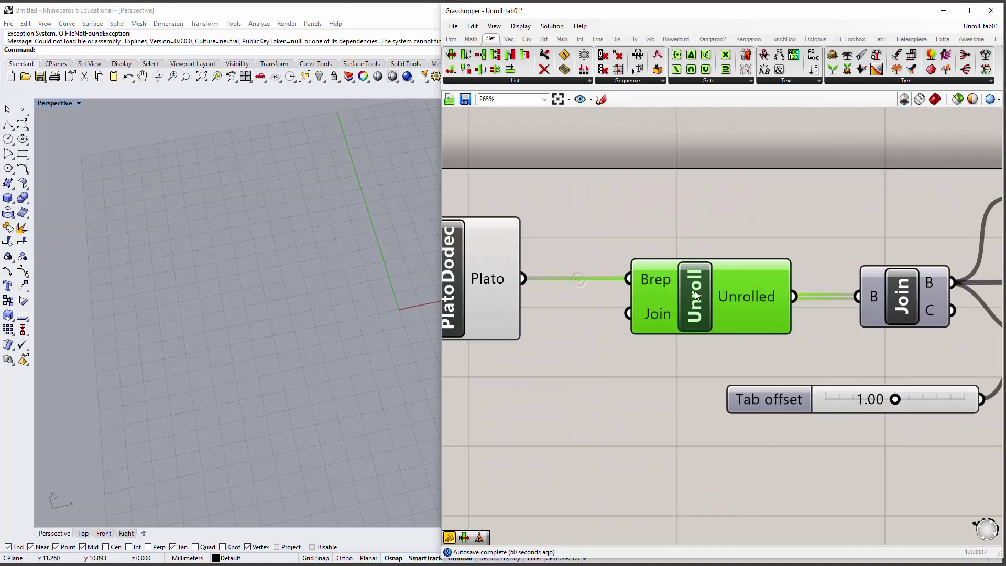
right_click(696, 291)
click(750, 334)
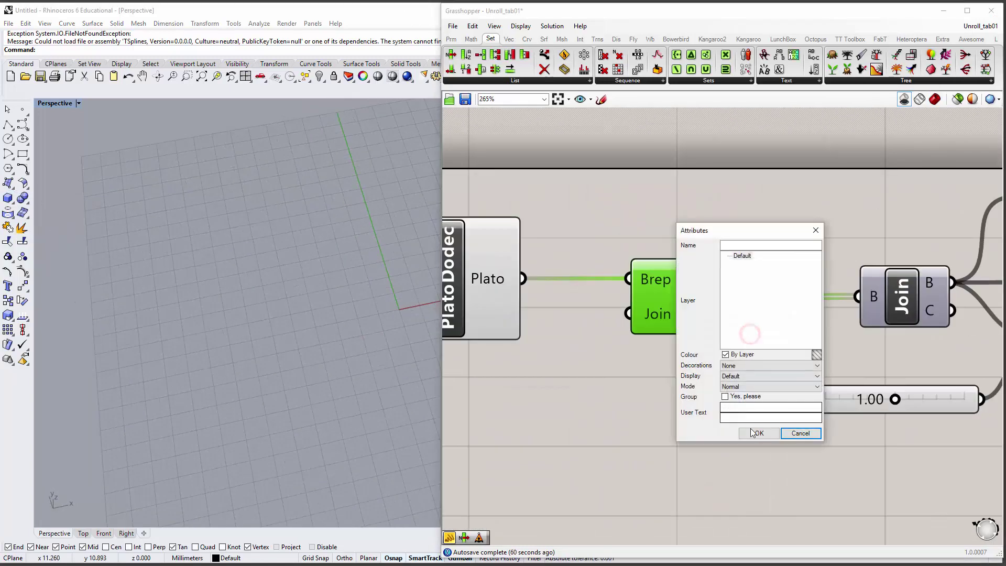
click(754, 434)
click(707, 219)
Step: Minimize Grasshopper, switch Rhino's Perspective viewport to Shaded display, and check individual pentagons of the baked net by selecting them before clearing the selection
click(943, 11)
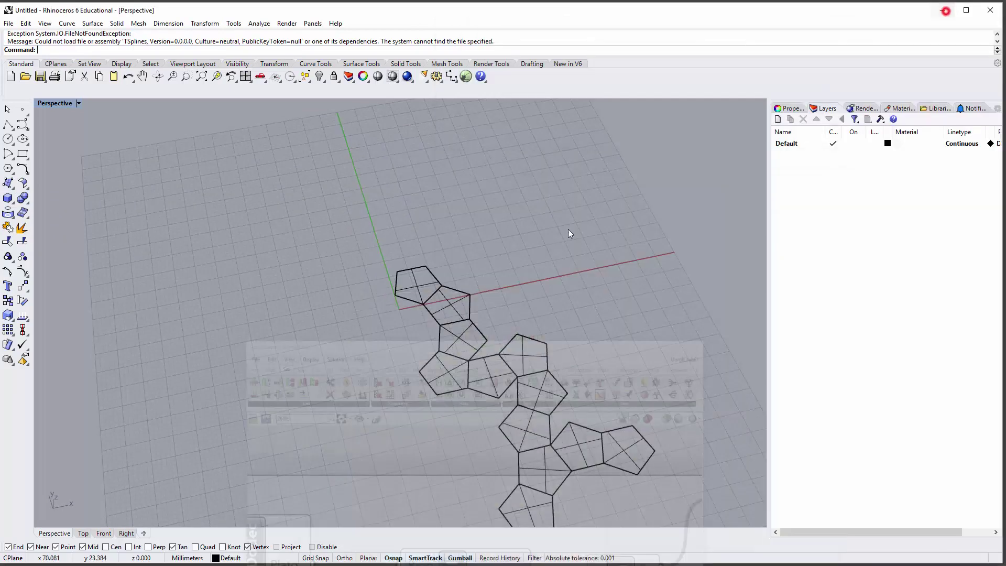
click(78, 103)
click(68, 140)
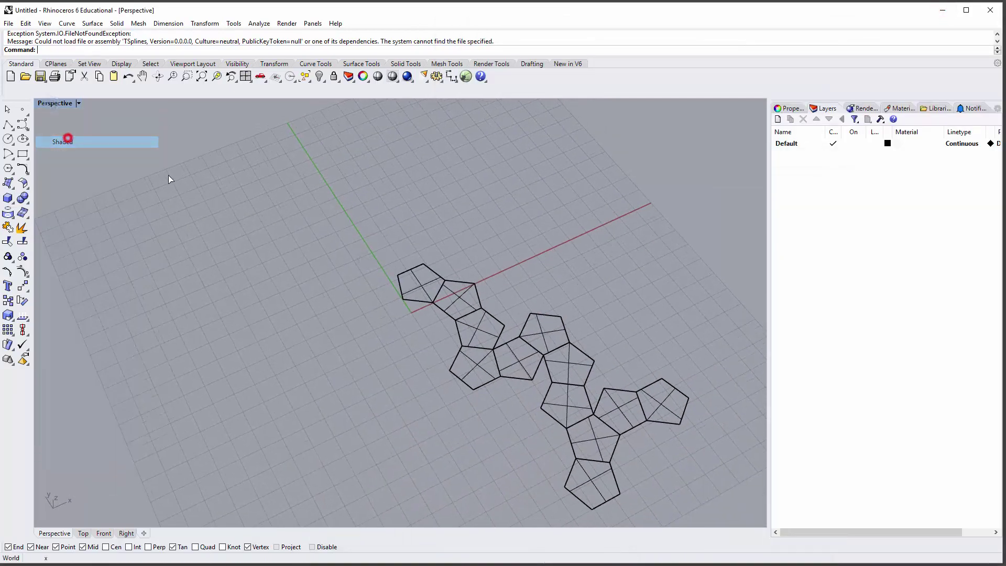
right_drag(308, 250, 357, 283)
click(568, 350)
click(601, 320)
click(549, 290)
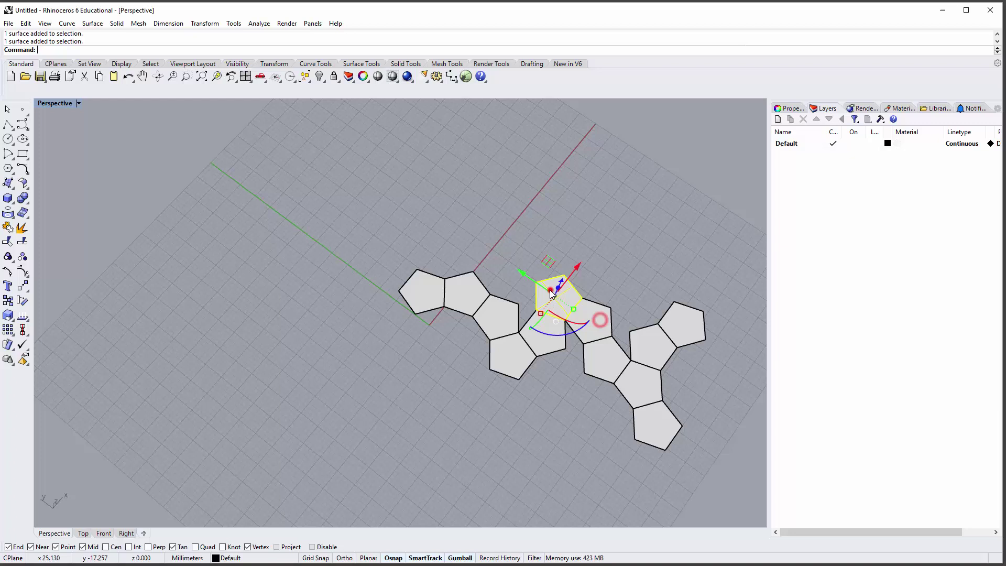
click(409, 292)
click(398, 209)
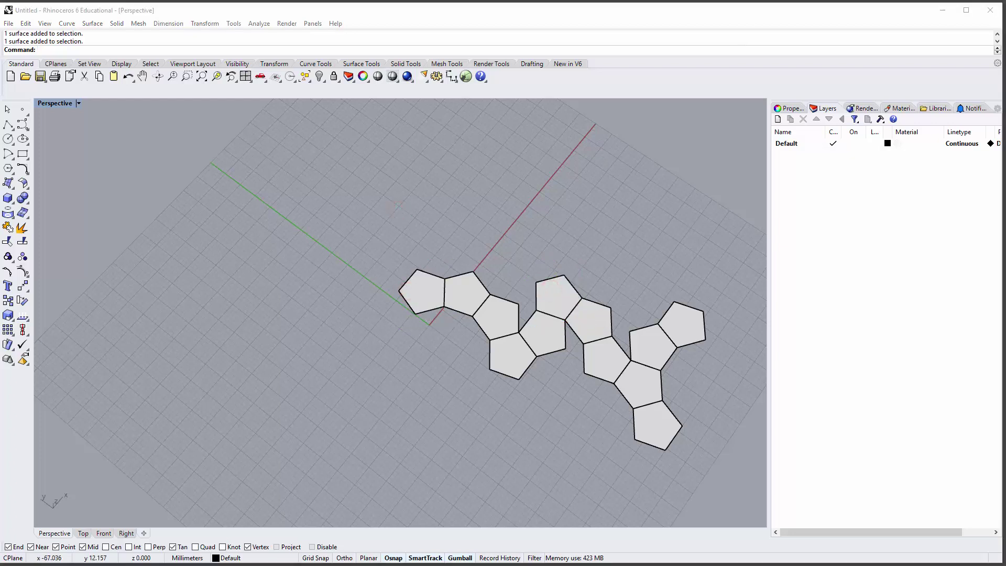
Step: Return to Grasshopper, narrow its window to uncover the baked net, and select the Offset component
key(alt+Tab)
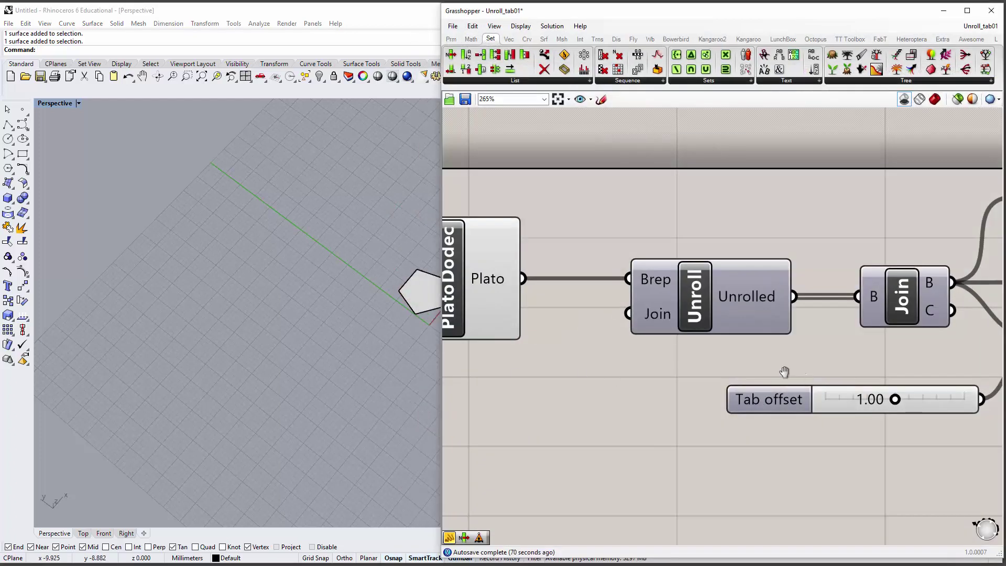
scroll(657, 373, down, 3)
right_drag(785, 372, 646, 347)
right_drag(783, 342, 719, 282)
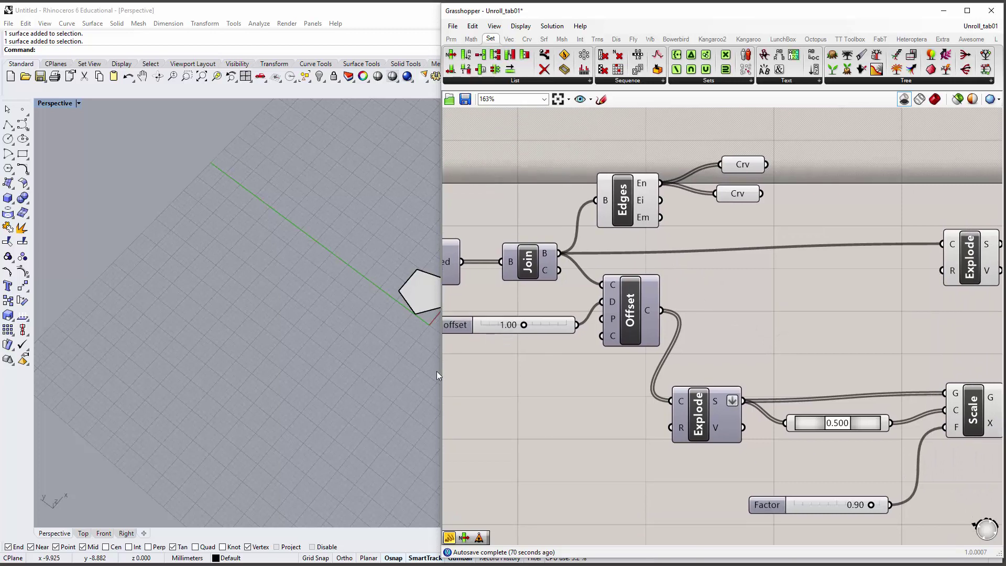
drag(439, 371, 679, 371)
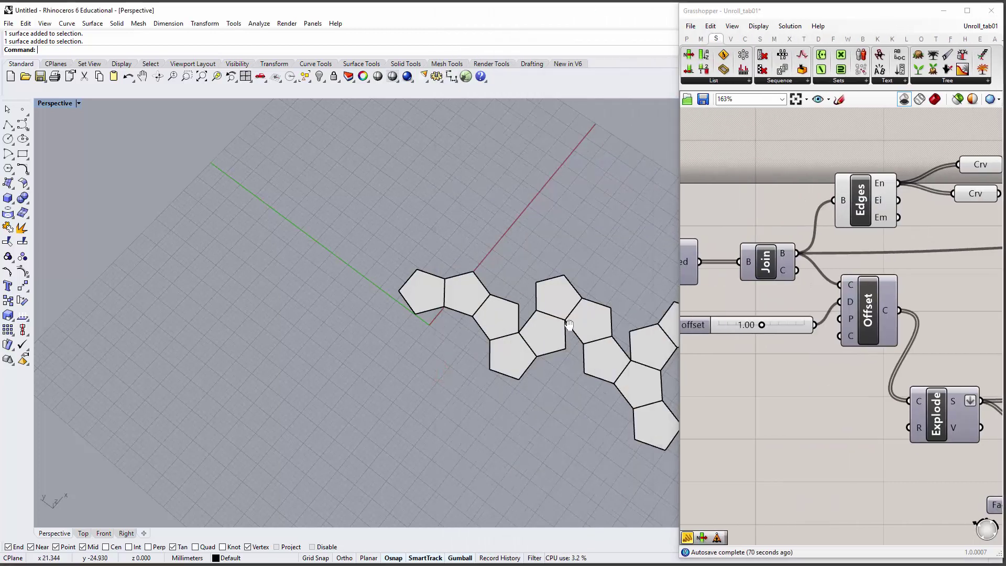
shift+right_drag(569, 324, 324, 308)
right_drag(878, 306, 819, 309)
click(819, 307)
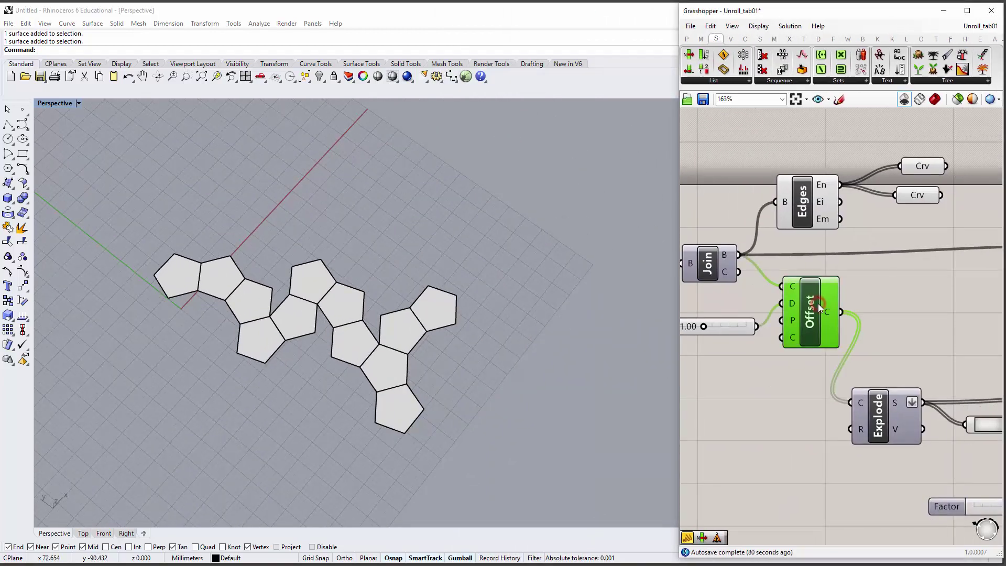
Step: Turn on Grasshopper's shaded preview and toggle the Offset component's preview to inspect the tab lines around the net
click(935, 99)
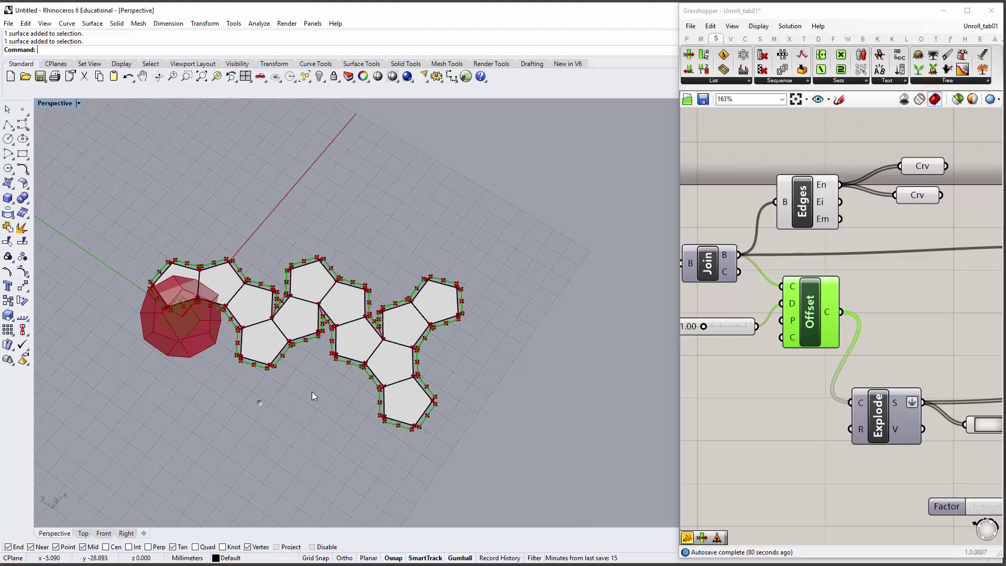
scroll(398, 407, up, 5)
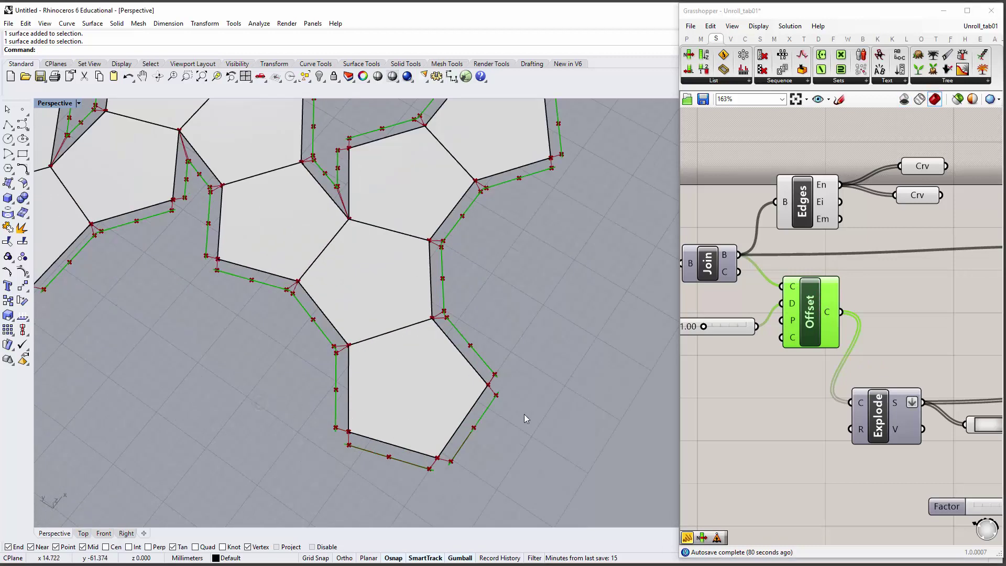
click(818, 304)
key(ctrl+q)
click(803, 317)
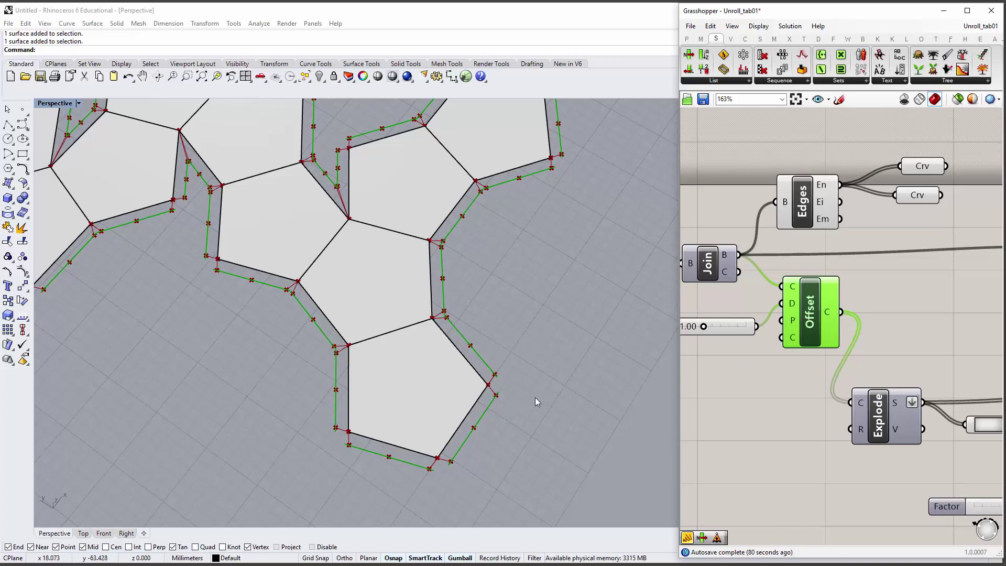
Step: Bake the Scale component's shortened tab lines onto the Default layer without grouping, and clear the component selection
scroll(851, 304, down, 5)
right_drag(882, 298, 763, 285)
key(ctrl+q)
scroll(883, 274, up, 1)
scroll(864, 328, up, 2)
click(830, 331)
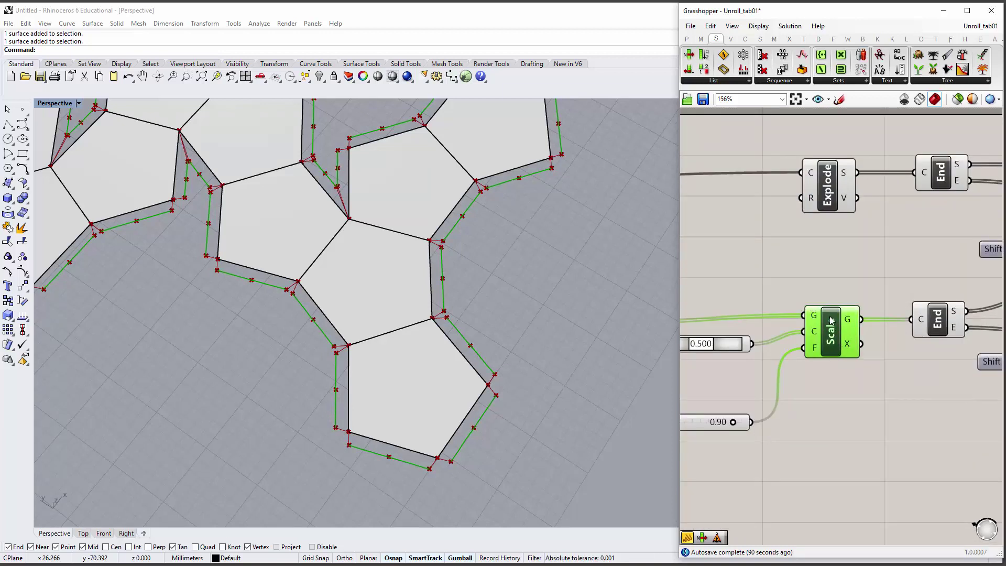
right_click(830, 318)
click(860, 359)
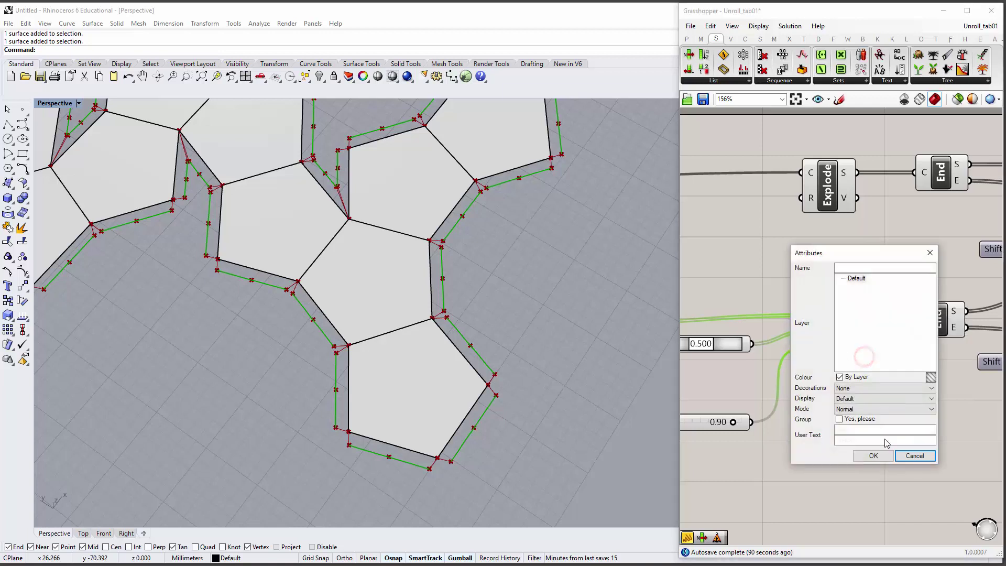
click(874, 456)
click(829, 260)
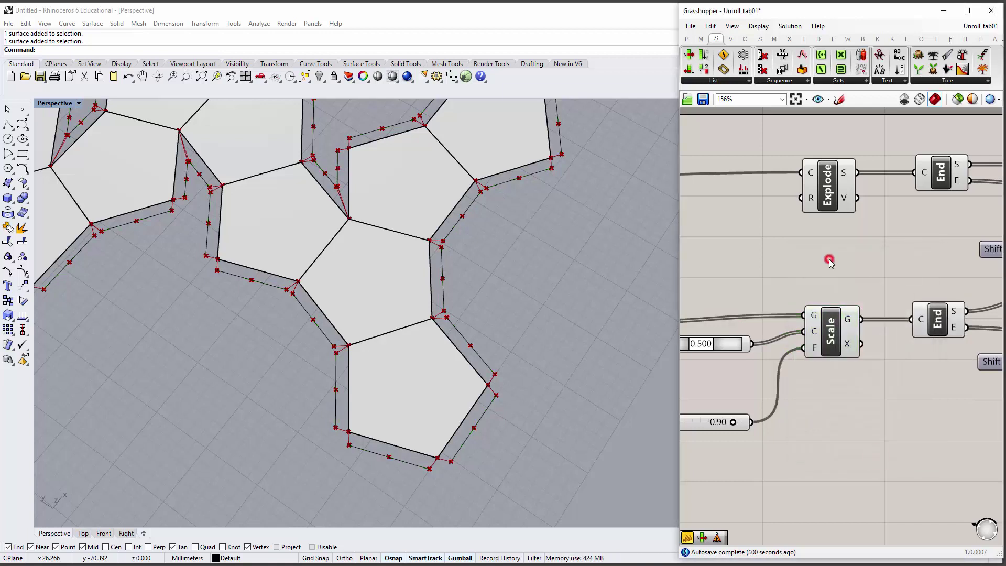
Step: Turn off Grasshopper's geometry preview and minimize its window to leave only the baked net in Rhino
click(902, 100)
right_drag(448, 348, 461, 320)
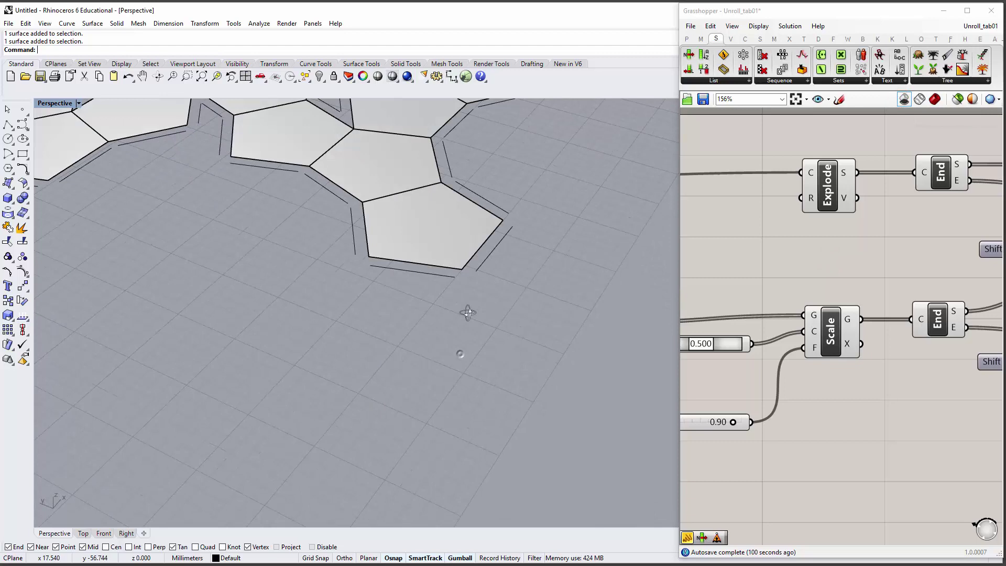
click(943, 11)
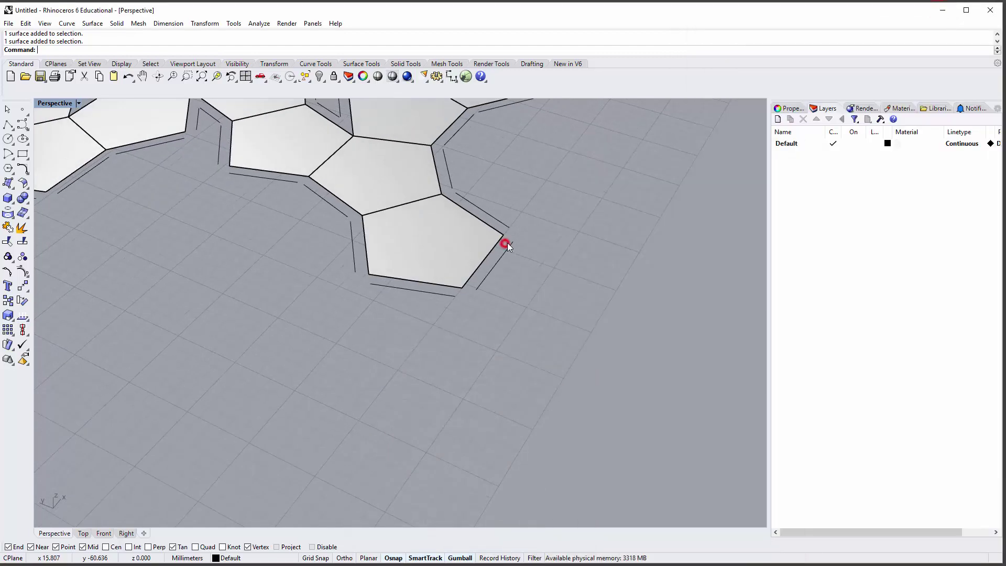
Step: Check individual baked tab lines and pentagons near the net's end by selecting them one at a time
click(507, 243)
click(504, 222)
click(542, 178)
shift+right_drag(542, 179, 617, 292)
click(527, 386)
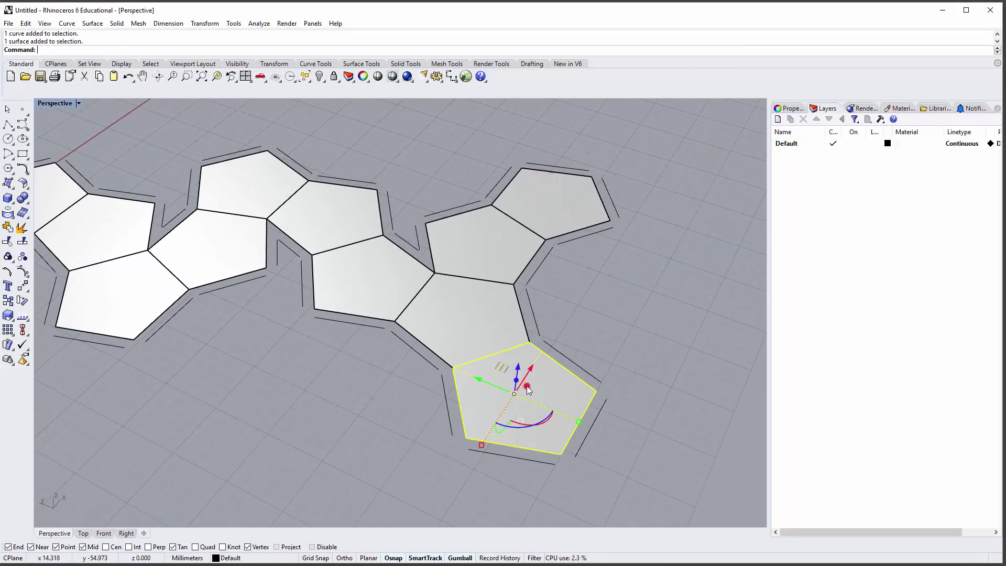
click(474, 296)
click(486, 243)
click(657, 248)
Step: Move the end pentagon away from the net, undo the move, and clear the selection
drag(534, 379, 690, 274)
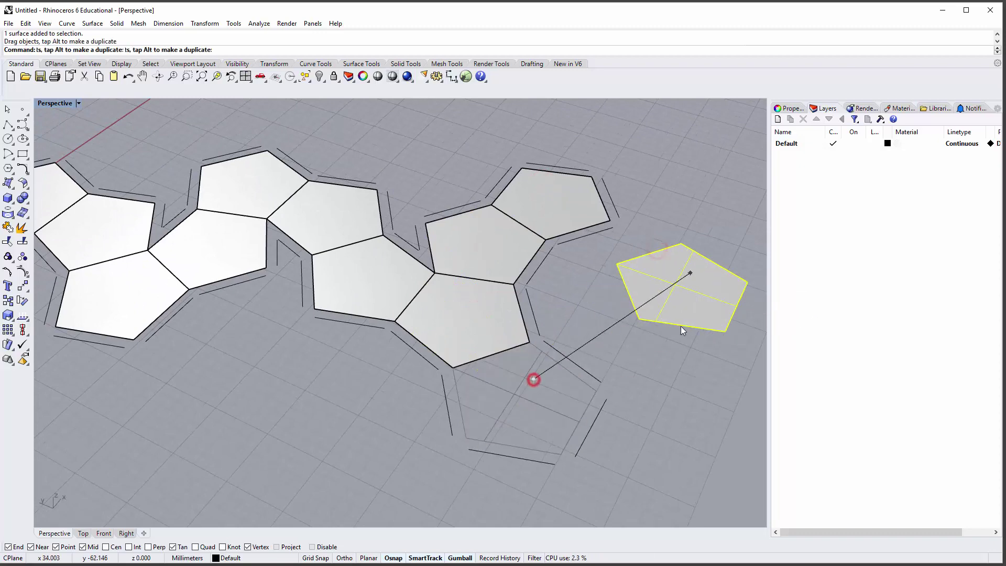
key(ctrl+z)
click(687, 234)
scroll(622, 261, down, 6)
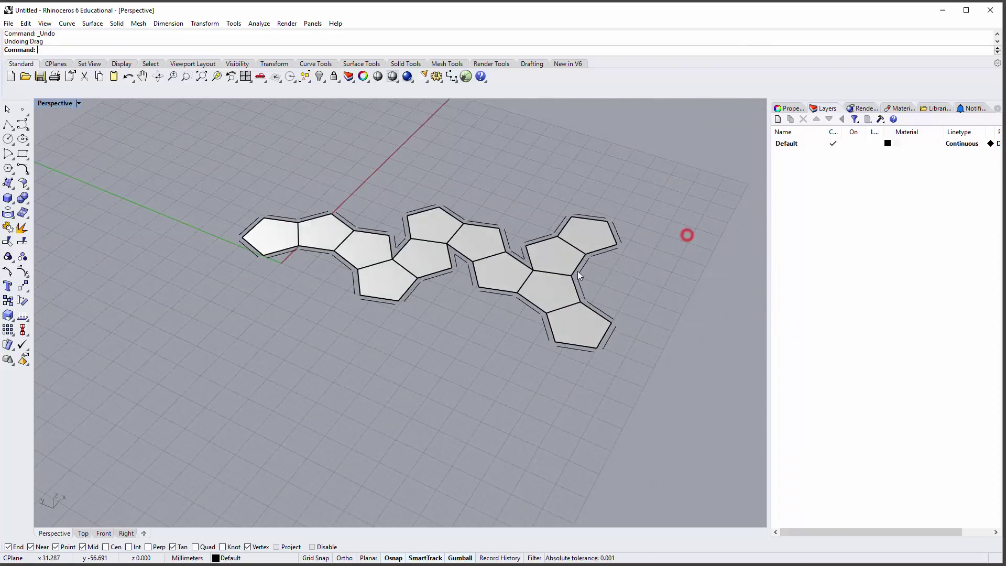
right_drag(529, 266, 557, 283)
Step: Add the net's twelve pentagons to the selection one by one, and clear the selection
click(285, 258)
shift+click(321, 254)
shift+click(359, 258)
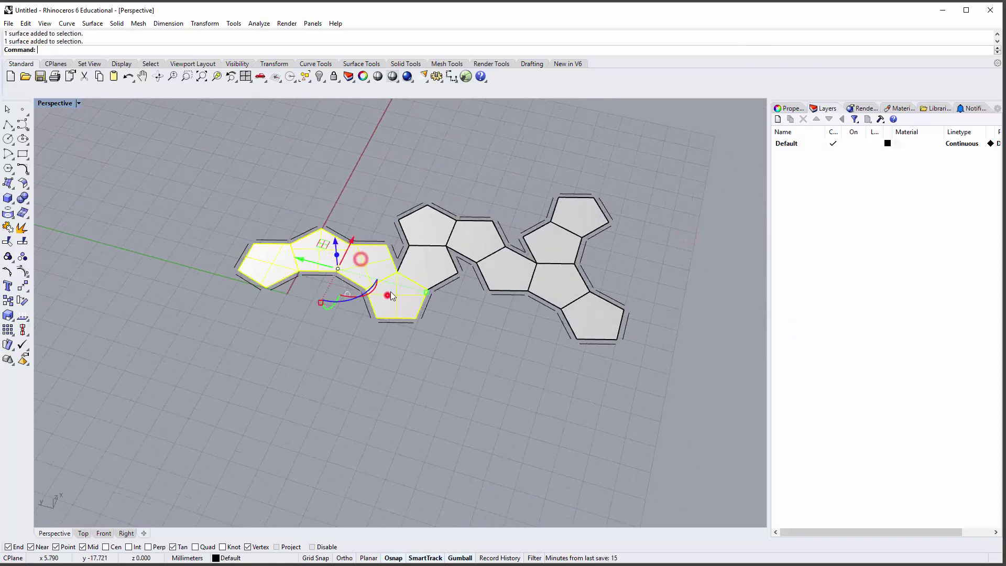
shift+click(386, 292)
shift+click(427, 262)
shift+click(423, 225)
shift+click(493, 234)
shift+click(497, 270)
shift+click(548, 278)
shift+click(586, 321)
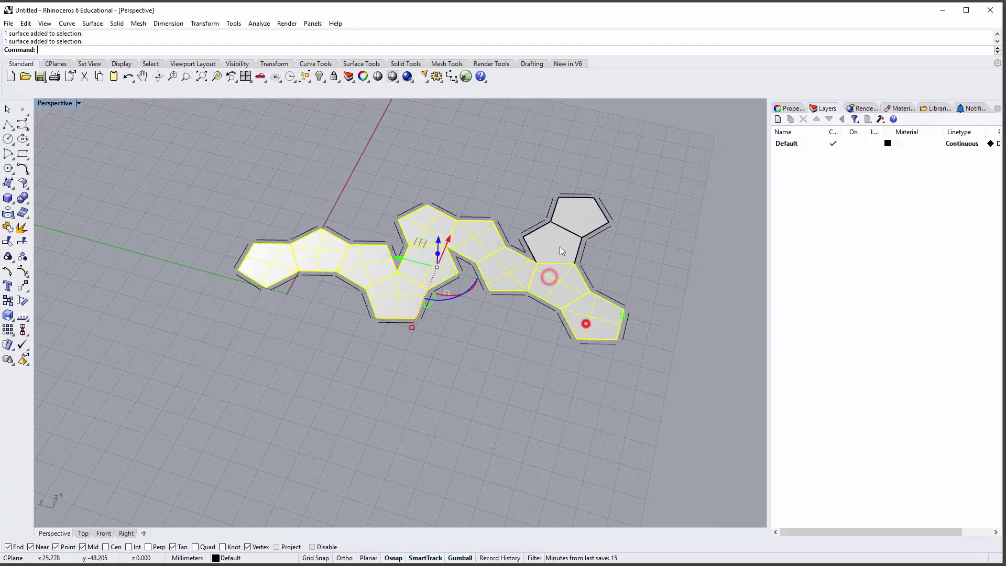
shift+click(555, 234)
shift+click(587, 202)
click(680, 225)
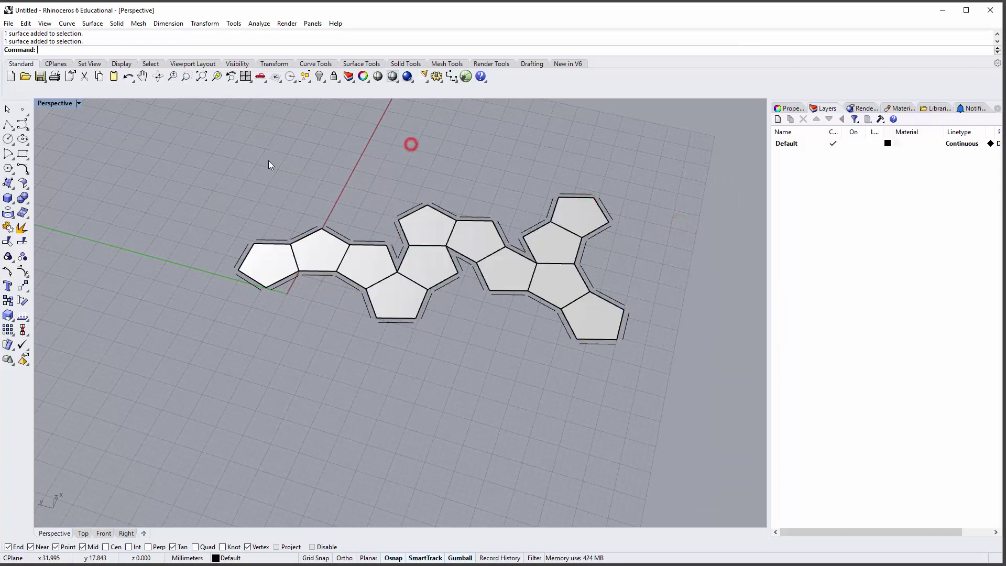
Step: Select all surfaces by object type, join them into one polysurface, and clear the selection
click(309, 82)
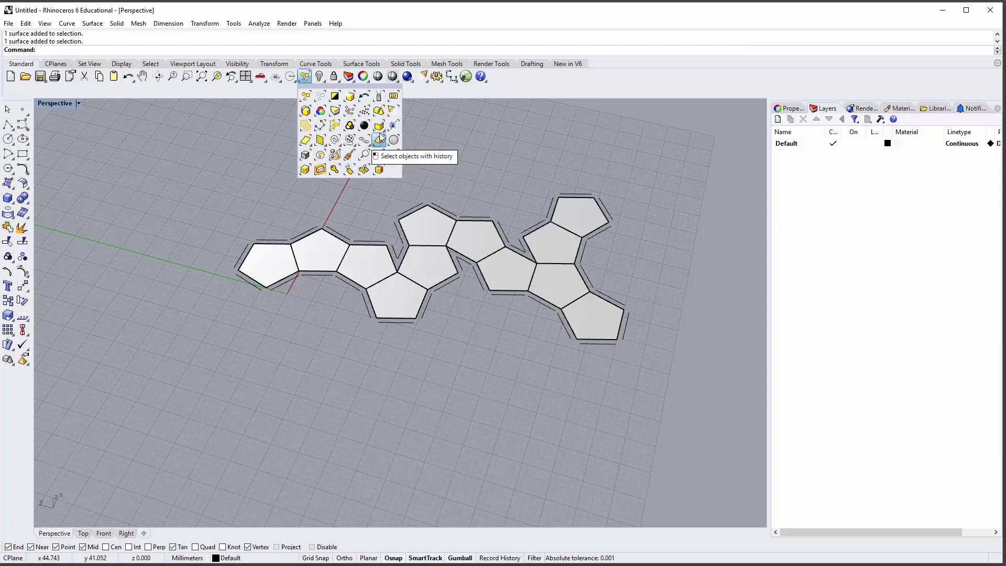
click(380, 126)
click(309, 80)
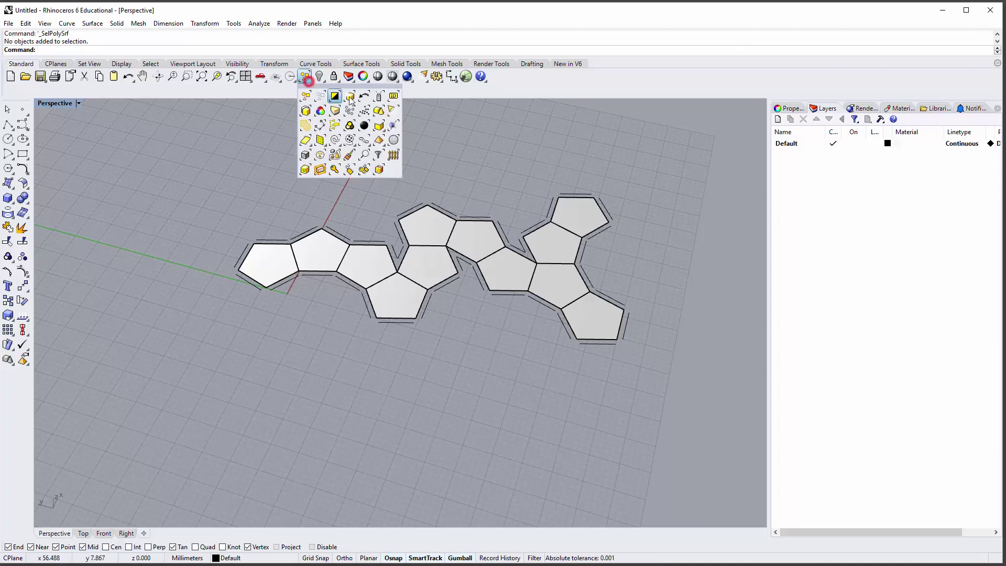
click(306, 141)
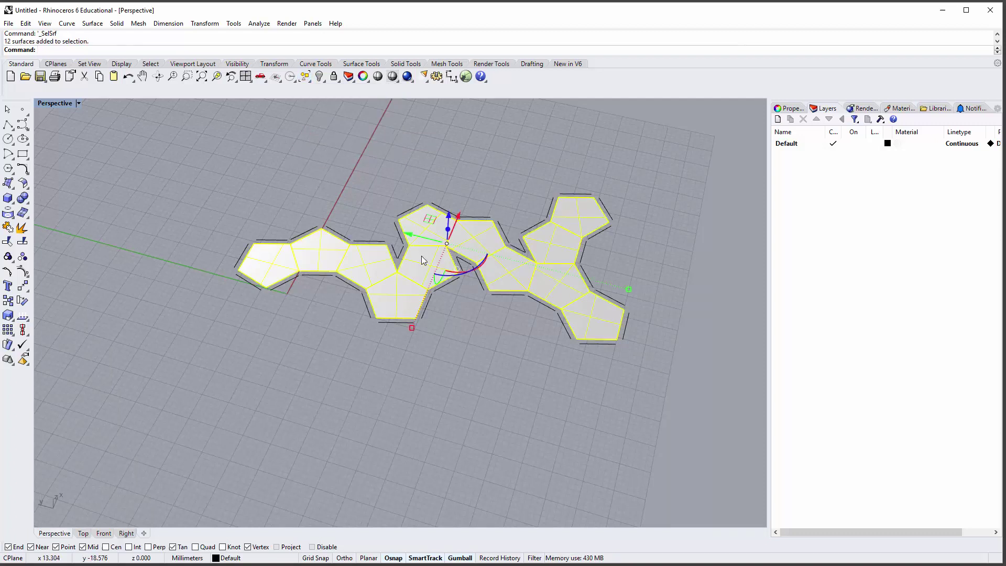
key(ctrl+j)
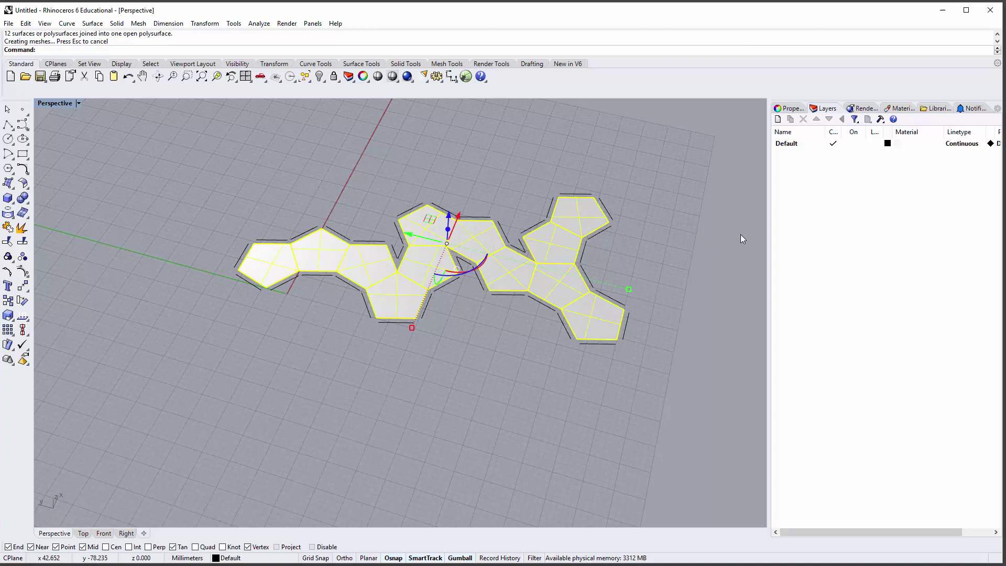
click(741, 234)
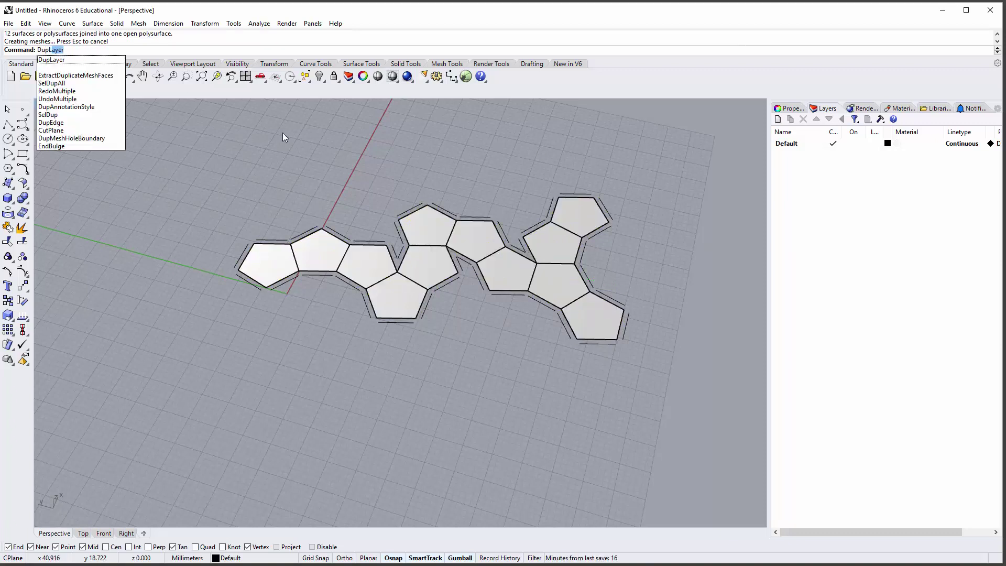
Step: Duplicate the borders of all twelve pentagon faces with DupFaceBorder, keeping the output on the current layer
key(BackSpace)
key(BackSpace)
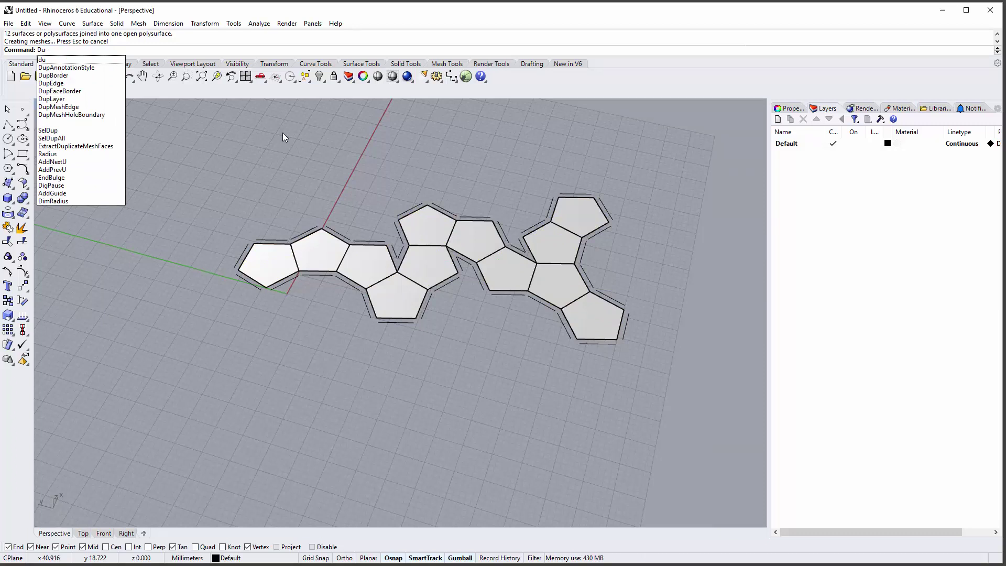
click(92, 91)
click(275, 265)
click(322, 254)
click(362, 264)
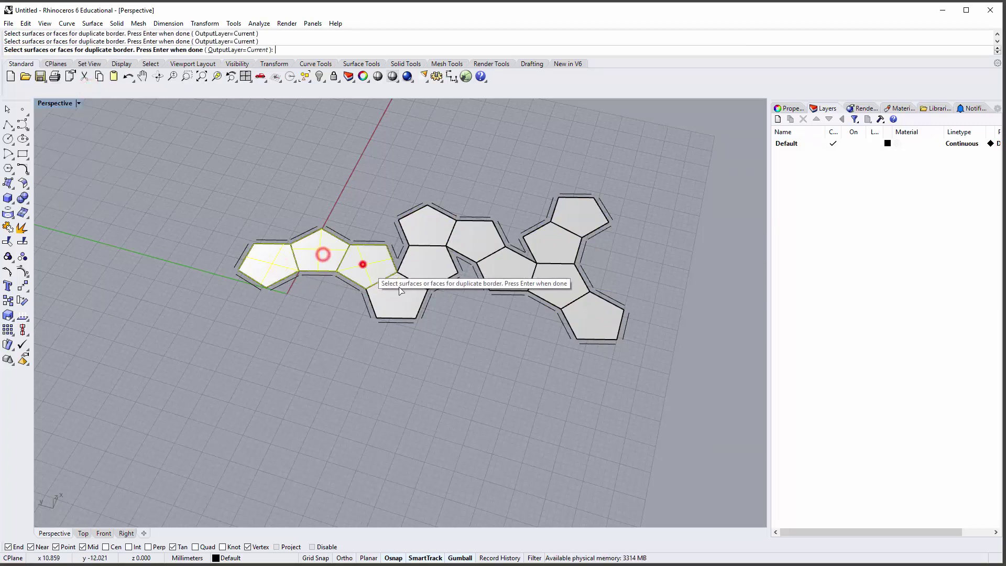
click(403, 291)
click(427, 268)
click(429, 221)
click(469, 232)
click(506, 270)
click(548, 283)
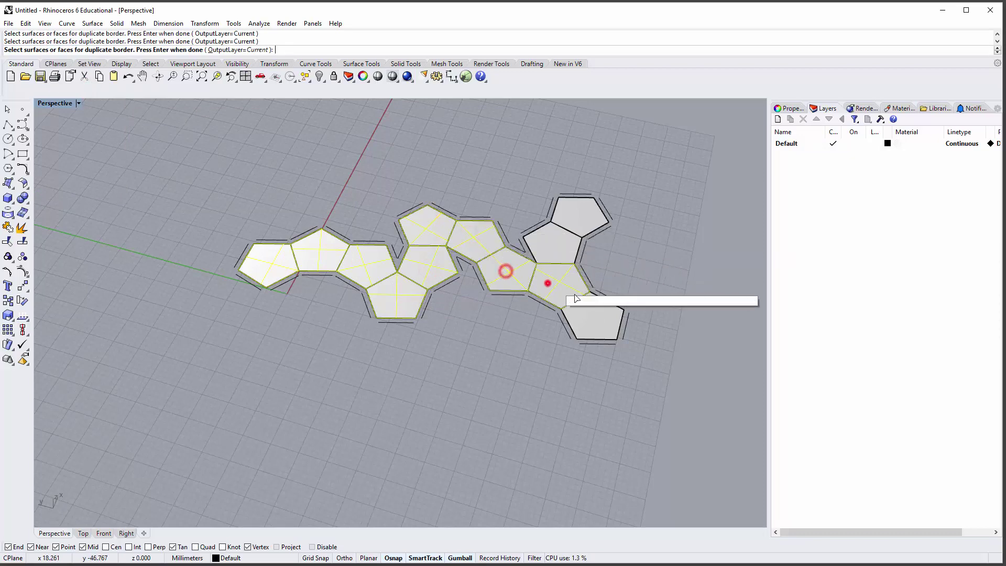
click(597, 318)
click(552, 238)
click(588, 214)
key(Return)
Step: Move the joined polysurface well away from the net so that only the border curves and tab lines stay in place
right_drag(666, 273, 524, 286)
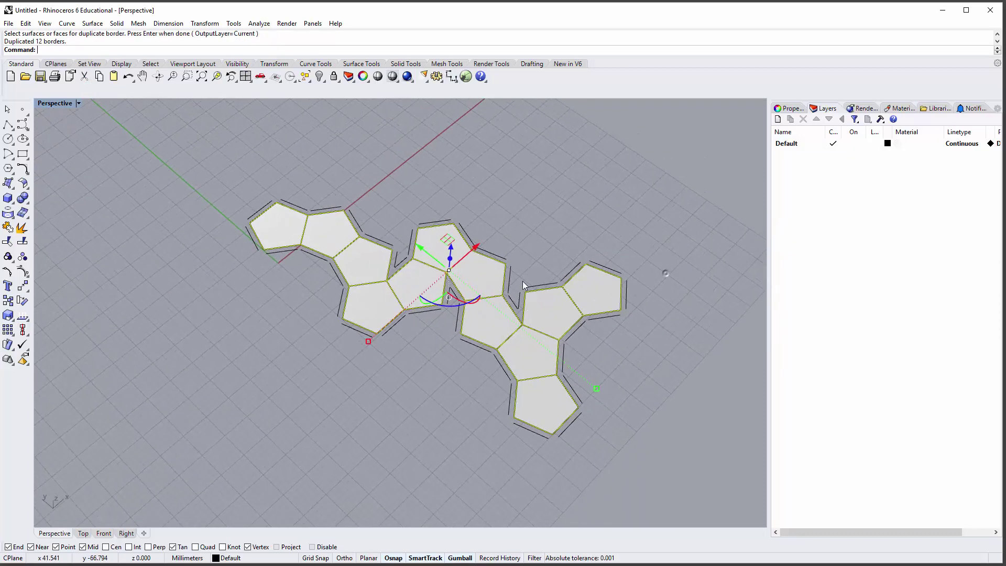
scroll(458, 264, down, 2)
right_drag(463, 264, 542, 233)
click(540, 228)
click(468, 268)
drag(467, 273, 701, 108)
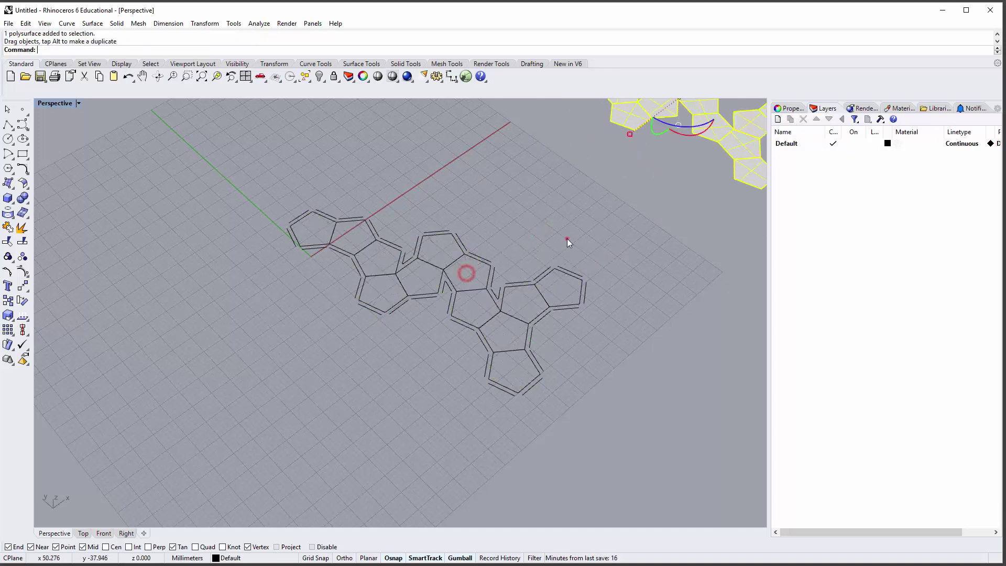
click(567, 238)
Step: Check the duplicated pentagon borders by selecting individual curves at the net's end, and clear the selection
right_drag(532, 364, 535, 374)
scroll(535, 374, up, 12)
click(581, 323)
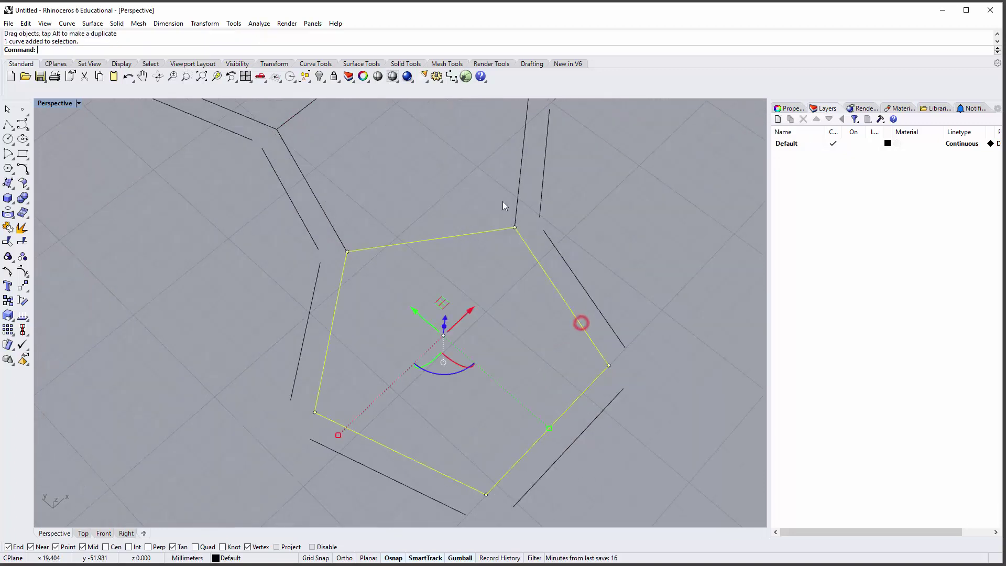
click(519, 193)
scroll(462, 298, down, 12)
right_drag(466, 296, 519, 264)
click(562, 238)
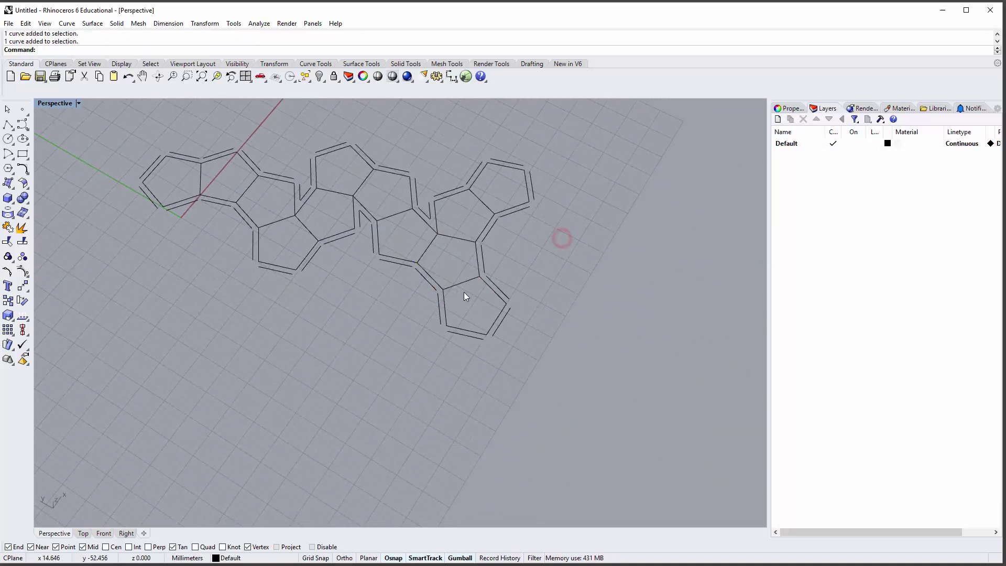
Step: Draw polylines connecting both corners of the end pentagon's outer edge to the matching ends of its tab line
scroll(472, 306, up, 5)
scroll(498, 341, down, 2)
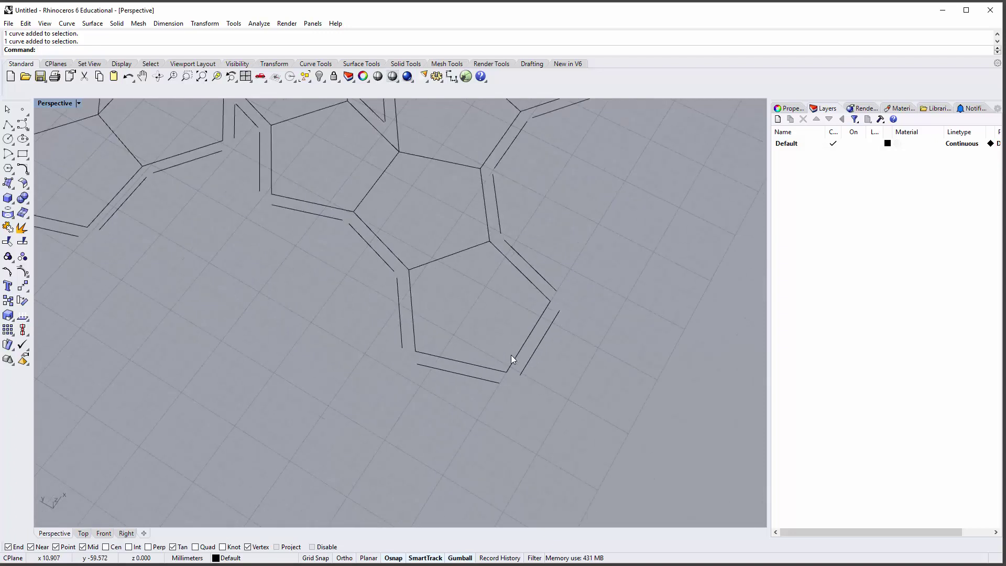
click(8, 126)
click(415, 351)
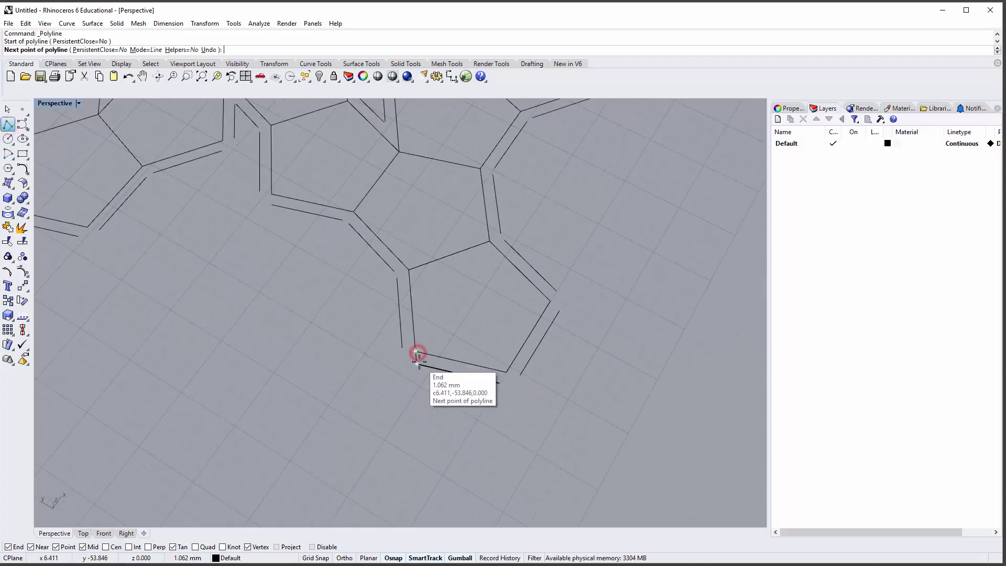
click(505, 372)
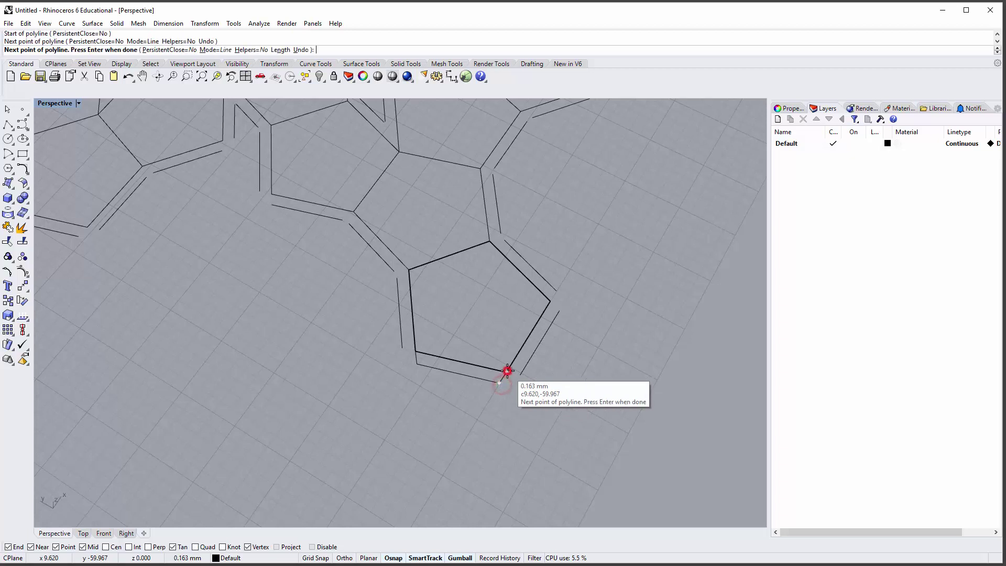
key(Return)
Step: Draw a polyline from the end pentagon's shared outer corner to the nearest end of the adjacent tab line
right_click(509, 372)
click(507, 372)
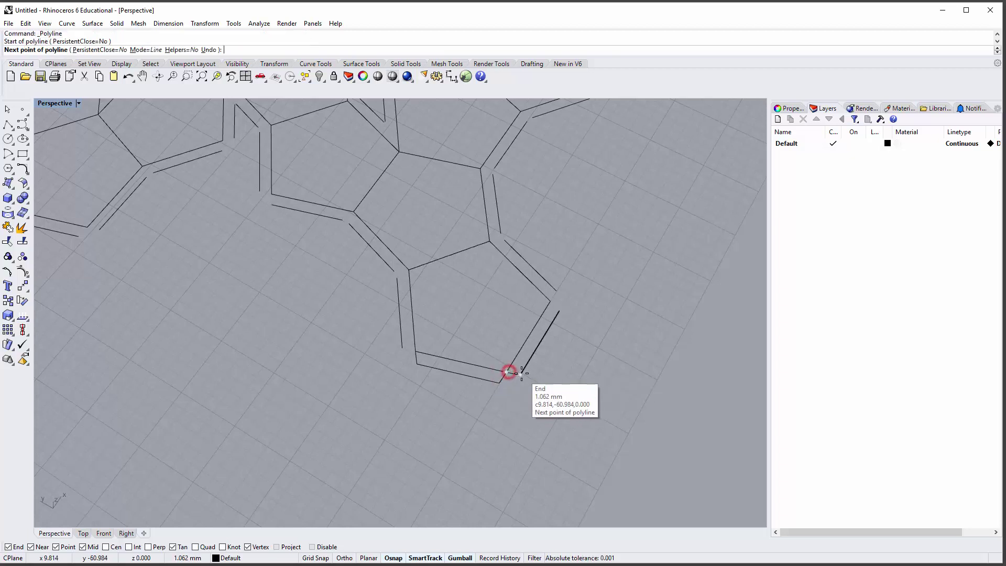
click(522, 374)
right_click(522, 373)
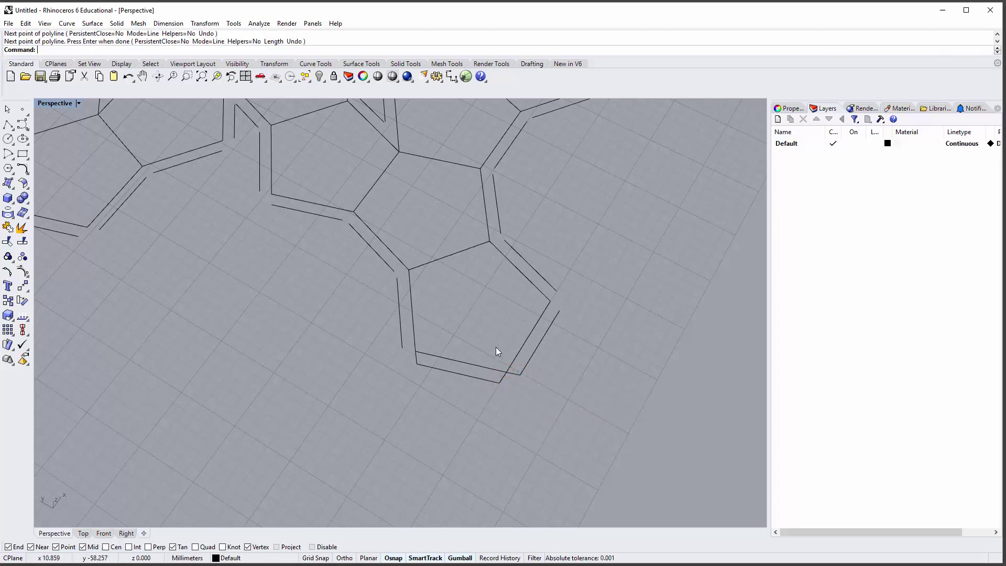
Step: Join the two adjacent tab lines with their three connecting segments into one curve, and select it to check the result
right_drag(496, 347, 491, 326)
click(534, 355)
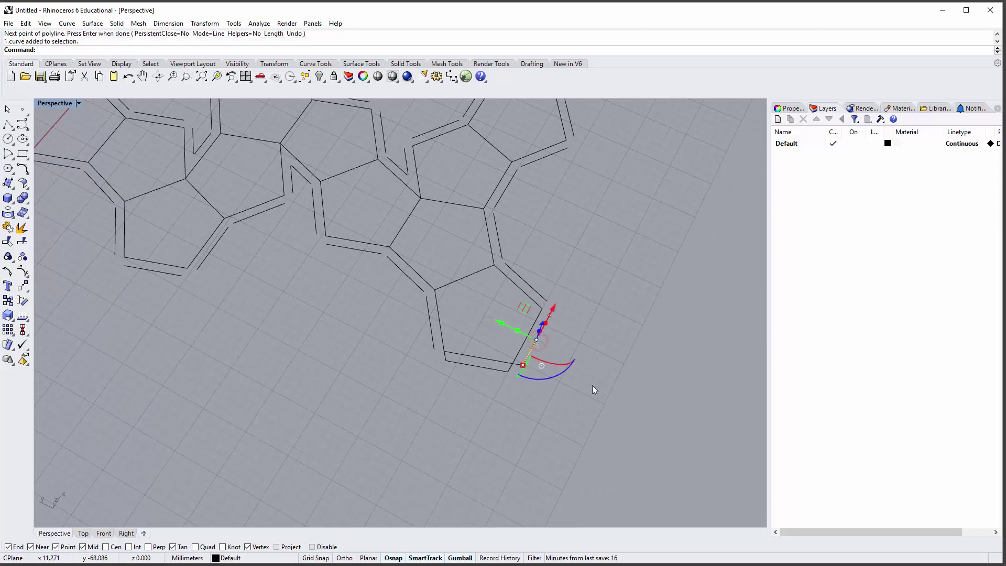
scroll(534, 339, up, 3)
click(534, 340)
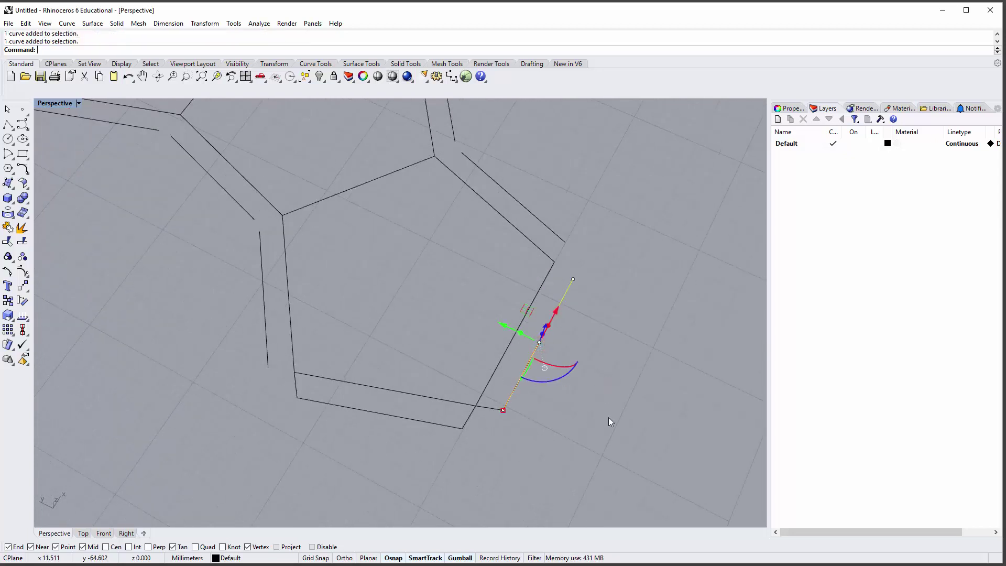
key(ctrl+j)
click(494, 409)
click(470, 413)
click(436, 423)
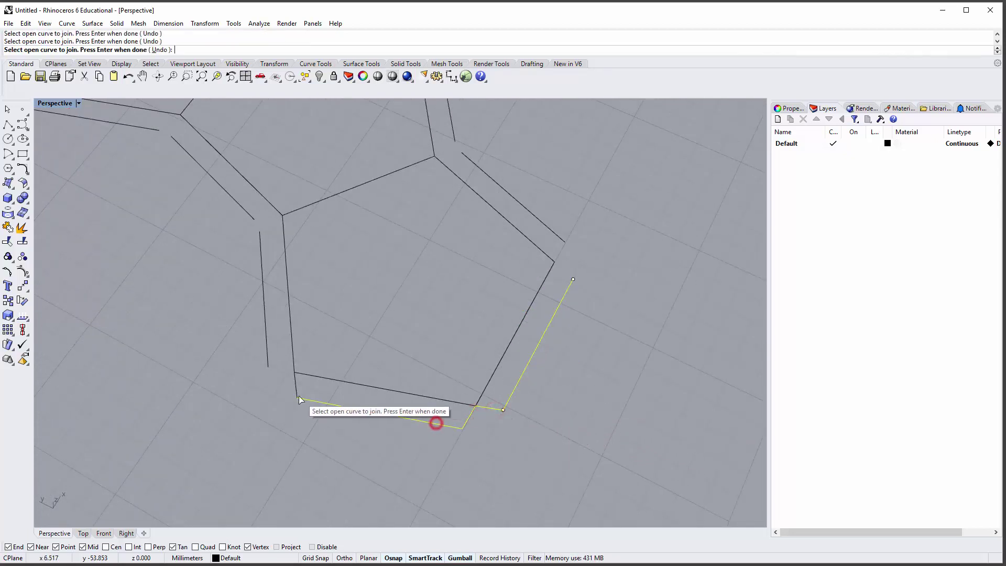
click(296, 388)
right_click(303, 438)
click(401, 419)
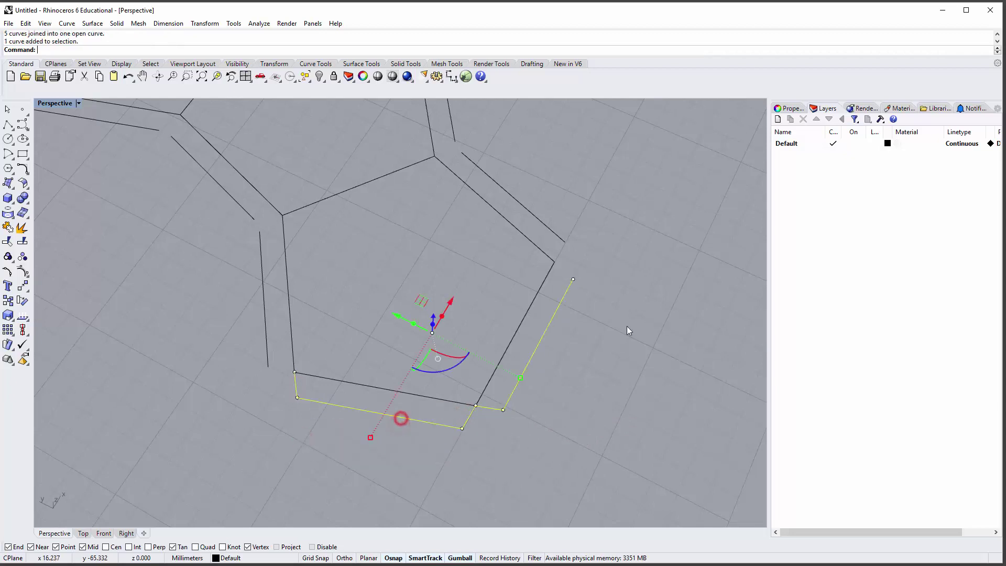
Step: Select the joined tab curve at the end pentagon and create a red layer named Cut
scroll(610, 389, down, 3)
click(583, 335)
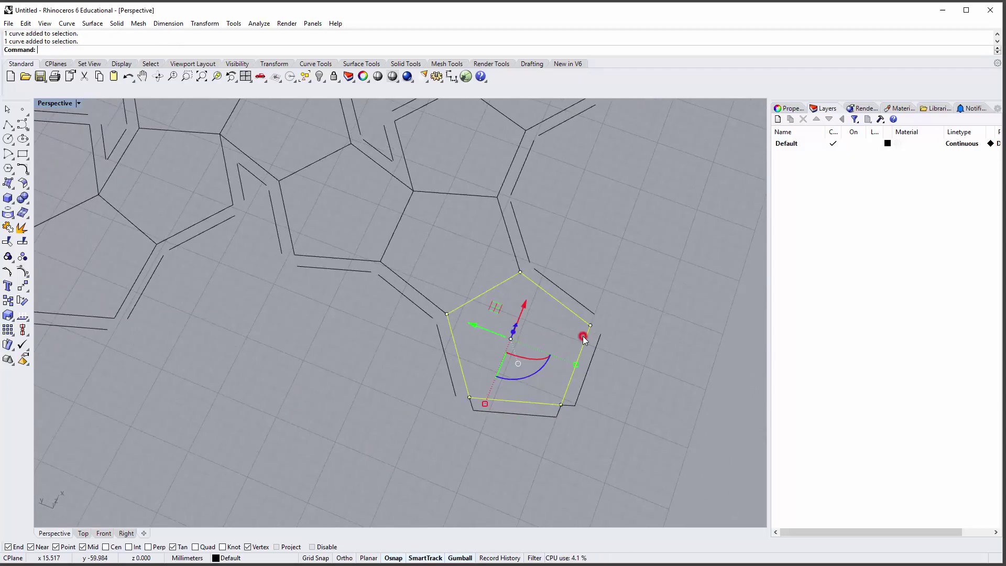
click(599, 349)
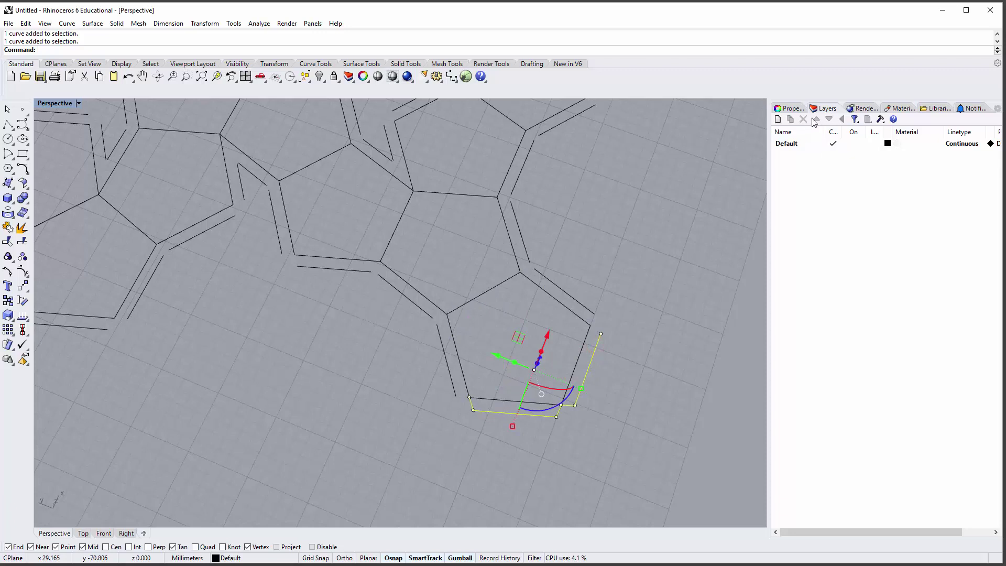
click(778, 118)
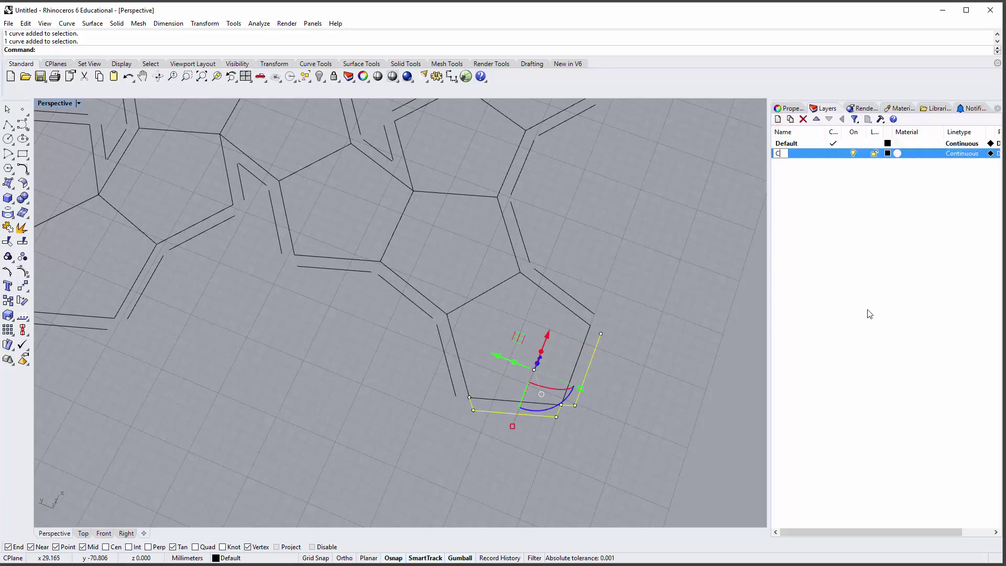
click(894, 187)
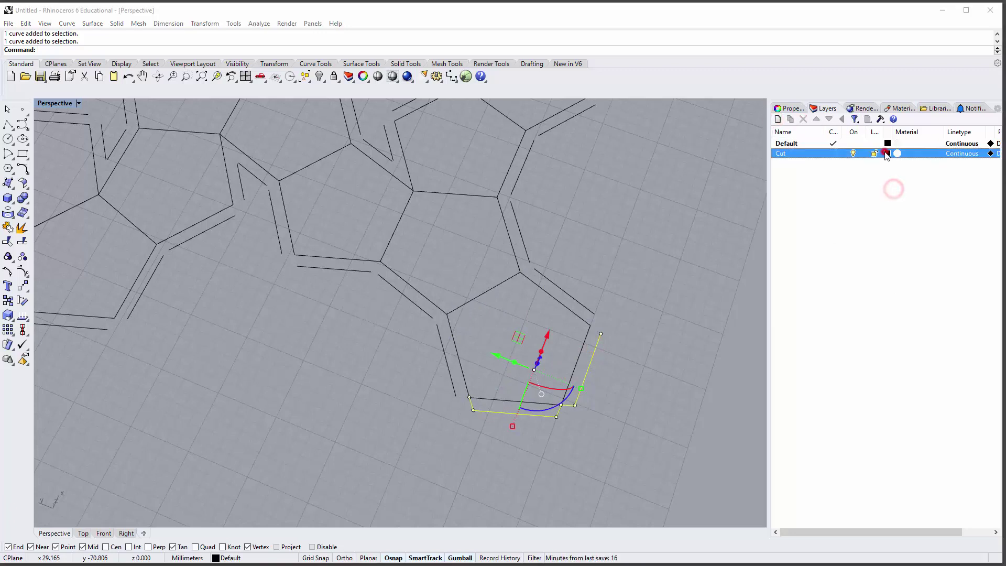
click(887, 153)
click(398, 212)
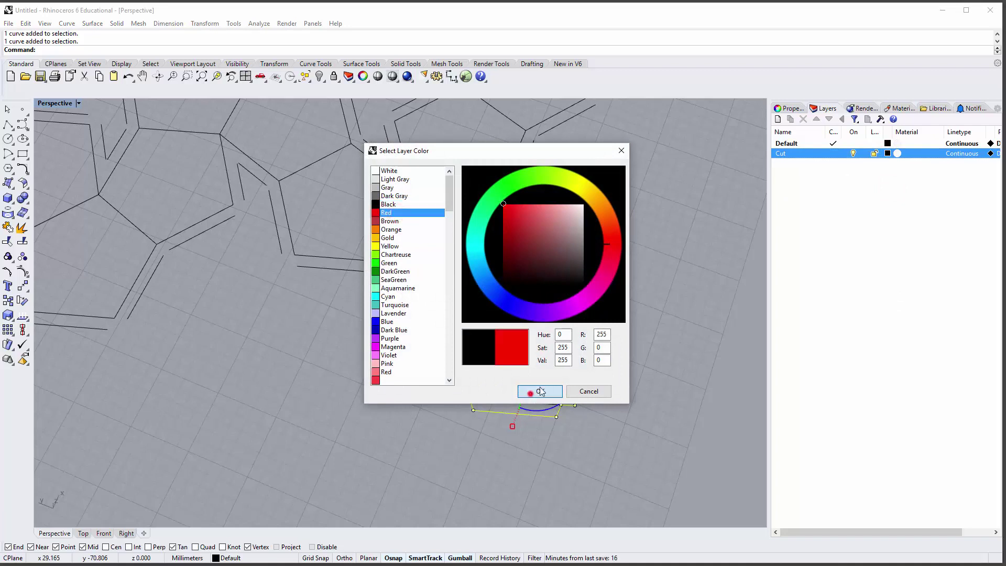
click(540, 391)
Step: Create a second layer named Etch and set its color to blue
click(778, 119)
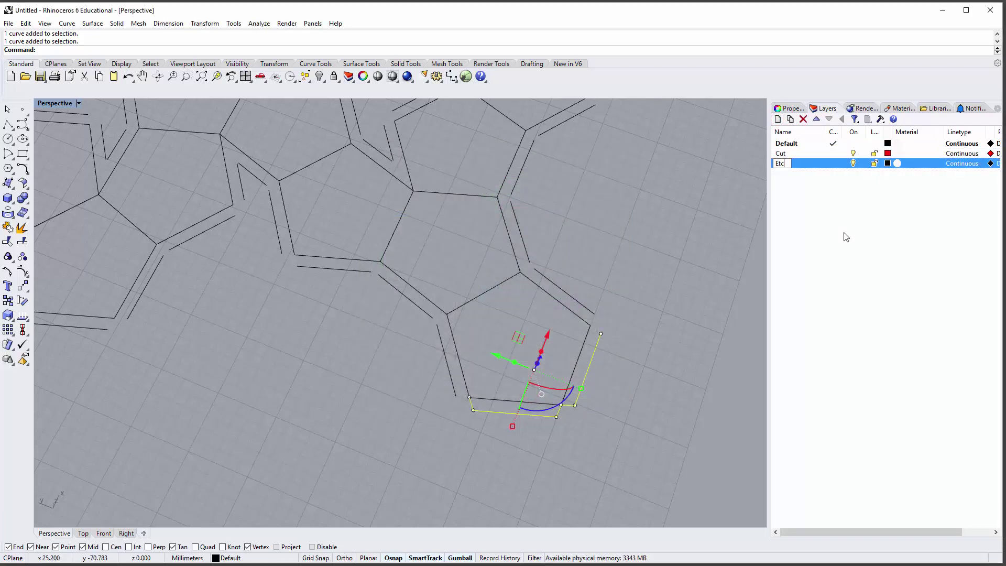
click(843, 232)
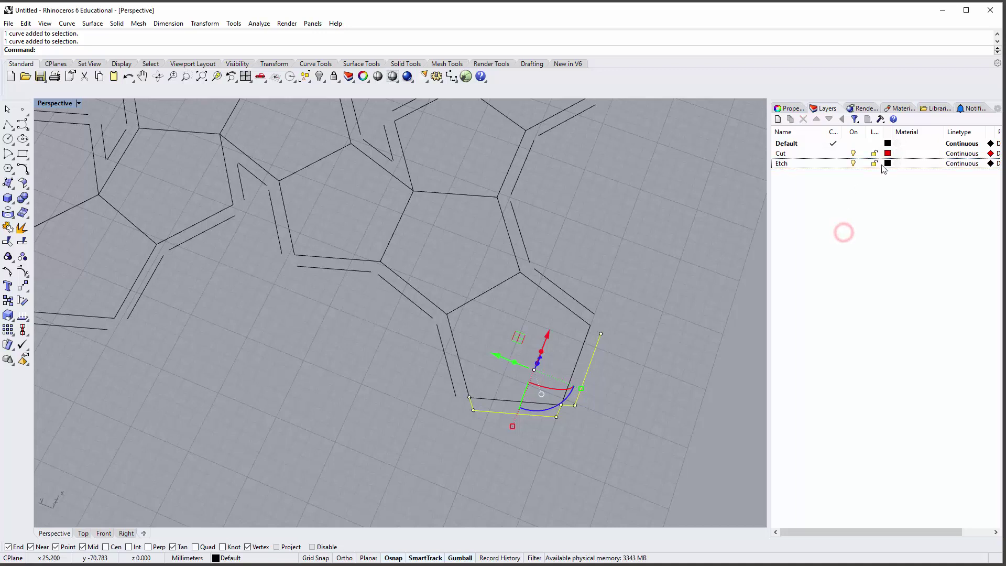
click(887, 163)
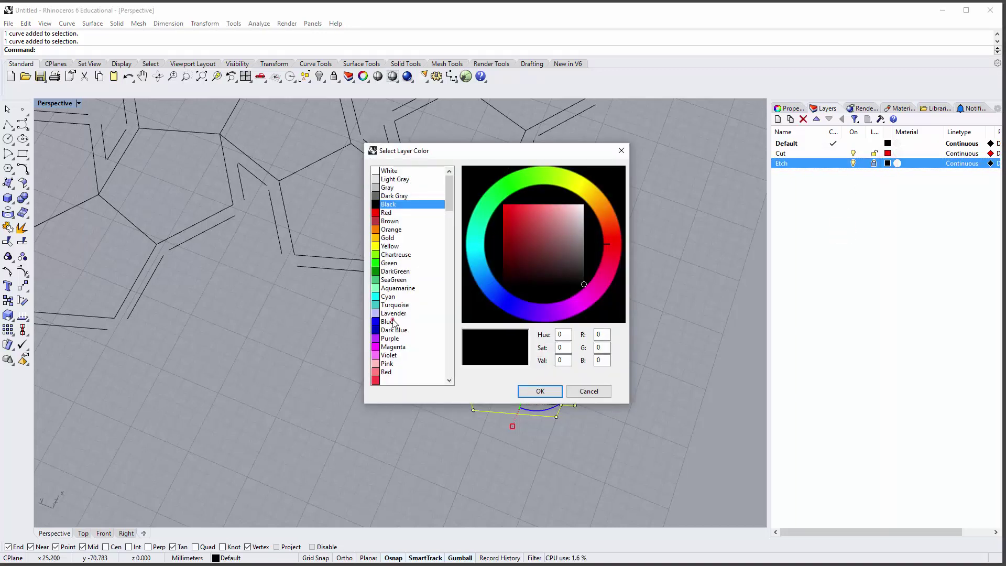
double_click(393, 322)
click(874, 163)
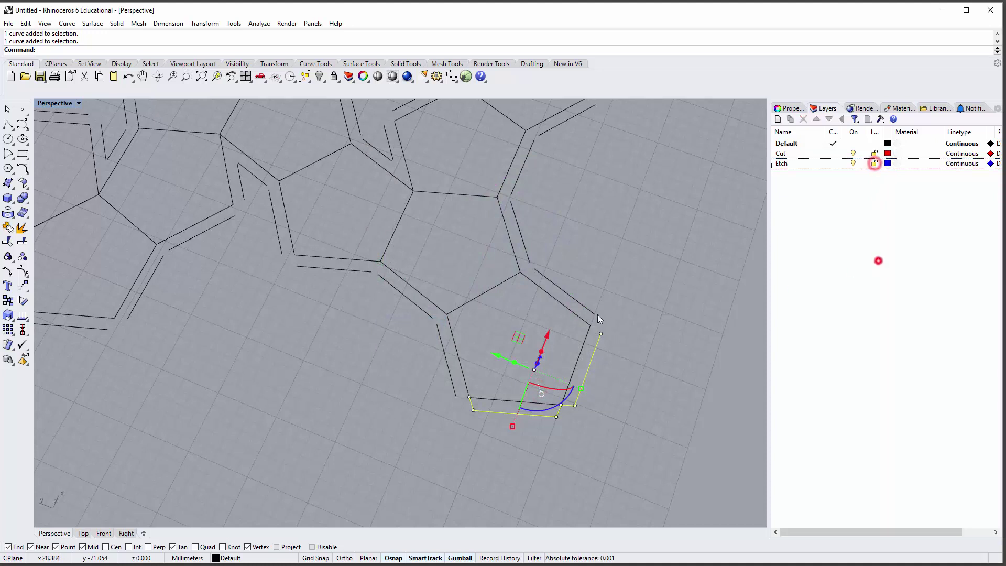
Step: Move the joined tab curve at the end pentagon to the Cut layer and clear the selection
click(657, 267)
right_drag(514, 313, 543, 310)
click(554, 394)
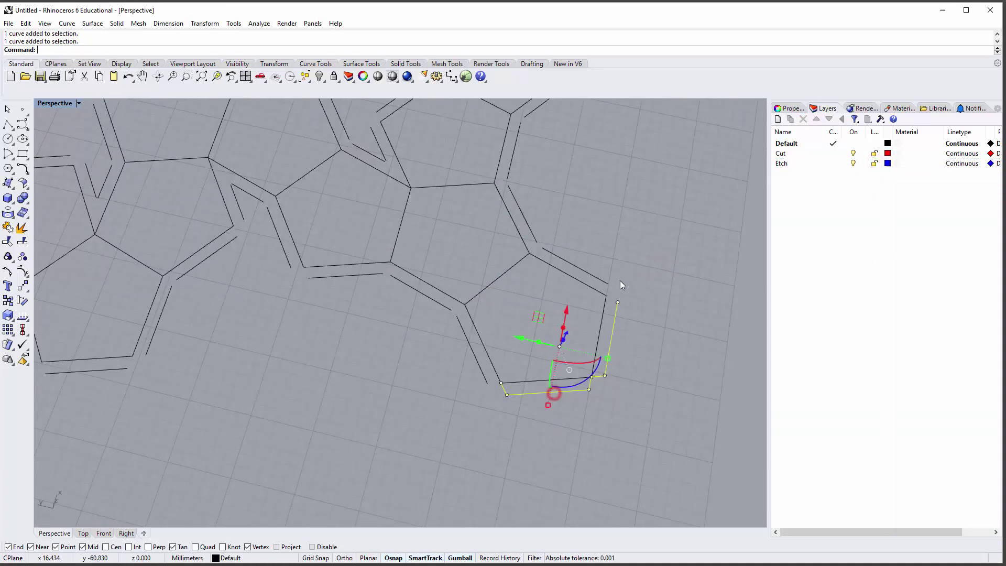
scroll(591, 272, down, 5)
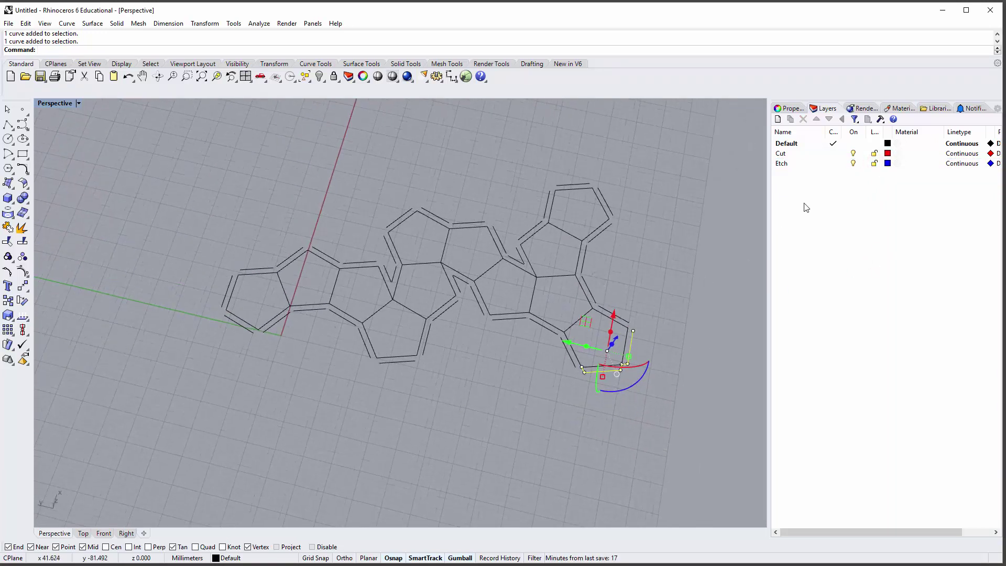
right_click(814, 154)
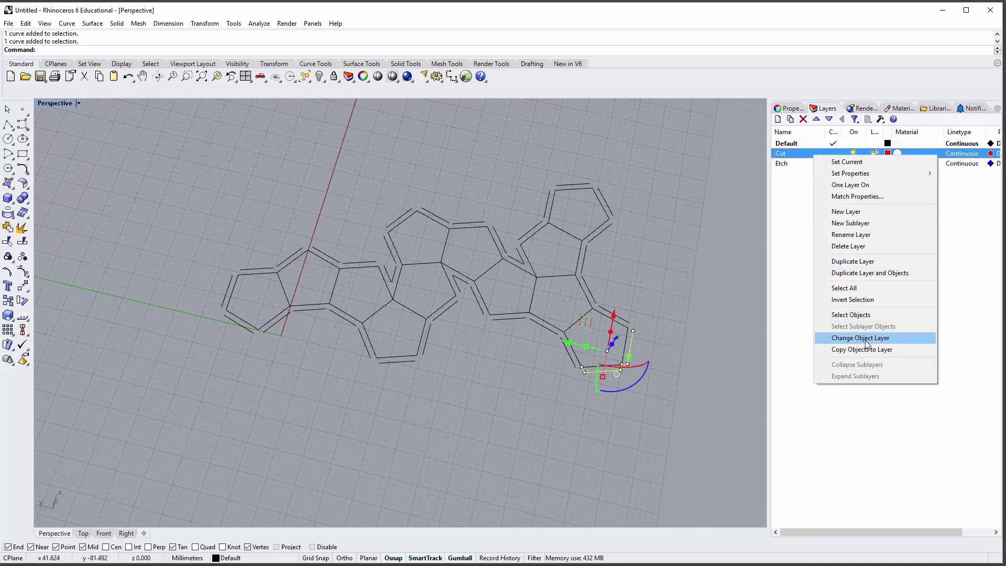
click(865, 338)
click(837, 251)
click(695, 247)
Step: Examine the edge shared by the end pentagon and its neighbor by selecting each border, alone and together
scroll(655, 353, up, 5)
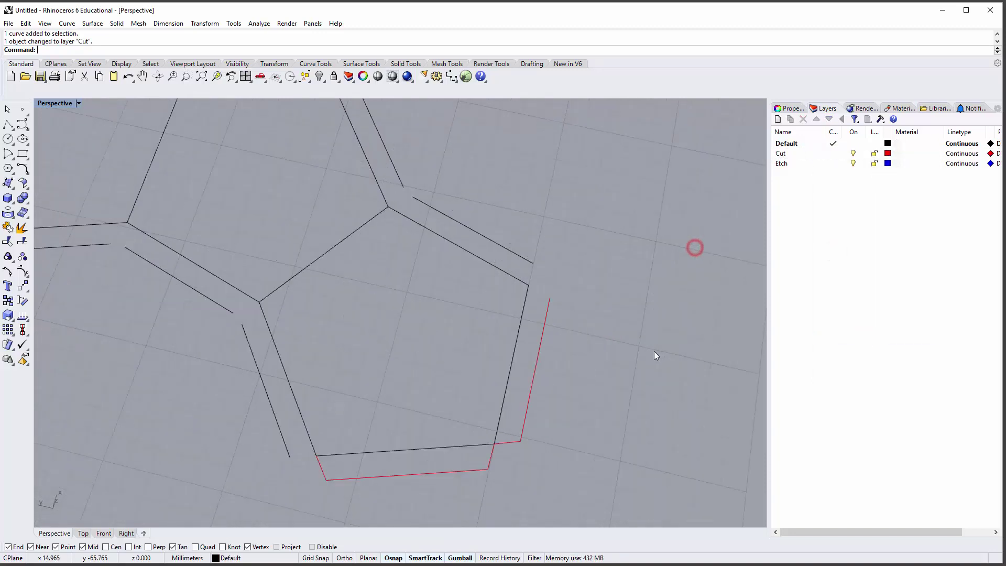
click(523, 349)
scroll(522, 336, down, 5)
shift+right_drag(486, 311, 539, 339)
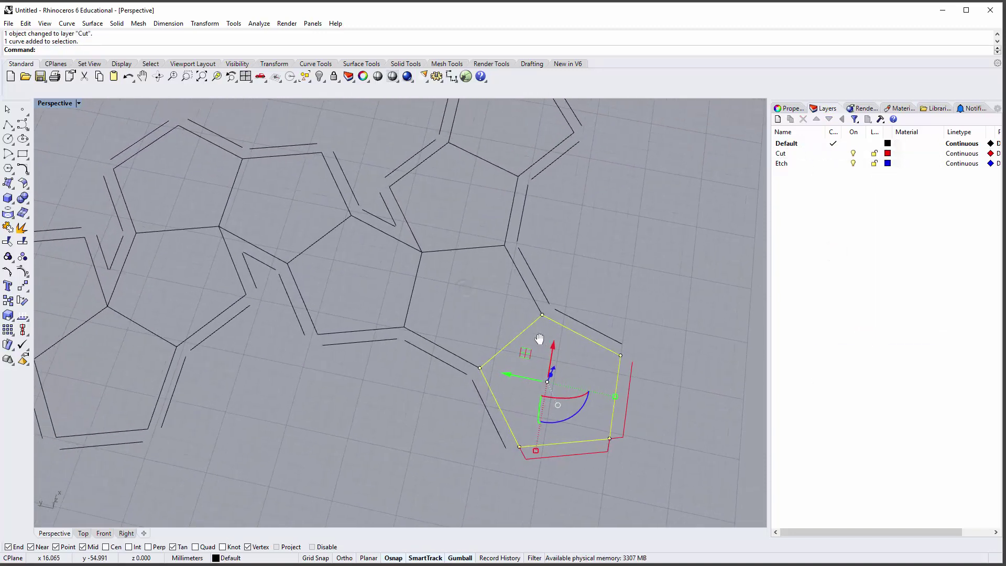
click(524, 278)
click(460, 302)
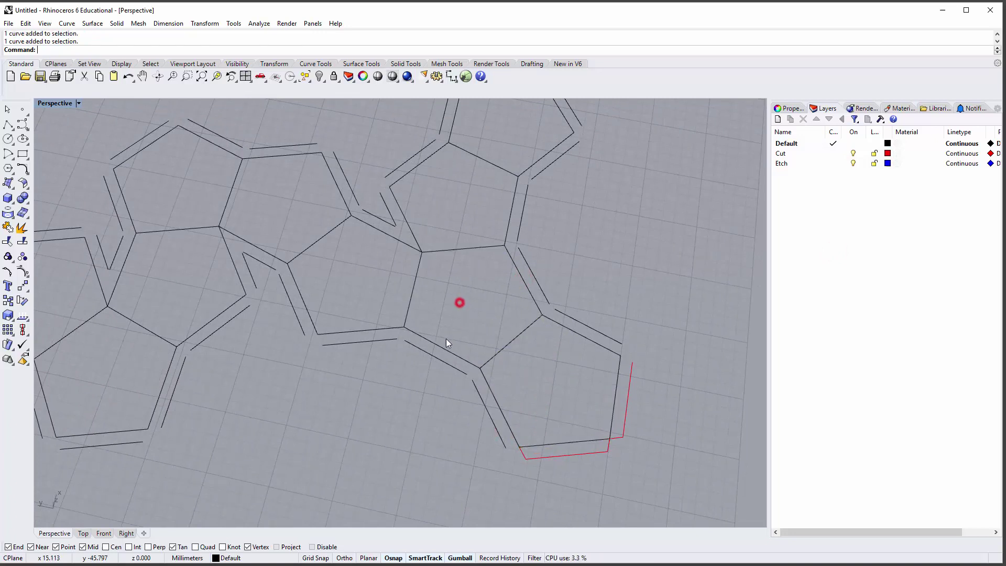
click(450, 350)
click(494, 397)
click(470, 362)
click(486, 383)
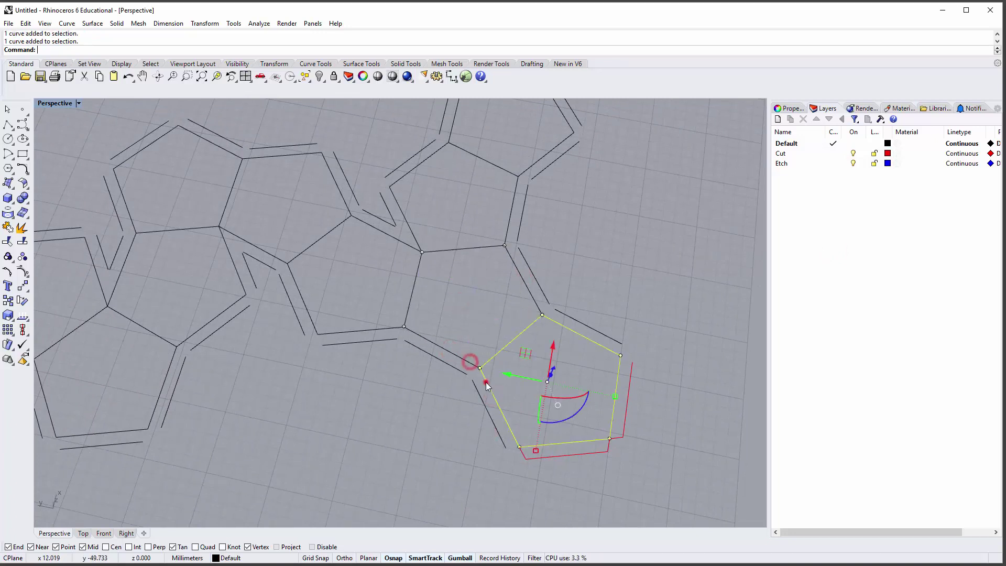
click(463, 359)
click(486, 382)
click(461, 357)
click(487, 383)
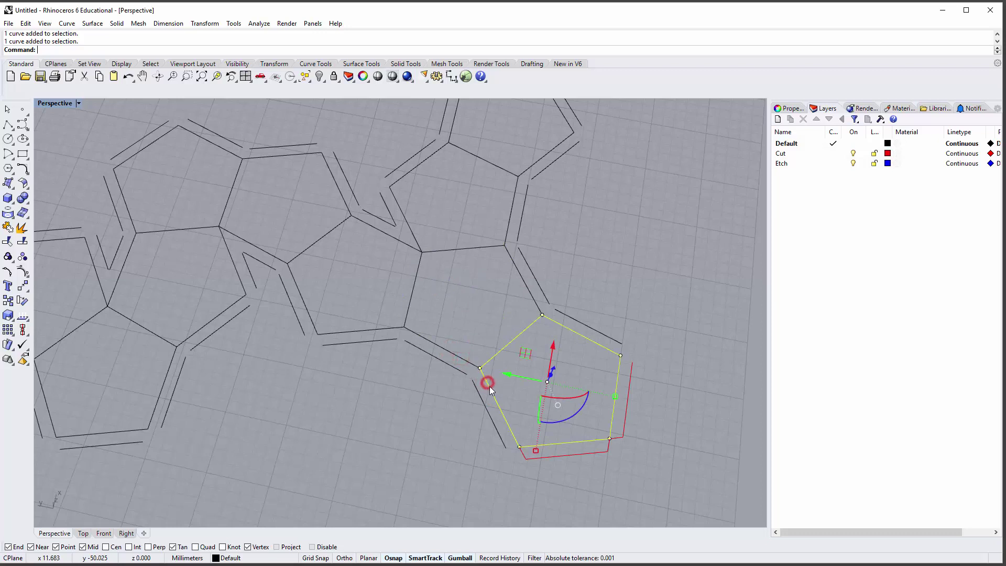
click(466, 360)
shift+click(487, 382)
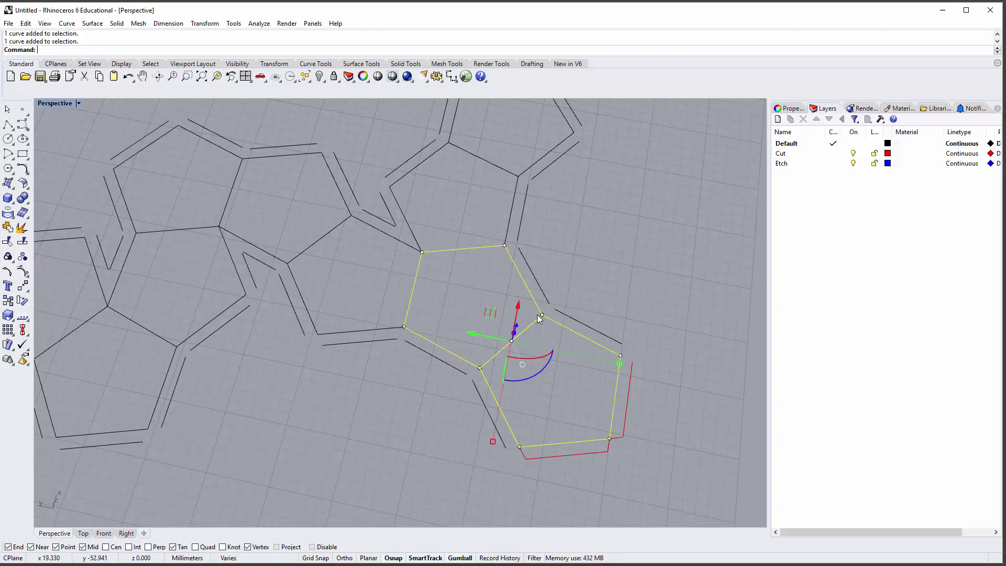
click(568, 384)
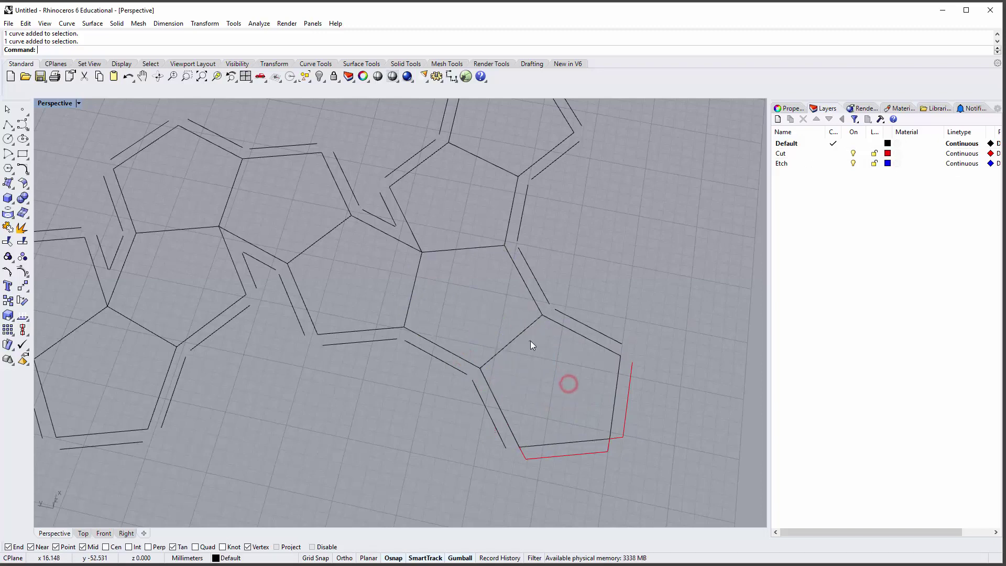
Step: Select all the pentagon borders across the net and explode them into individual segments
right_drag(530, 341, 524, 352)
drag(524, 353, 466, 291)
right_drag(465, 291, 508, 325)
shift+click(404, 275)
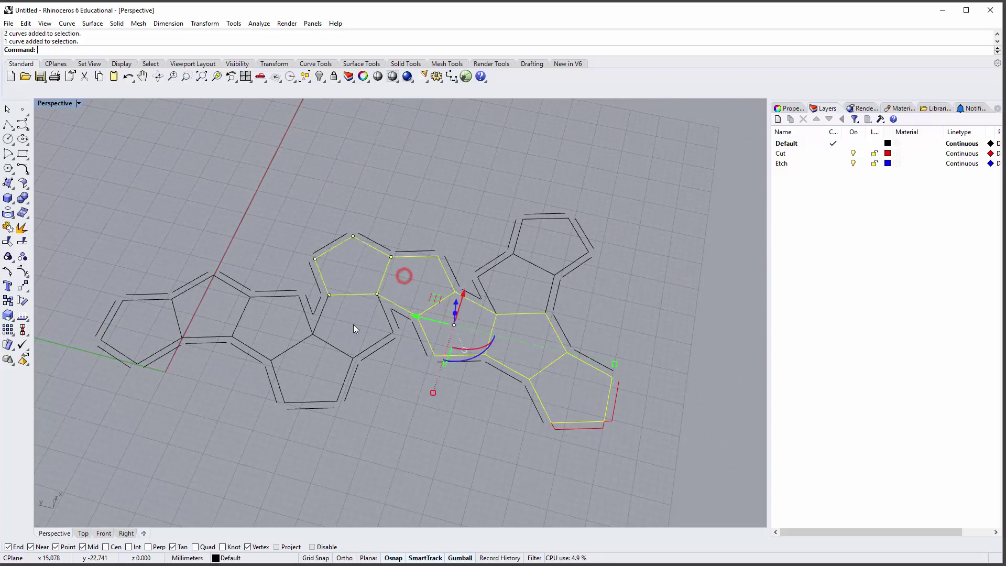
shift+drag(325, 351, 320, 352)
shift+drag(266, 324, 218, 311)
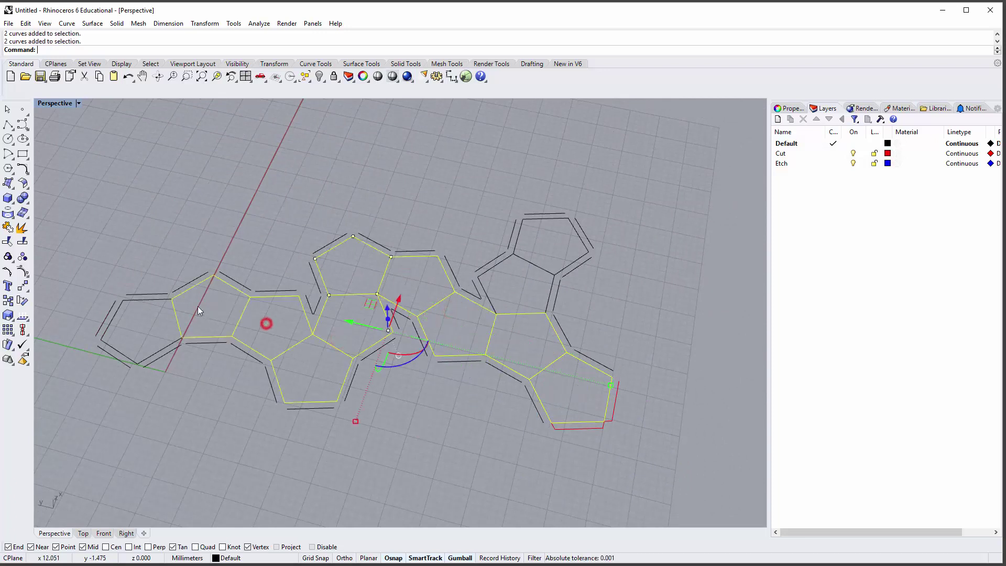
shift+click(143, 313)
shift+click(524, 258)
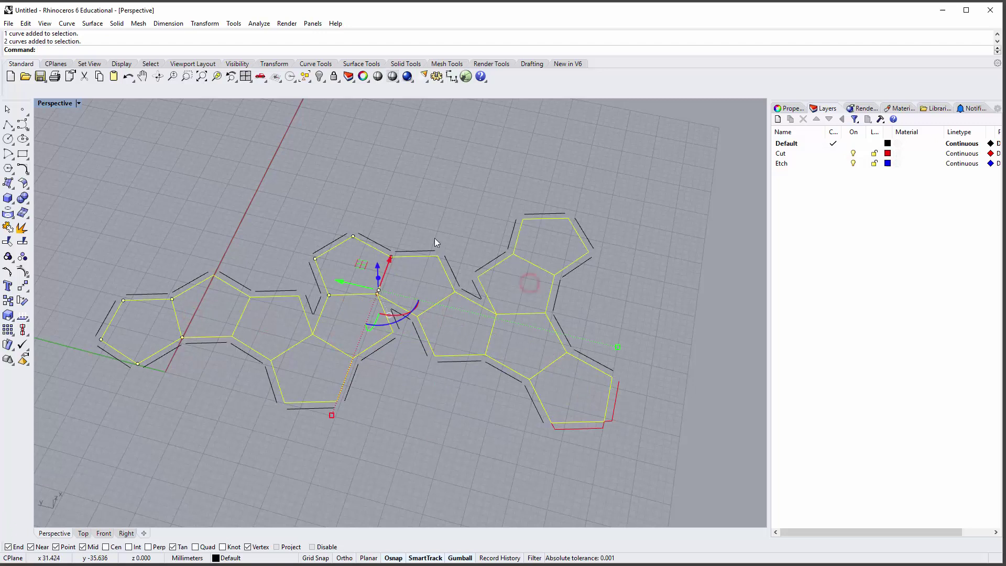
click(21, 229)
click(530, 151)
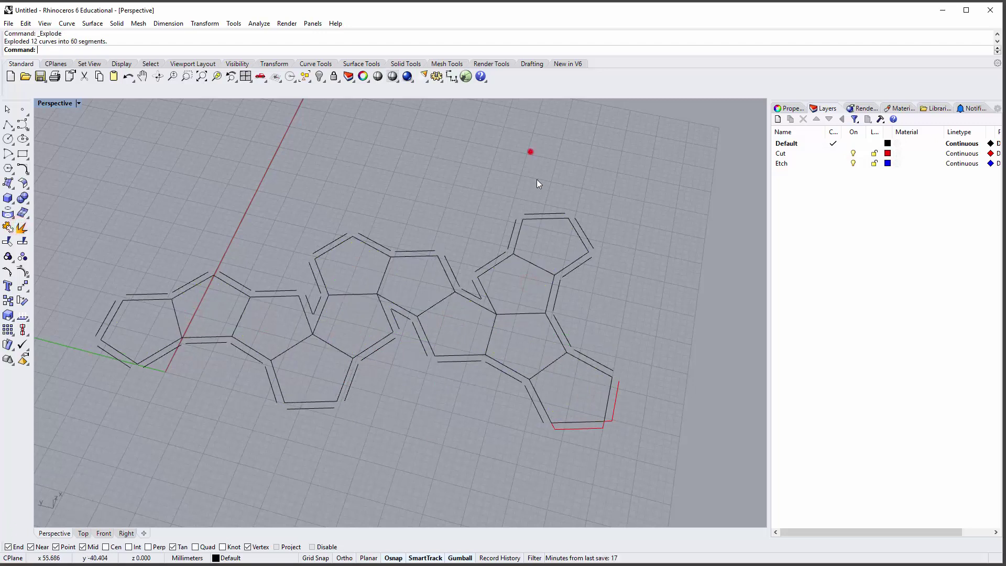
Step: Select the duplicate segments along the shared pentagon edges with SelDup and delete them
click(520, 313)
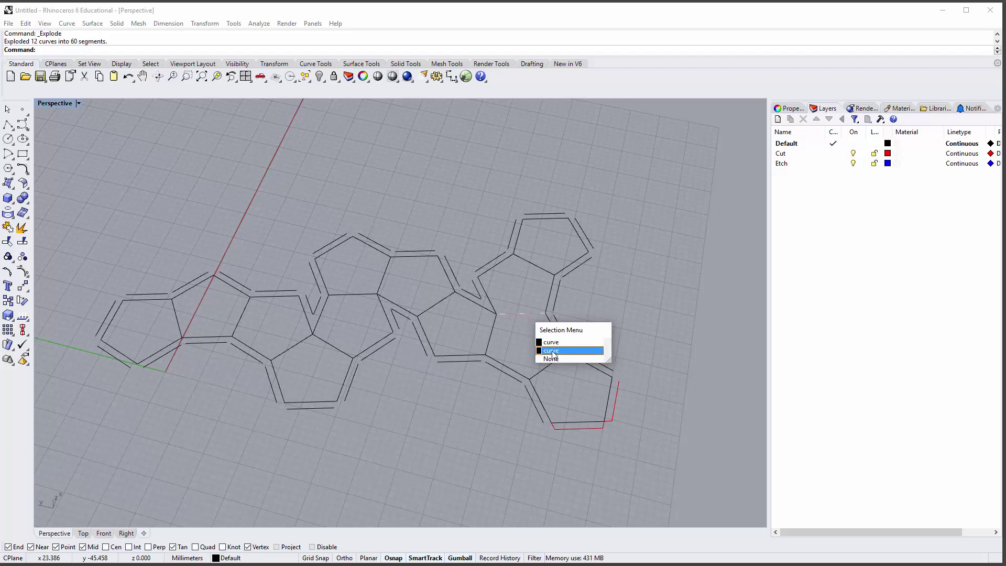
click(668, 268)
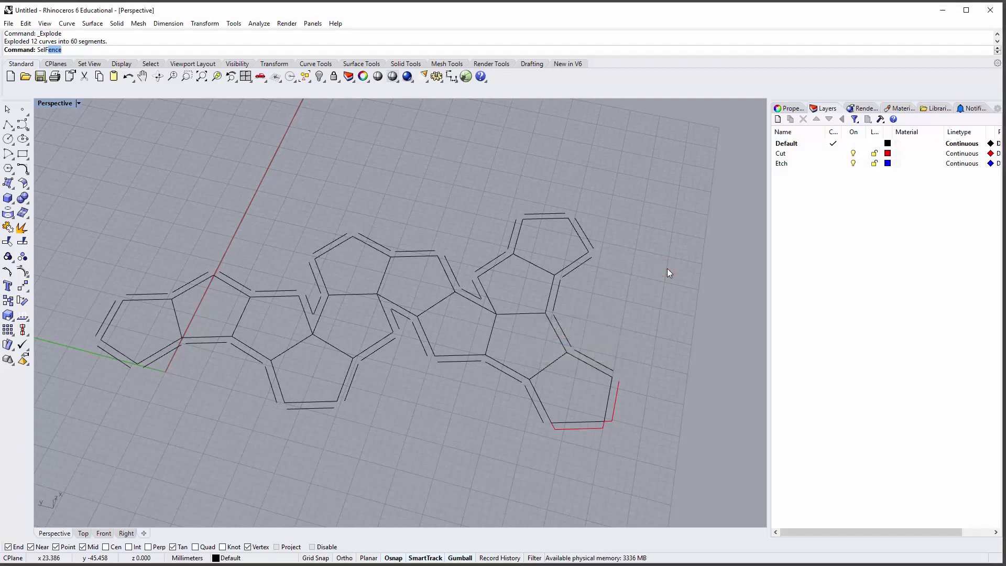
text(Dup)
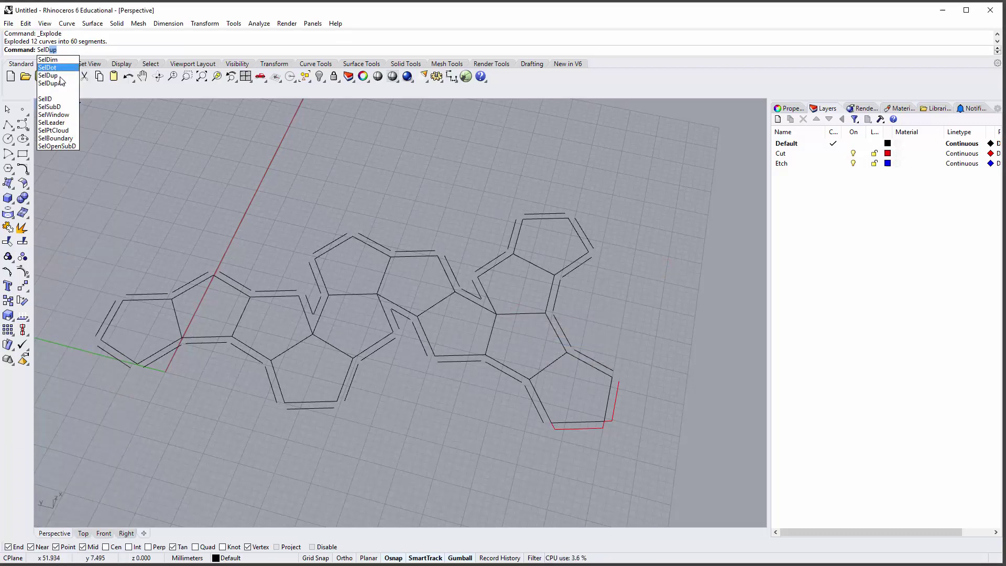
click(72, 77)
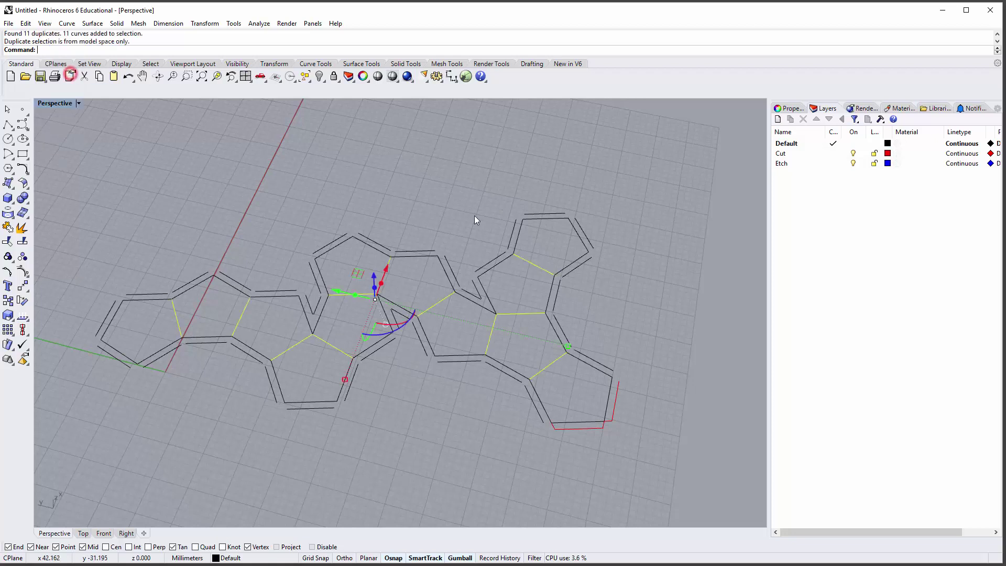
right_drag(488, 338, 538, 347)
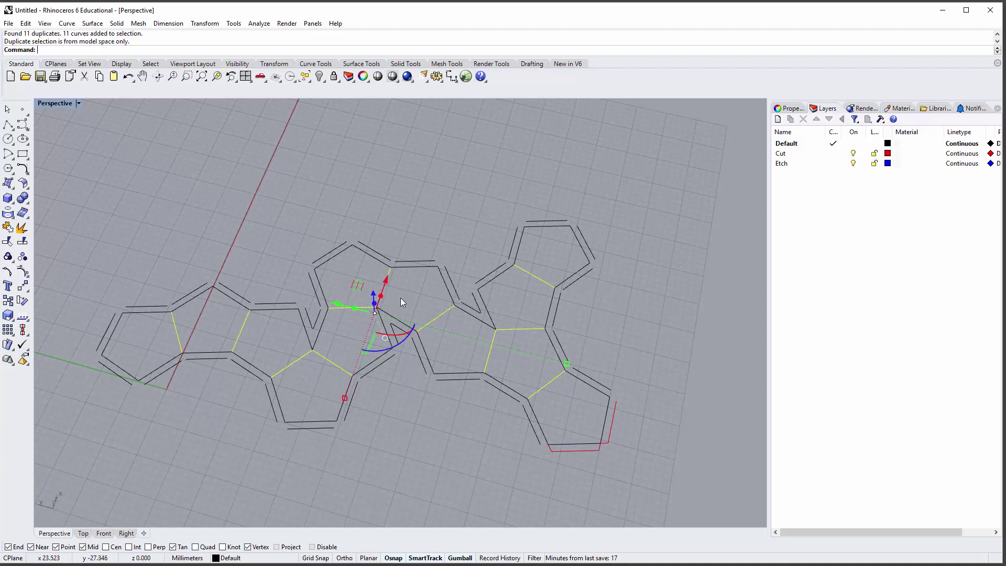
key(Delete)
Step: Check two shared pentagon edges for remaining duplicates by selecting them individually, and clear the selection
click(388, 282)
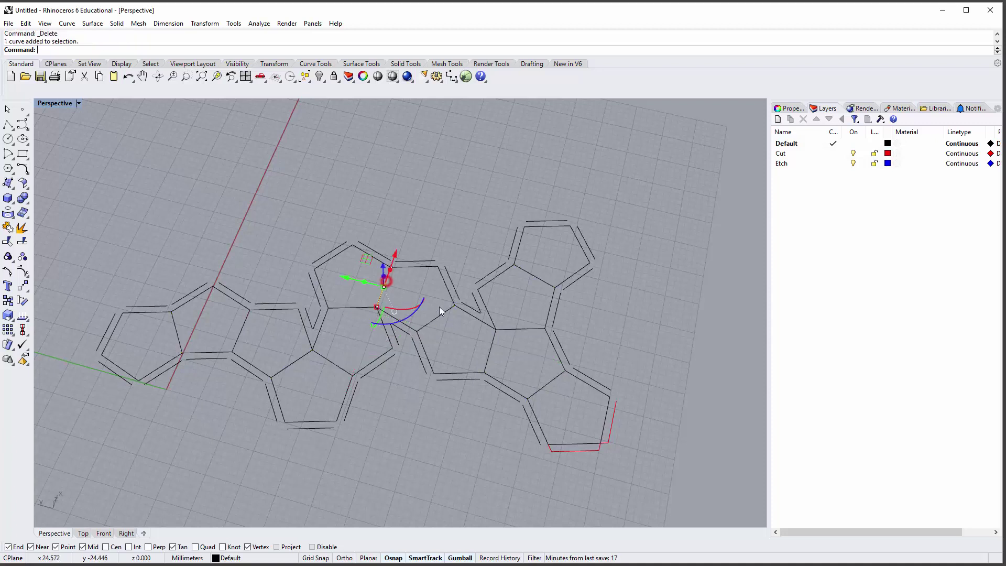
click(492, 341)
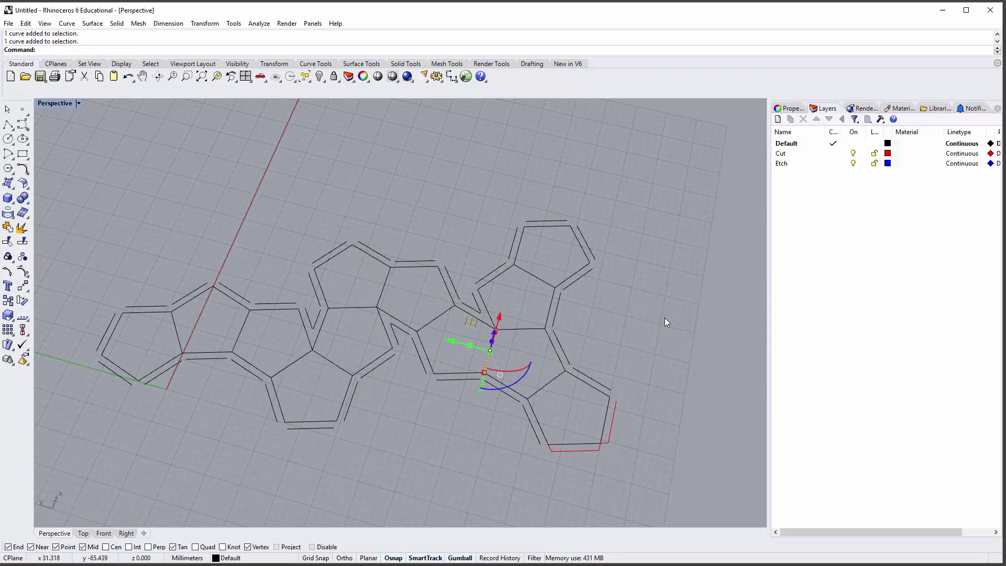
click(665, 318)
Step: Select the entire net with all its tab lines and move everything to the Etch layer
scroll(571, 318, down, 5)
right_drag(480, 316, 479, 312)
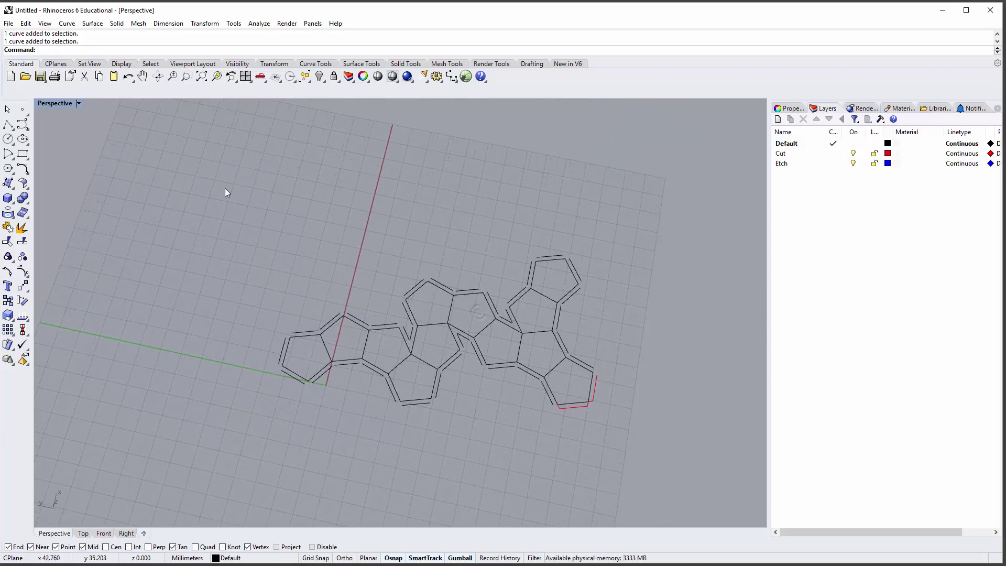
right_drag(424, 331, 412, 338)
drag(212, 185, 674, 496)
right_click(803, 162)
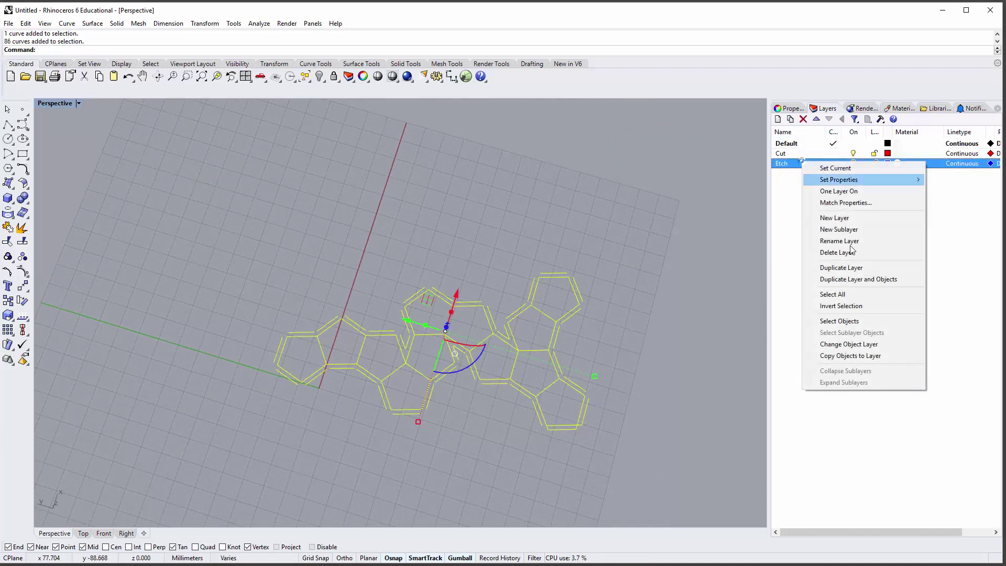
click(856, 343)
Step: Select the outer tab lines of the pentagon at the net's lower-right end and along the outer side of the adjoining pentagons
scroll(605, 388, up, 6)
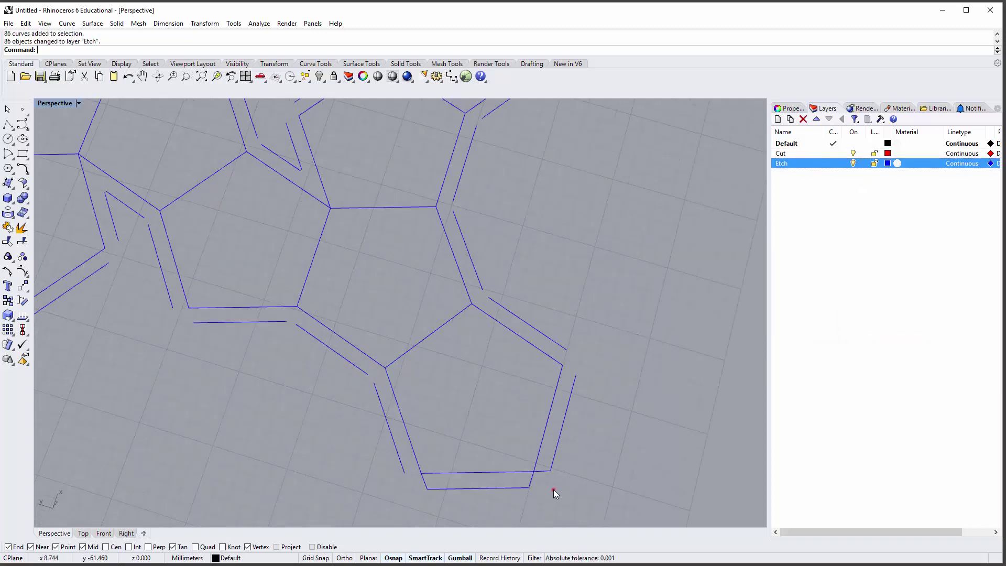
scroll(545, 303, down, 4)
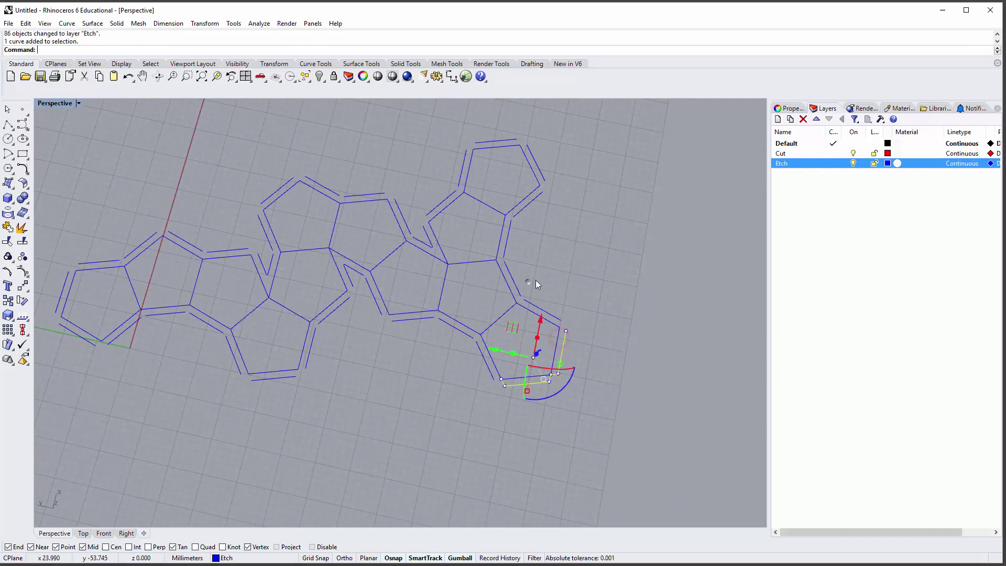
scroll(561, 293, up, 6)
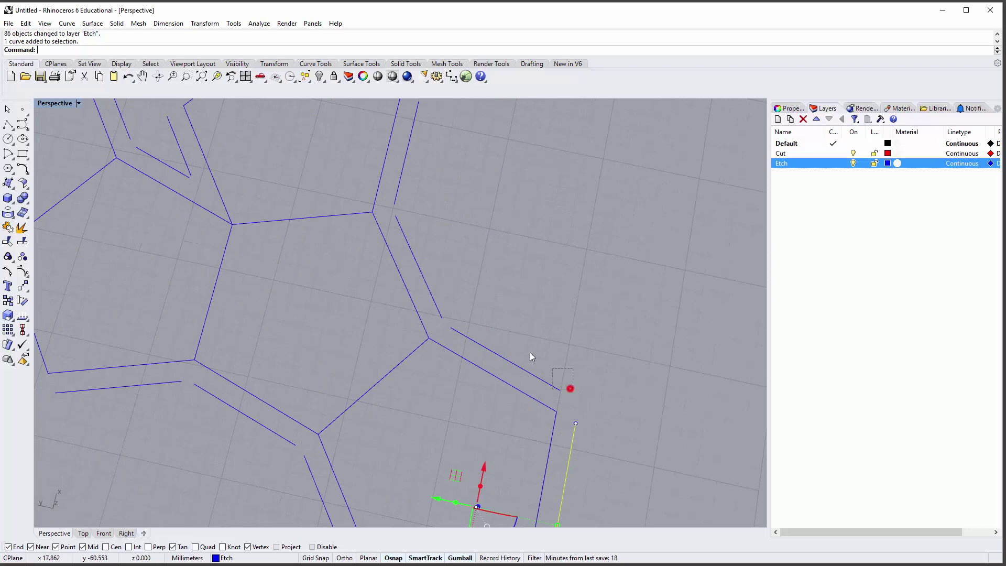
drag(570, 389, 553, 368)
scroll(501, 295, down, 3)
shift+drag(457, 235, 454, 232)
shift+right_drag(485, 222, 524, 316)
shift+click(536, 252)
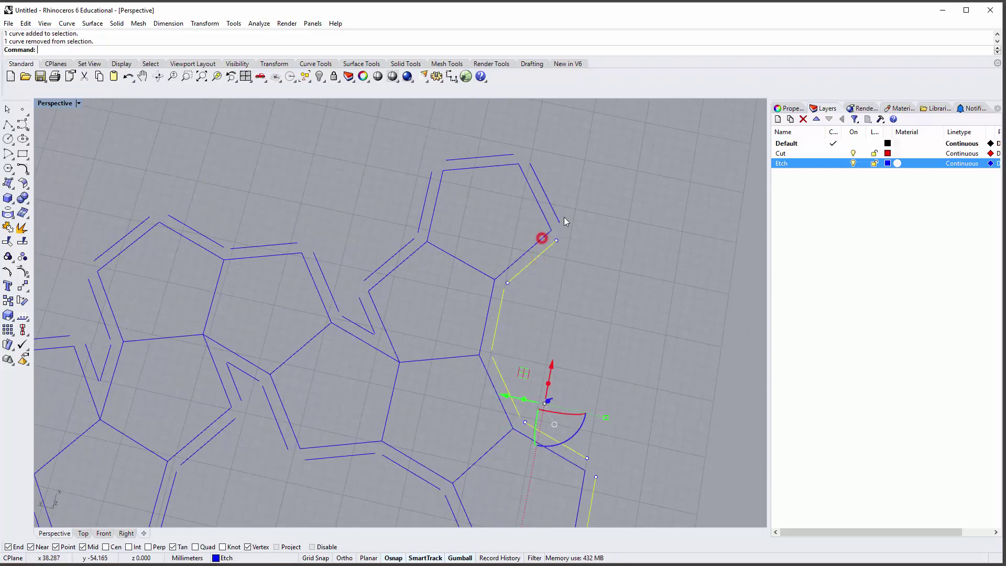
Step: Add the outer tab lines around the upper-right pentagon and along the net's upper edge to the selection
shift+right_drag(429, 193, 562, 234)
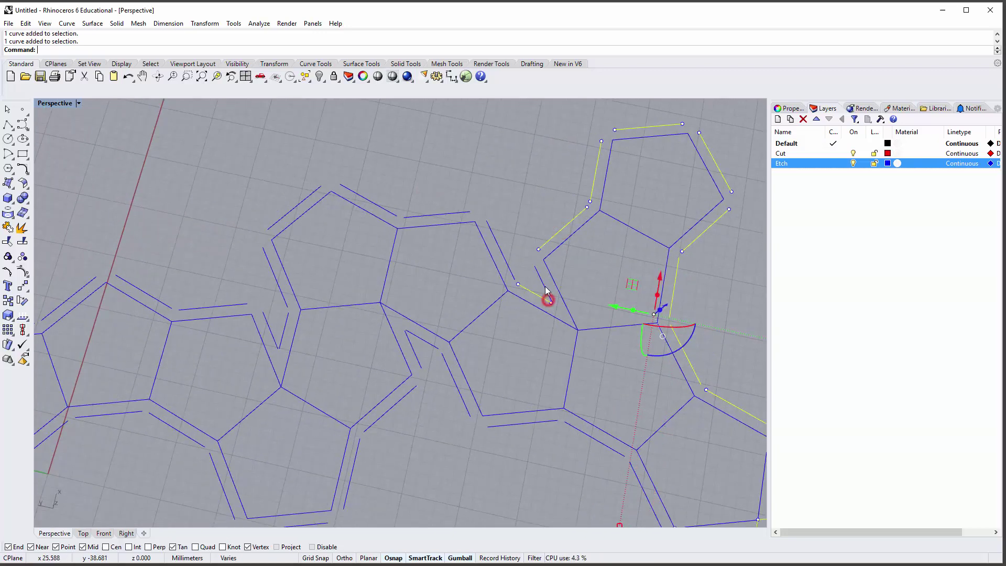
shift+right_drag(504, 260, 543, 202)
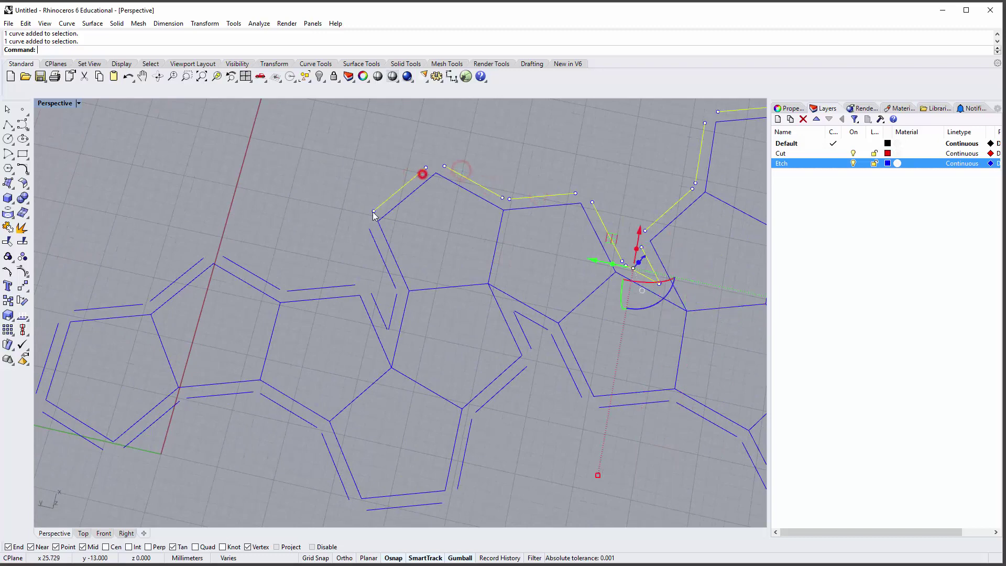
scroll(373, 212, down, 5)
shift+right_drag(289, 236, 387, 198)
scroll(259, 270, up, 3)
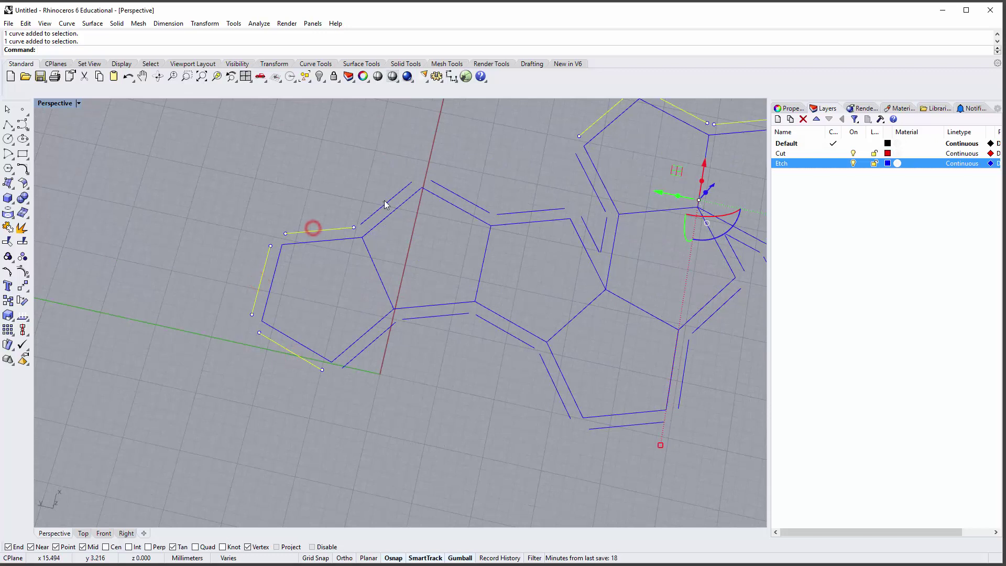
Step: Add the tab lines around the left-end pentagons, the lower pentagon and the adjacent notch to the selection
shift+click(459, 190)
shift+drag(428, 352, 396, 322)
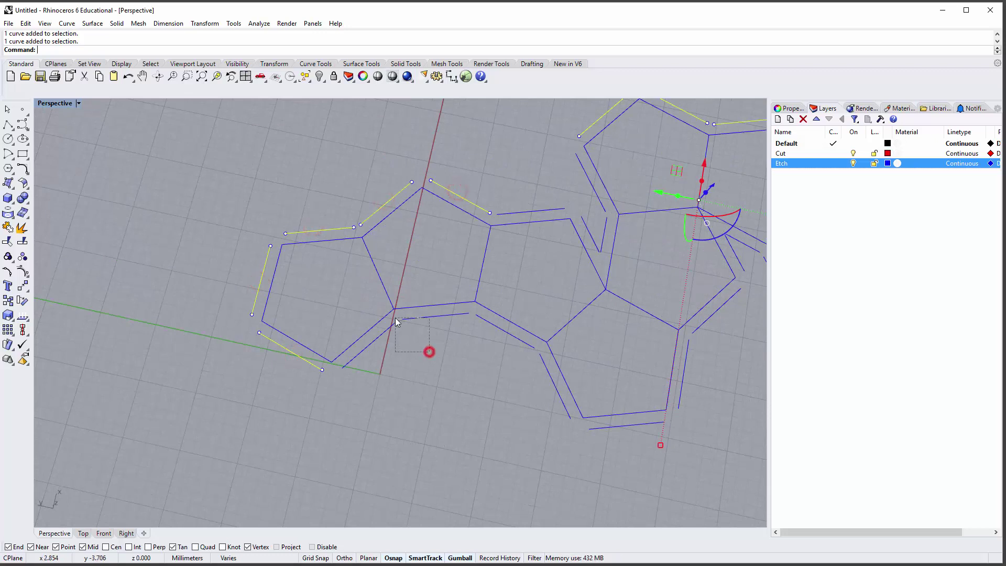
shift+click(515, 337)
shift+right_drag(533, 342, 396, 336)
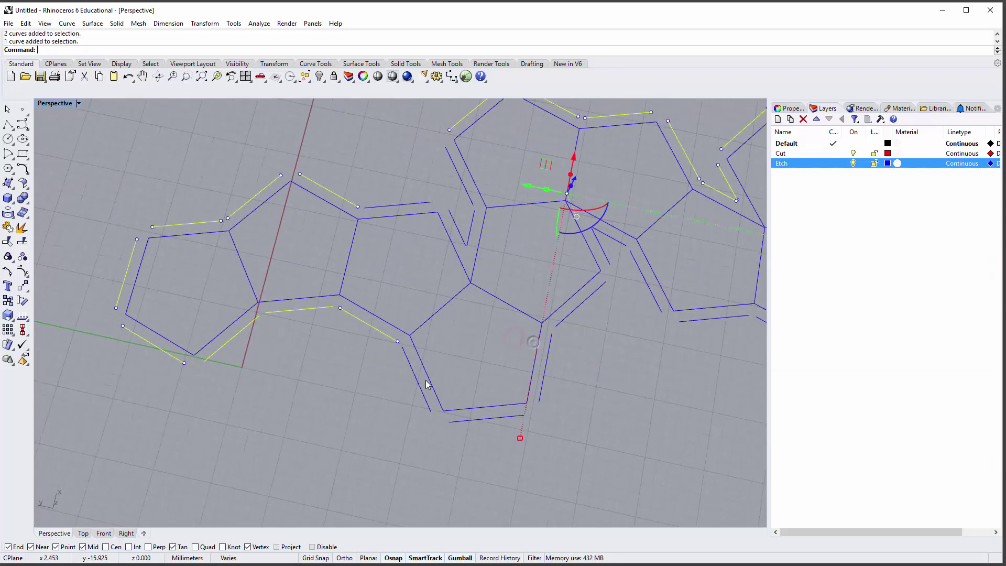
shift+click(512, 417)
shift+click(563, 317)
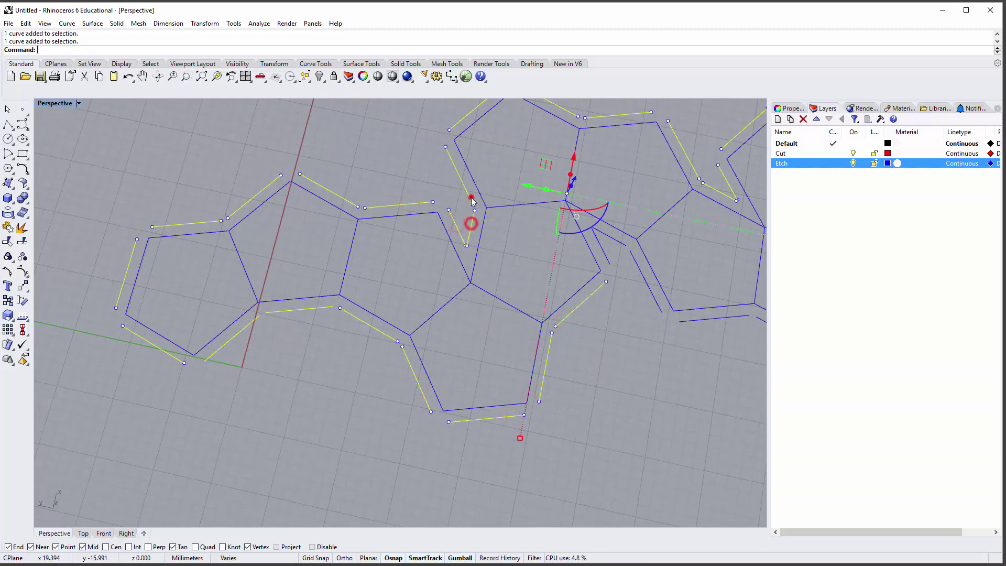
Step: Add the remaining tab lines along the net's lower edge, back to the lower-right end pentagon, to the selection
shift+right_drag(606, 263, 475, 276)
shift+click(436, 264)
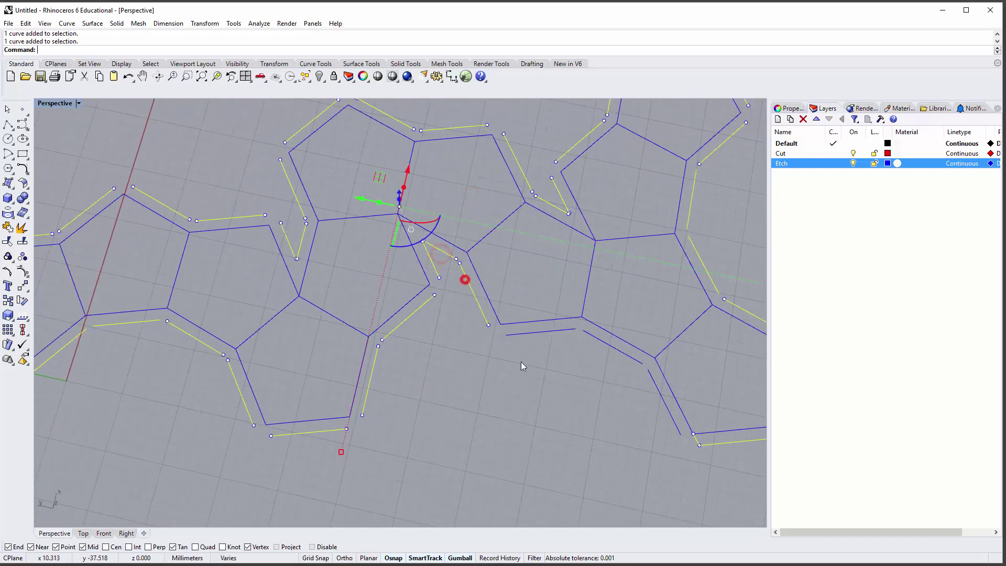
shift+click(604, 348)
right_drag(603, 345, 541, 343)
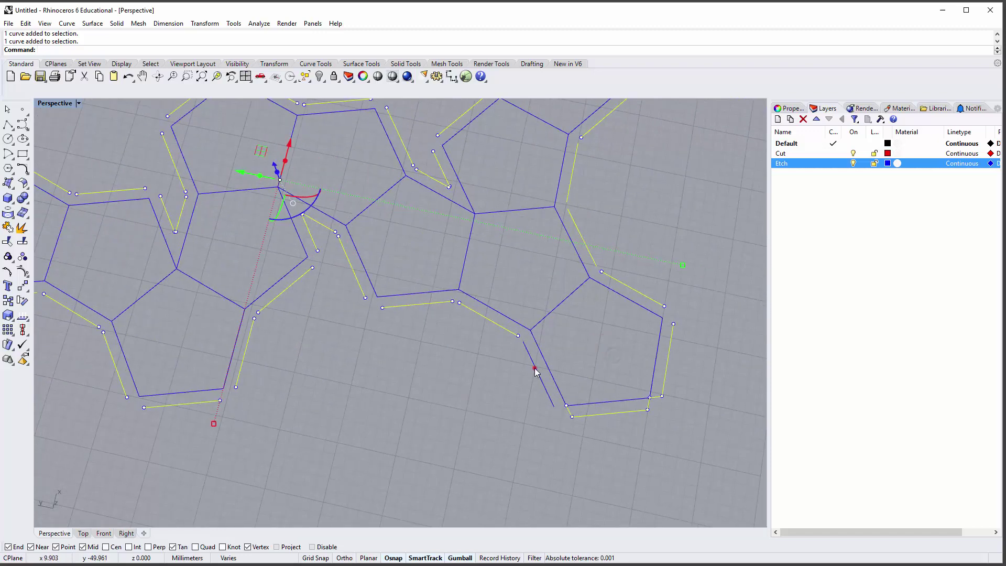
Step: Move the selected tab lines to the Cut layer and make Cut the current layer
right_click(811, 156)
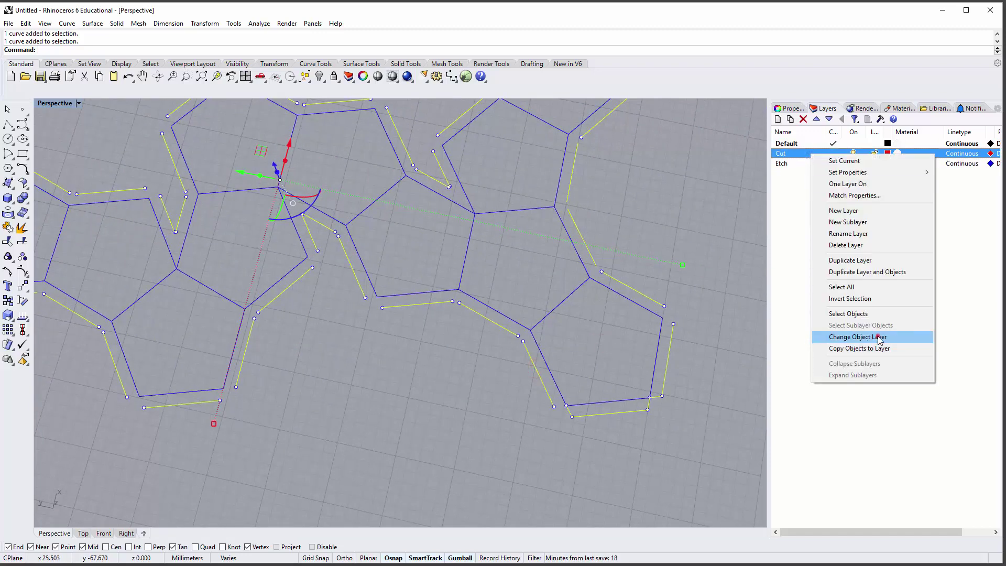
click(870, 334)
right_drag(687, 201, 641, 307)
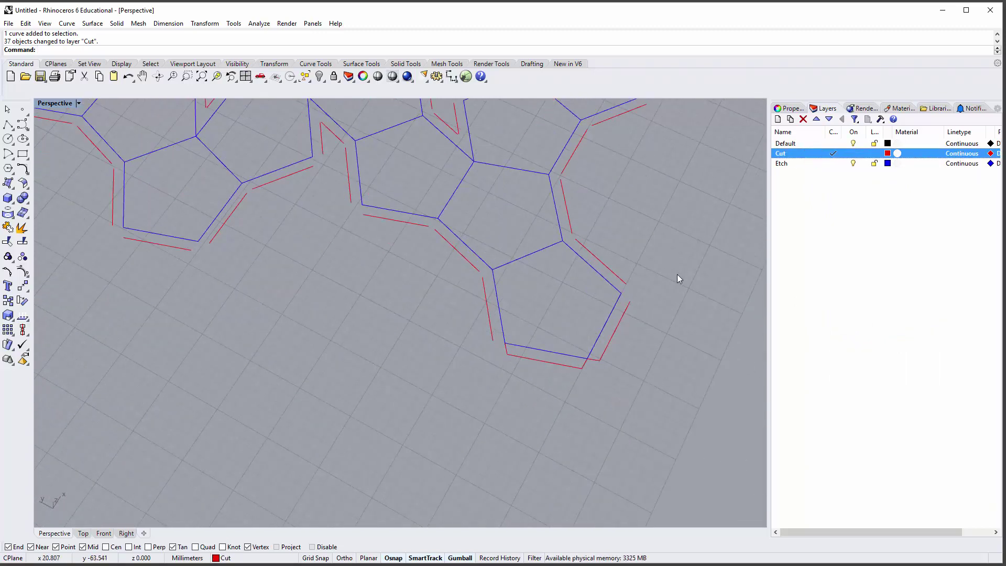
key(alt+space)
key(Escape)
text(lll)
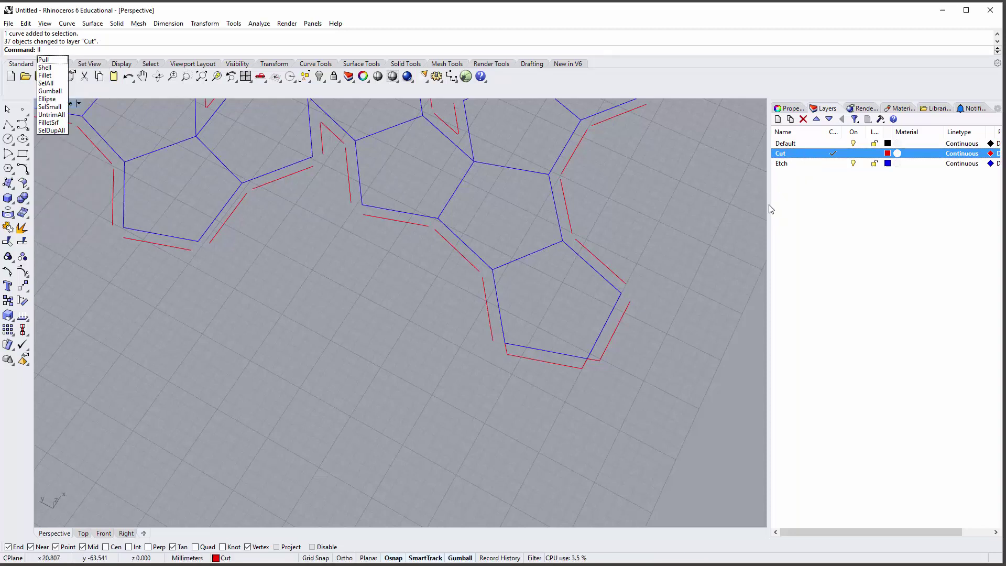
key(Return)
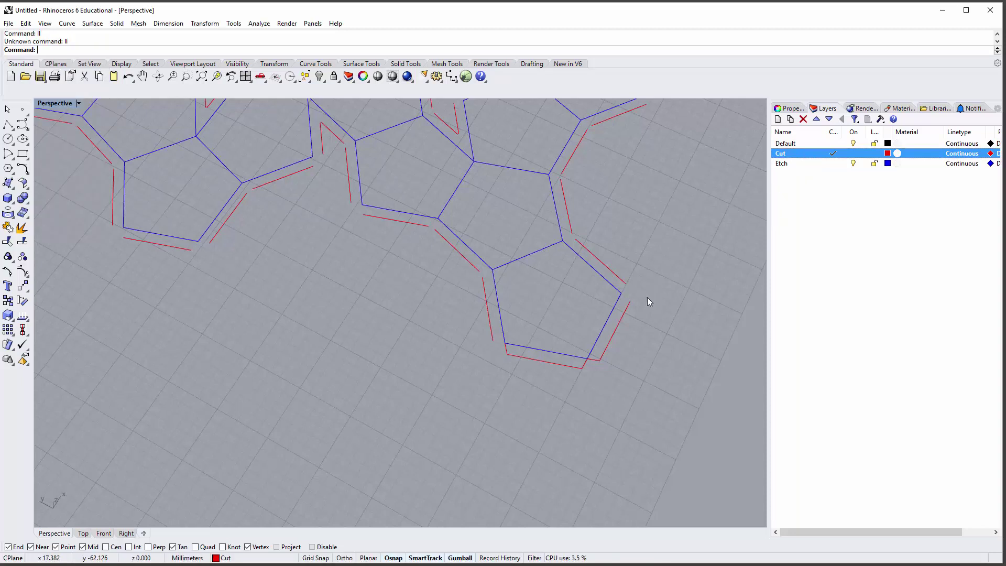
Step: Draw a polyline joining two neighbouring tab ends through the outer corner of the lower-right end pentagon
click(13, 126)
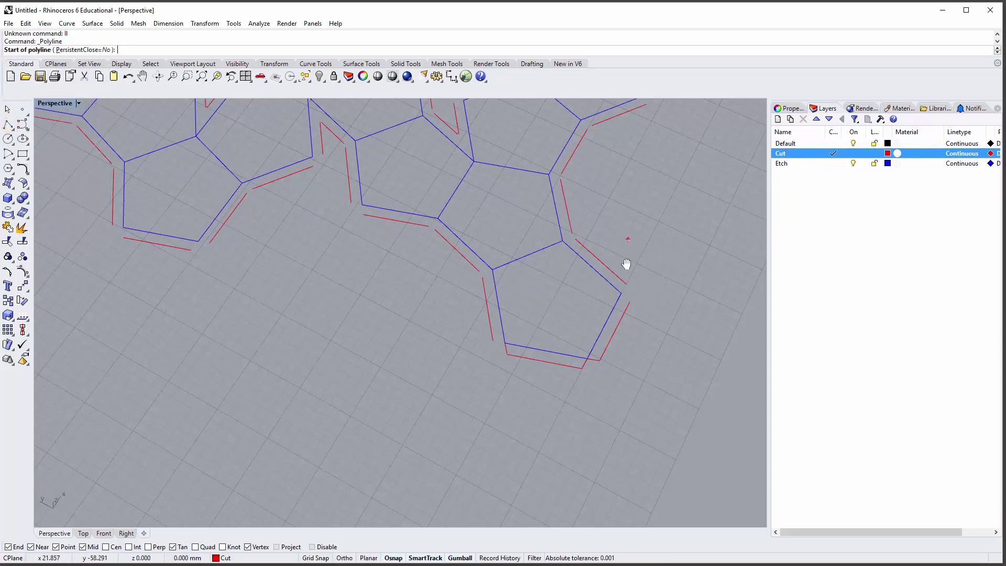
shift+right_drag(627, 265, 595, 322)
click(599, 359)
click(590, 351)
click(595, 343)
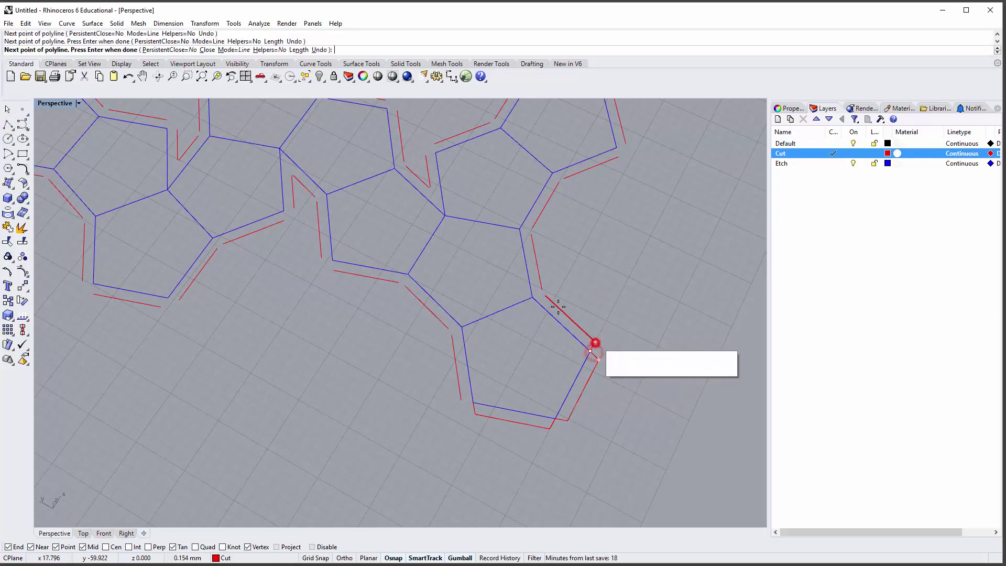
key(Return)
Step: Try to bridge the tab ends beside the end pentagon's inner vertex with a polyline, and undo it
key(Return)
click(545, 296)
click(539, 296)
click(541, 289)
key(Return)
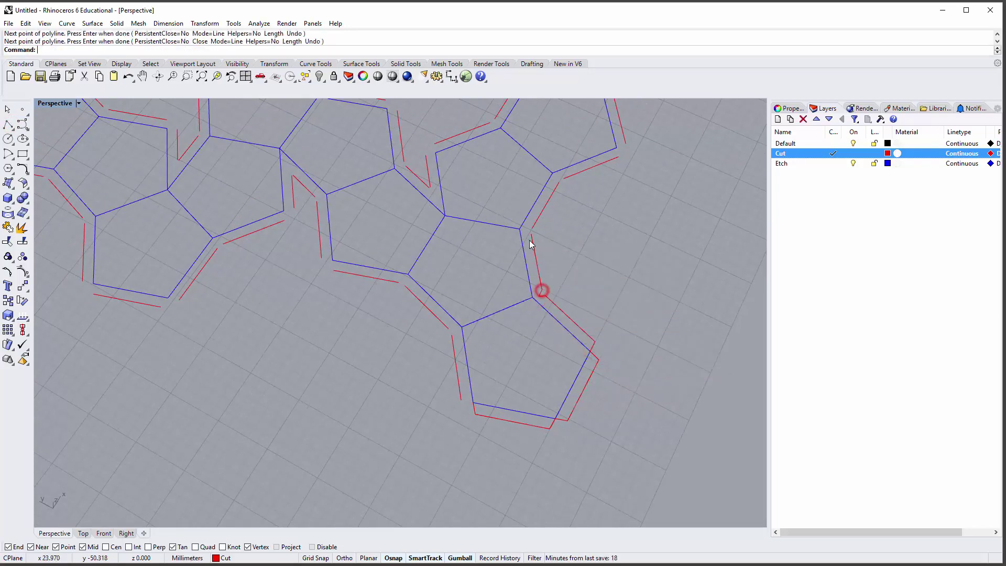
key(ctrl+z)
Step: Join the tab ends where the end pentagon meets its neighbour with a polyline through their shared vertex
key(Return)
click(546, 296)
click(533, 298)
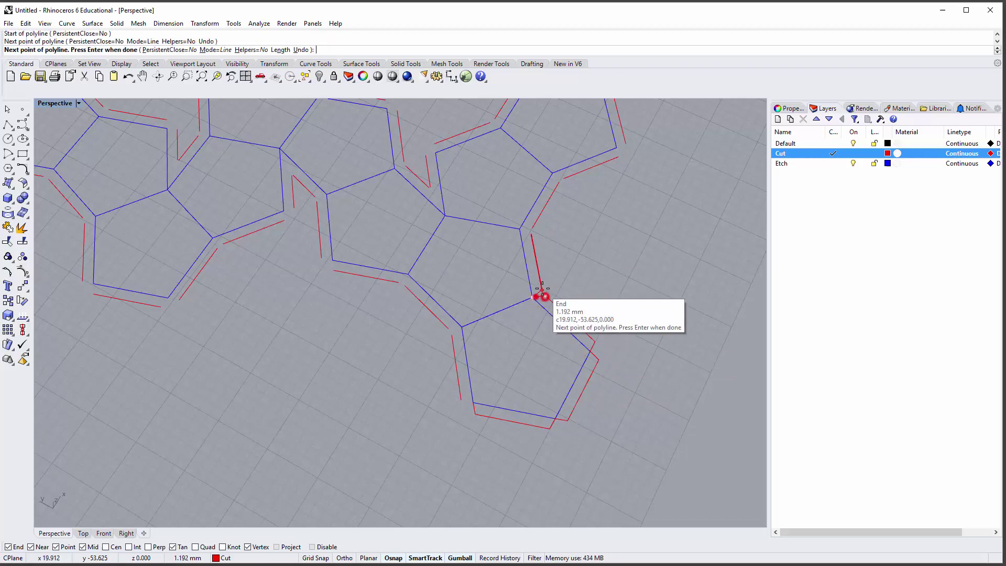
click(542, 290)
key(Return)
Step: Draw polylines joining the tab ends through the next shared vertex and the following outer corner of the upper-right pentagon
key(Return)
click(530, 235)
click(520, 230)
scroll(564, 292, up, 5)
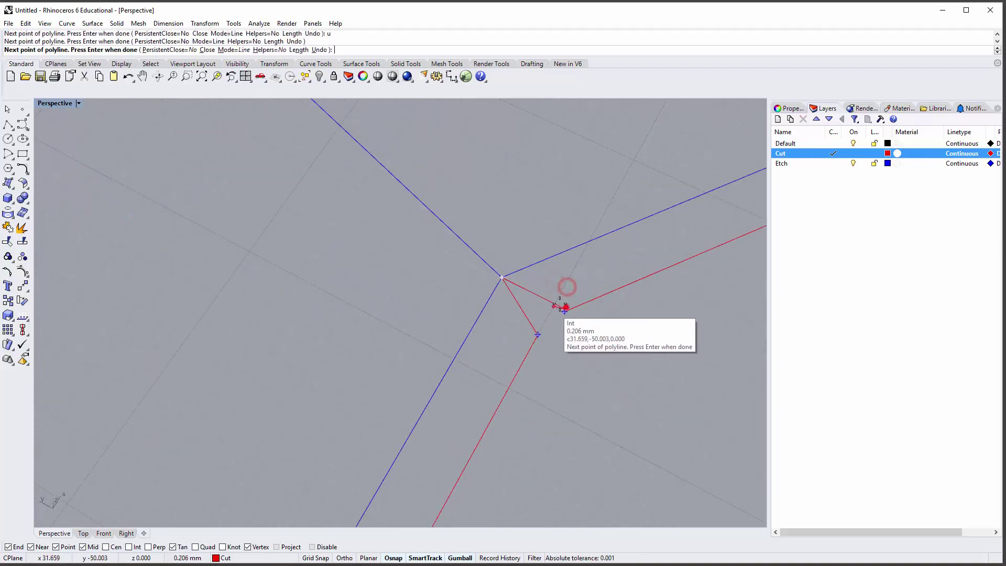
scroll(566, 304, down, 7)
click(601, 325)
click(601, 318)
click(606, 315)
scroll(552, 266, up, 8)
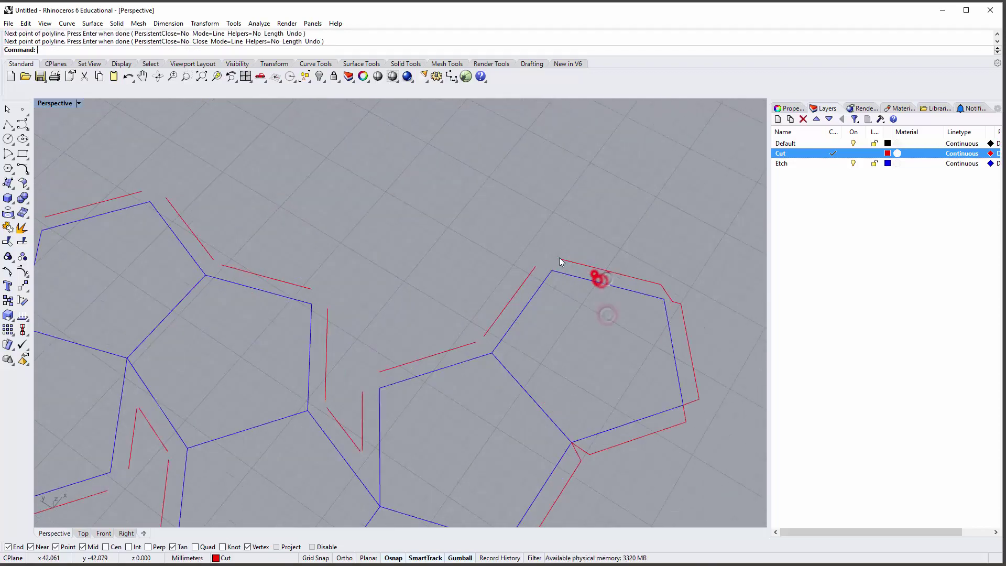
Step: Join the tab ends through the upper-right pentagon's far outer corner and the shared vertex after it
click(561, 259)
click(552, 270)
click(534, 267)
click(485, 336)
click(475, 344)
key(Return)
Step: Draw a polyline joining the tab ends through the pentagon's outer corner facing the deep notch
key(Return)
click(379, 370)
click(378, 390)
click(364, 394)
key(Return)
Step: Connect the two tab lines inside the deep notch with a polyline through the pentagon vertex at its base
key(Return)
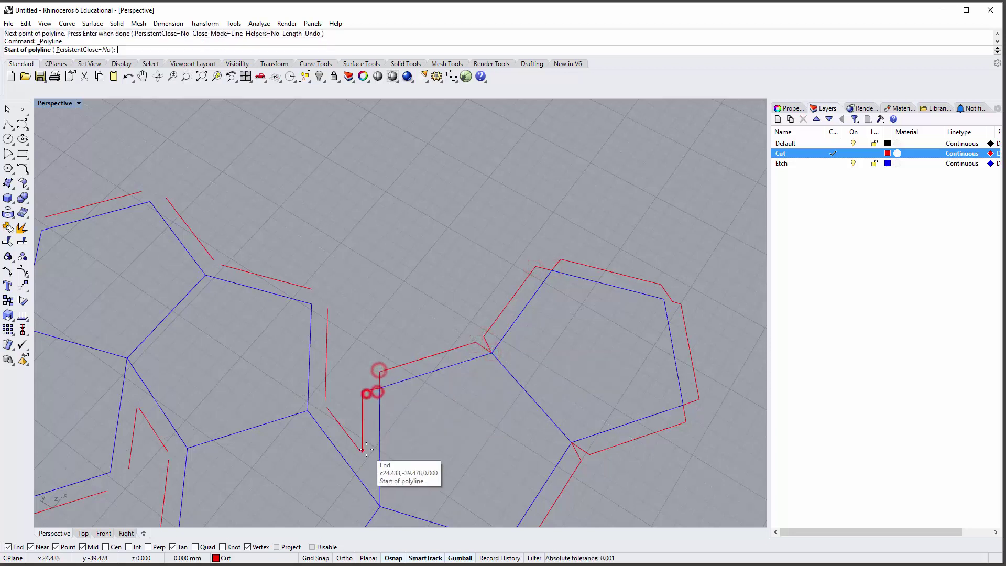
click(363, 450)
click(380, 512)
click(333, 413)
click(345, 409)
key(Return)
shift+right_drag(353, 351, 630, 288)
Step: Join the tab ends at the shared vertex beside the deep notch and restrict the object snaps to End
key(Return)
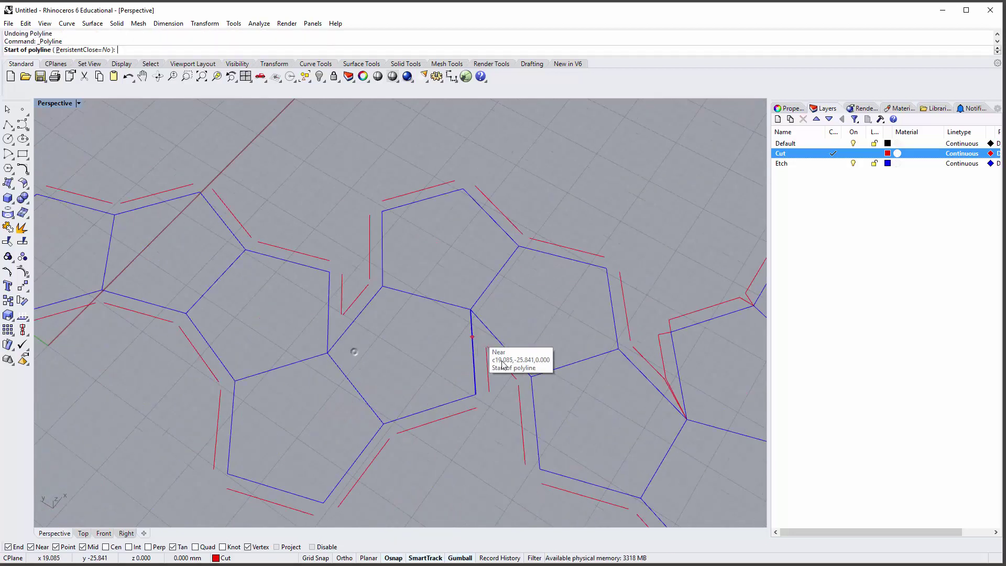
click(632, 338)
click(616, 347)
click(629, 346)
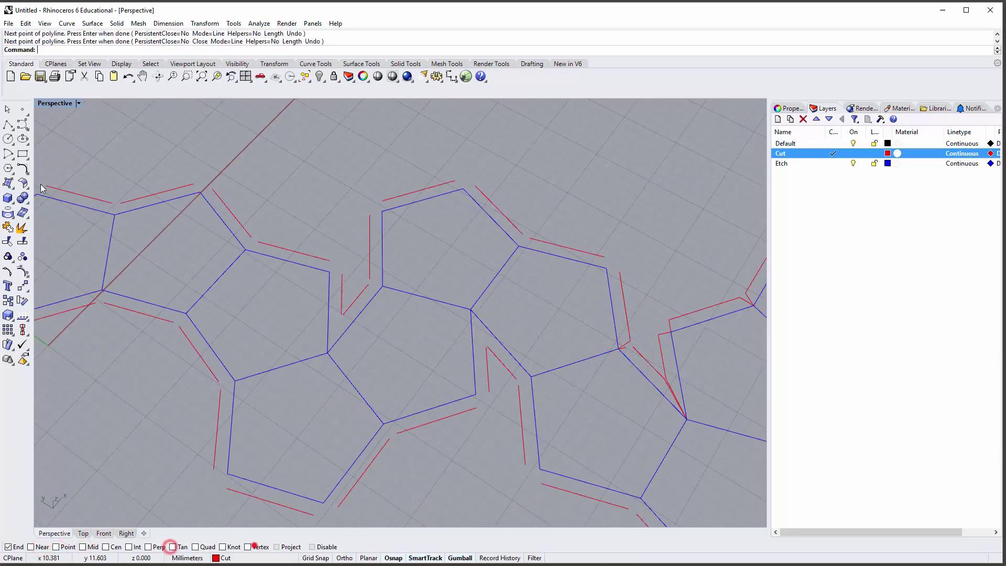
Step: Draw polylines joining the tab ends through the shared vertex and outer corners of the two middle pentagons on the upper edge
click(7, 125)
click(523, 232)
click(518, 246)
click(531, 239)
key(Return)
key(Return)
click(605, 257)
click(607, 268)
click(618, 271)
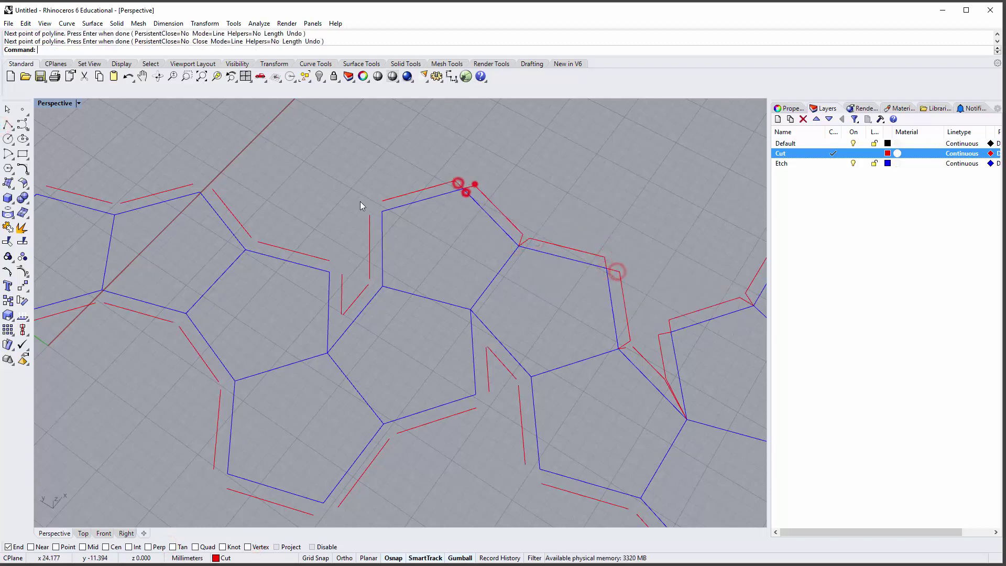
Step: Join the tab ends through the upper middle pentagon's outer corner facing the second notch
key(Return)
click(382, 202)
click(382, 210)
click(370, 214)
key(Return)
Step: Connect the tab ends across the second notch through its pentagon vertices and the next pentagon's outer corner
key(Return)
click(370, 276)
click(381, 285)
click(369, 285)
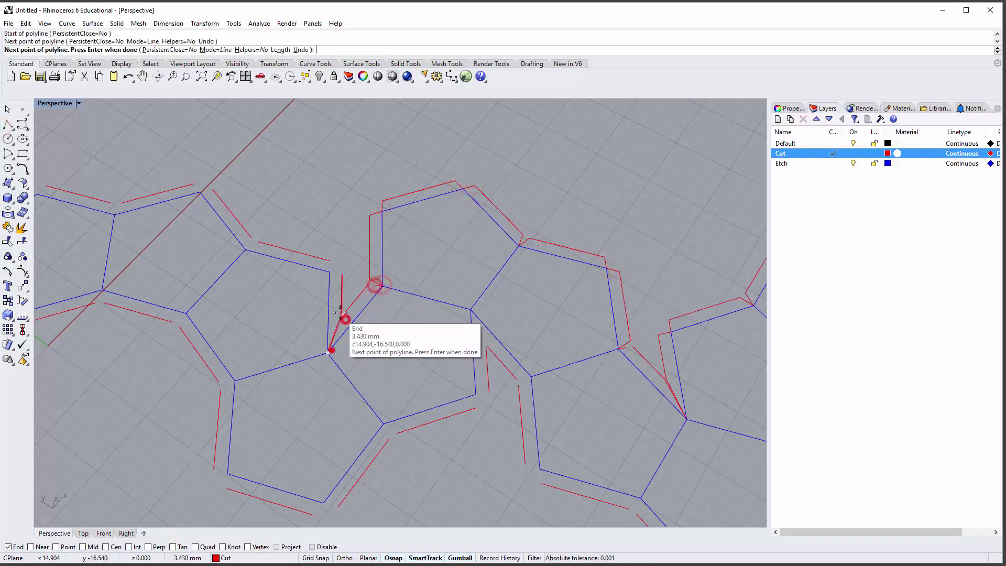
click(328, 258)
key(Return)
Step: Join the tab ends at the next shared vertex toward the net's left end with a polyline
key(Return)
shift+right_drag(259, 239, 643, 291)
click(642, 292)
click(632, 300)
click(635, 290)
key(Return)
Step: Draw a polyline joining the tab ends through the outer corner where the pentagon meets the red axis
key(Return)
click(586, 238)
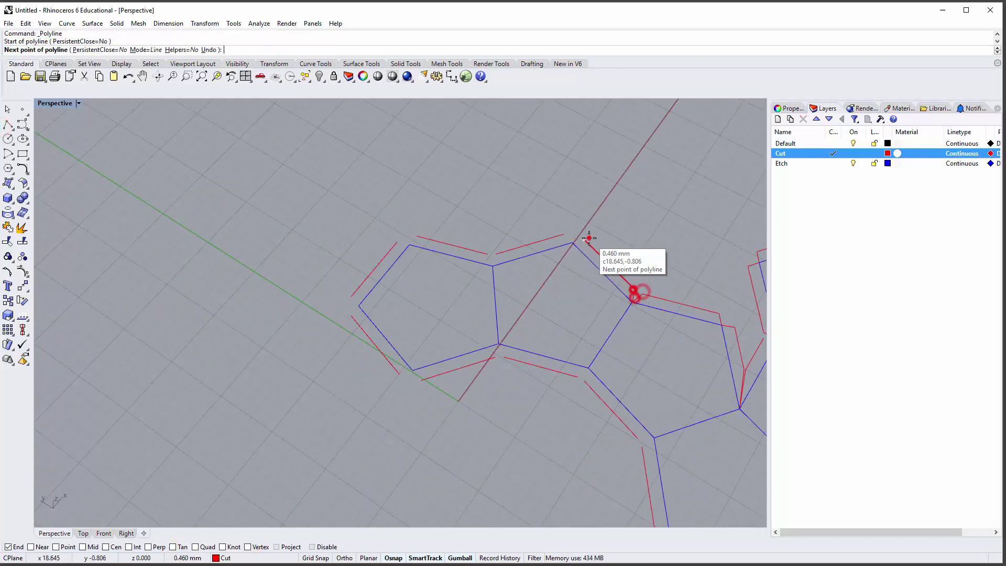
click(545, 242)
click(534, 238)
scroll(572, 235, down, 10)
key(Return)
Step: Join the tab ends above the left-end pentagon's shared vertex and move the polyline's middle point onto that vertex
key(Return)
click(513, 255)
click(514, 261)
click(504, 255)
key(Return)
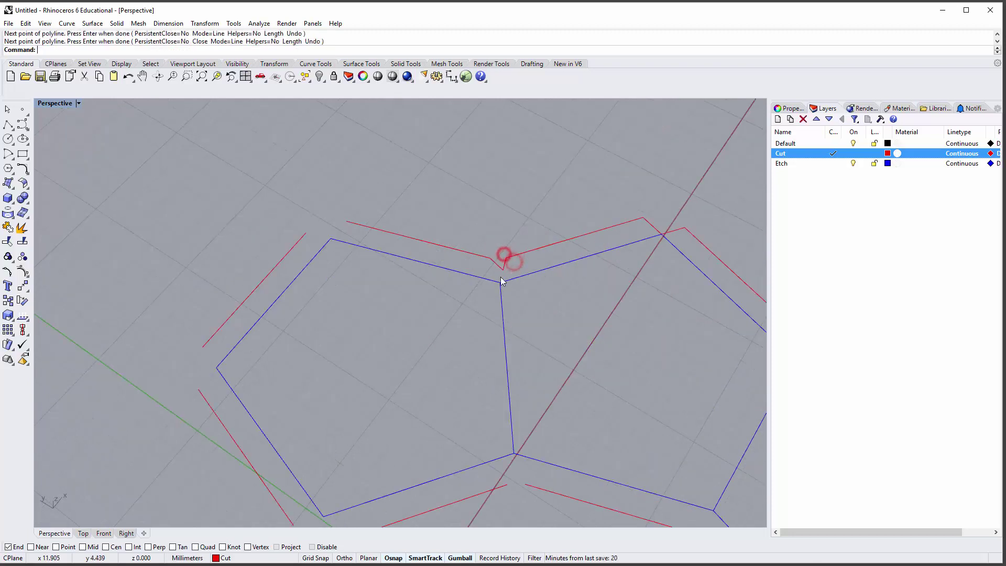
scroll(502, 271, up, 12)
drag(504, 267, 493, 322)
scroll(510, 268, down, 14)
click(480, 213)
Step: Draw polylines joining the tab ends through the upper and left outer corners of the left-end pentagon
click(7, 125)
click(349, 242)
click(374, 242)
click(387, 231)
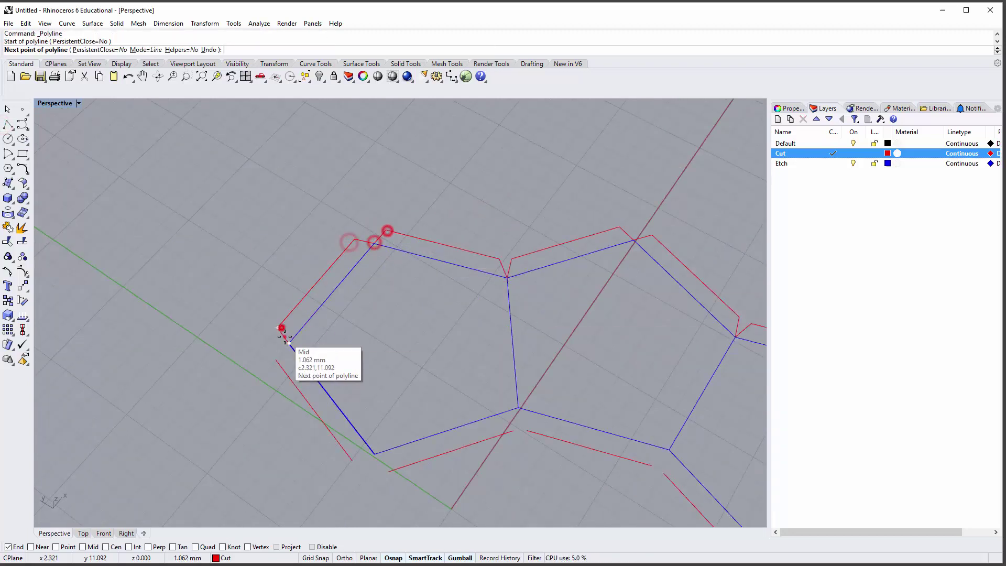
click(287, 344)
click(274, 359)
key(Return)
Step: Join the tab ends through the left-end pentagon's lower corner and through the vertex it shares with its neighbour
key(Return)
click(353, 461)
click(372, 456)
click(384, 472)
key(Return)
key(Return)
click(513, 428)
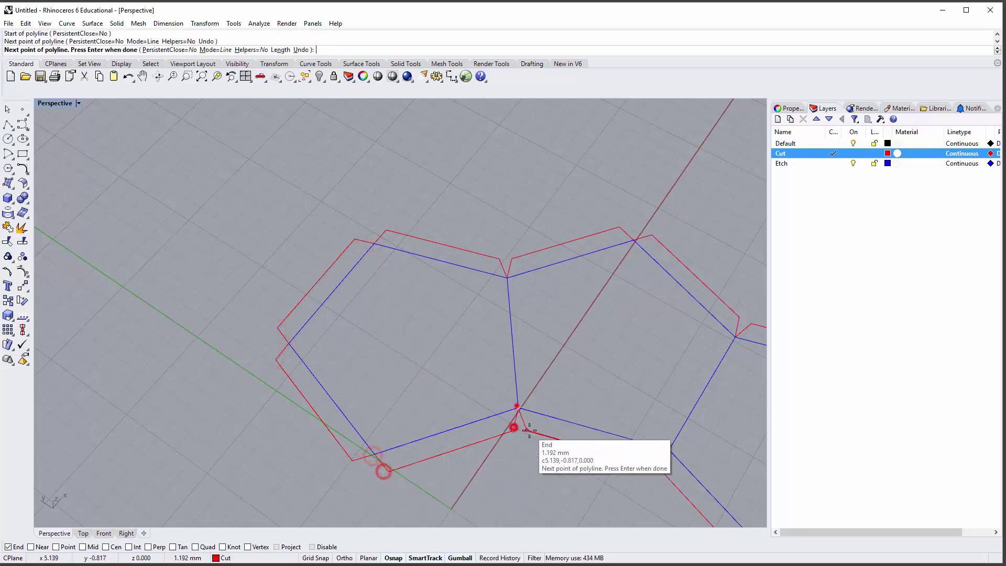
click(530, 430)
key(Return)
Step: Draw a polyline joining the tab ends through the next shared vertex along the net's lower edge
key(Return)
shift+right_drag(638, 404, 310, 134)
click(308, 185)
click(336, 171)
click(328, 191)
key(Return)
Step: Join the tab ends through the lower pentagon's first shared vertex and its left outer corner
key(Return)
click(402, 280)
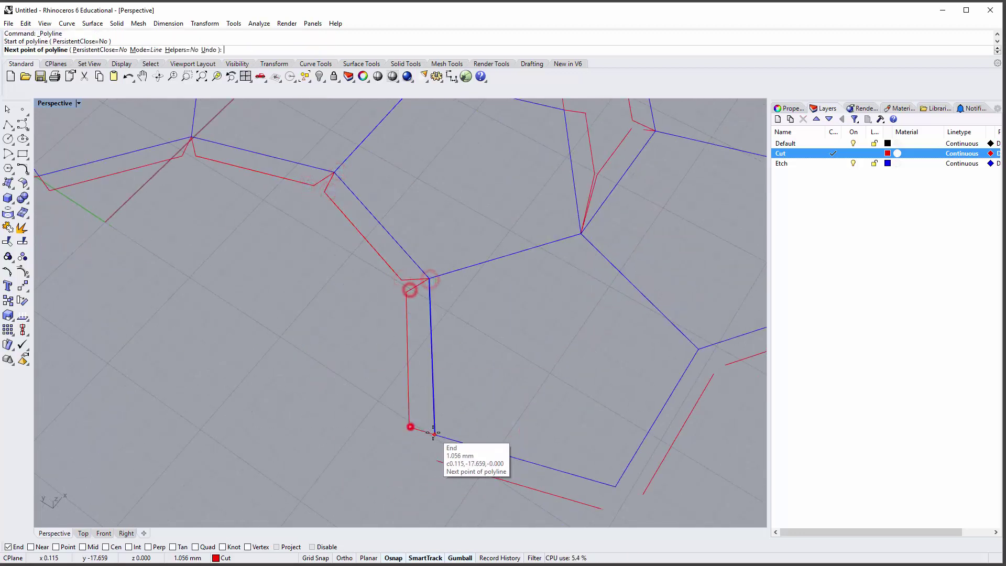
click(435, 433)
click(438, 455)
key(Return)
Step: Draw a polyline joining the tab ends through the lowest outer corner of the lower pentagon
shift+right_drag(664, 517, 433, 418)
key(Return)
click(355, 402)
click(369, 384)
click(400, 384)
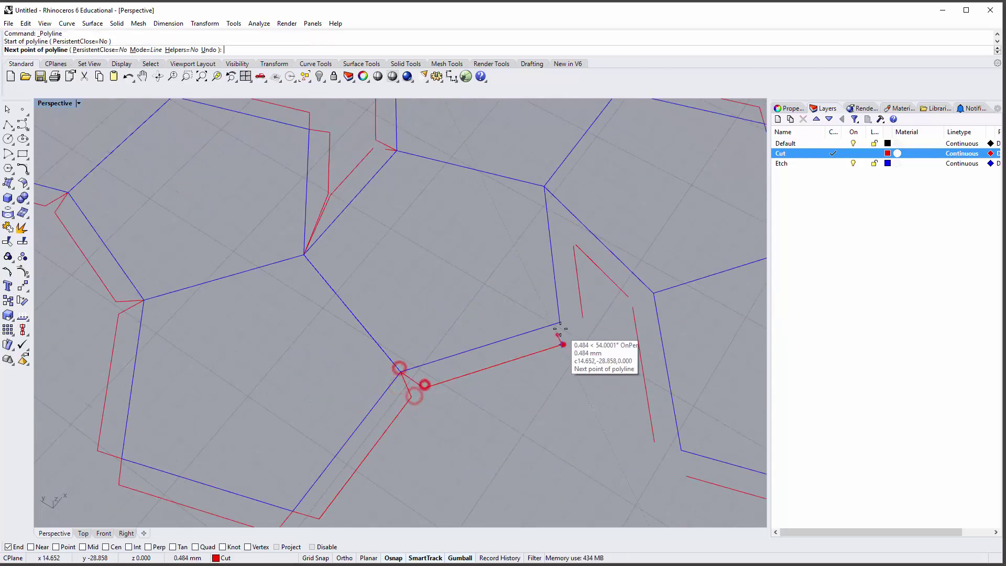
Step: Join the tab ends through the pentagon's outer corner and through the next shared vertex with polylines
click(560, 326)
click(582, 318)
key(Return)
key(Return)
click(574, 246)
click(543, 185)
click(577, 247)
key(Return)
Step: Draw polylines joining the tab ends through the following shared vertex and the neighbouring pentagon's outer corner
key(Return)
click(631, 295)
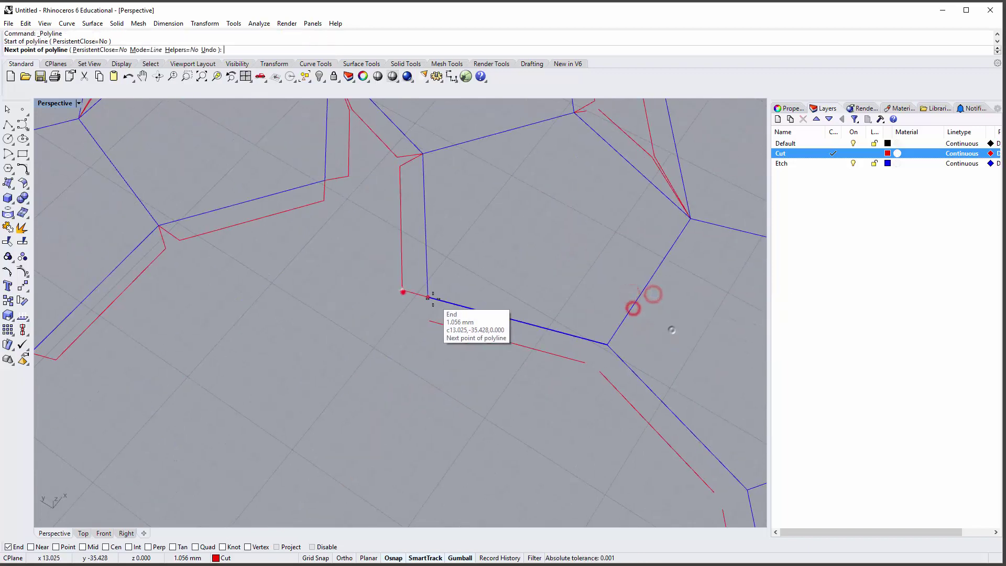
click(433, 299)
click(430, 319)
key(Return)
Step: Join the tab ends through the lowest pentagon's shared vertex and its last open outer corner
key(Return)
shift+right_drag(589, 373, 330, 275)
click(322, 268)
click(350, 252)
click(341, 273)
key(Return)
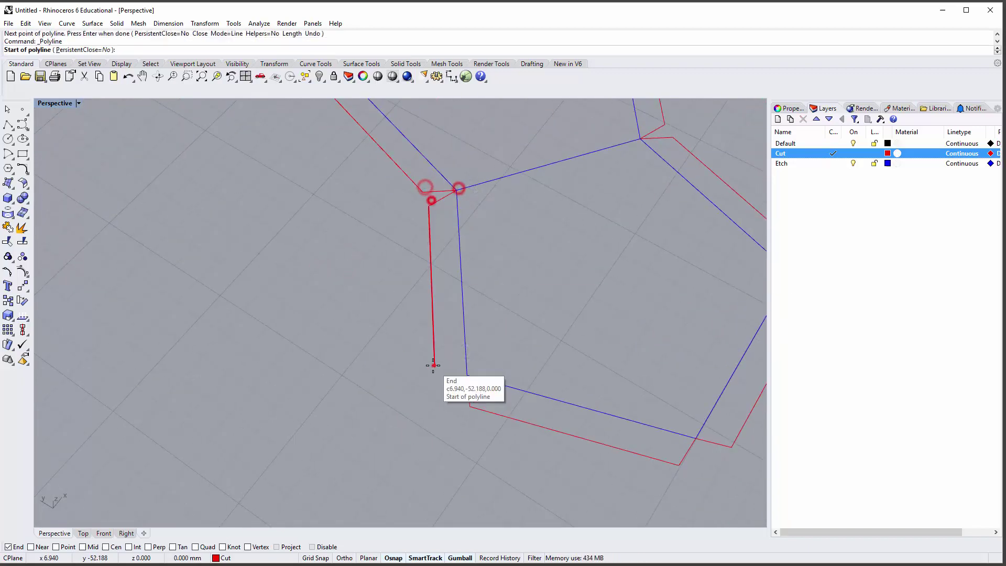
click(434, 365)
click(467, 375)
key(Return)
Step: Start a Join with the lowest pentagon's tab curves and add those up the net's side to the second shared vertex
scroll(383, 370, down, 14)
click(433, 390)
text(join)
key(Return)
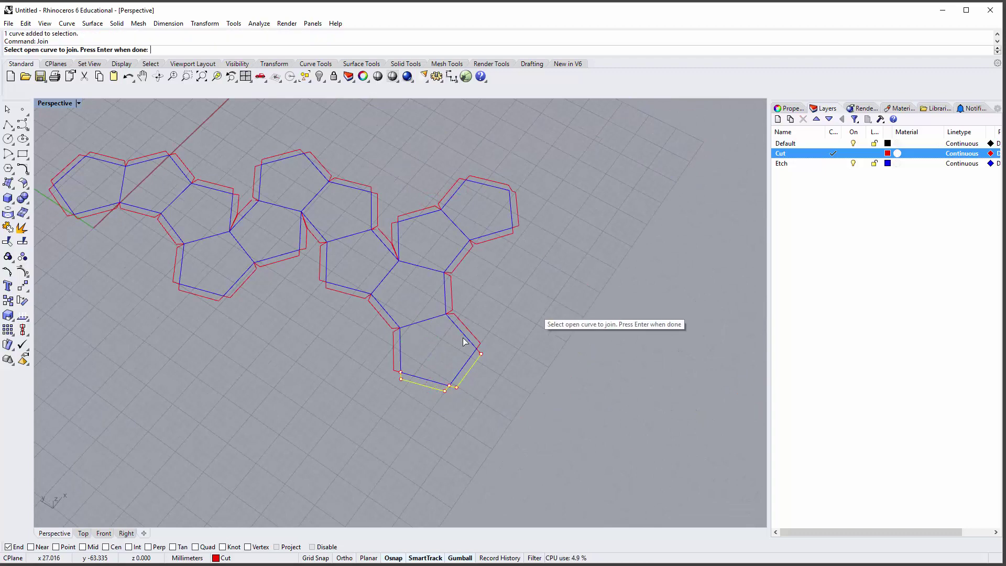
scroll(464, 342, up, 5)
click(588, 347)
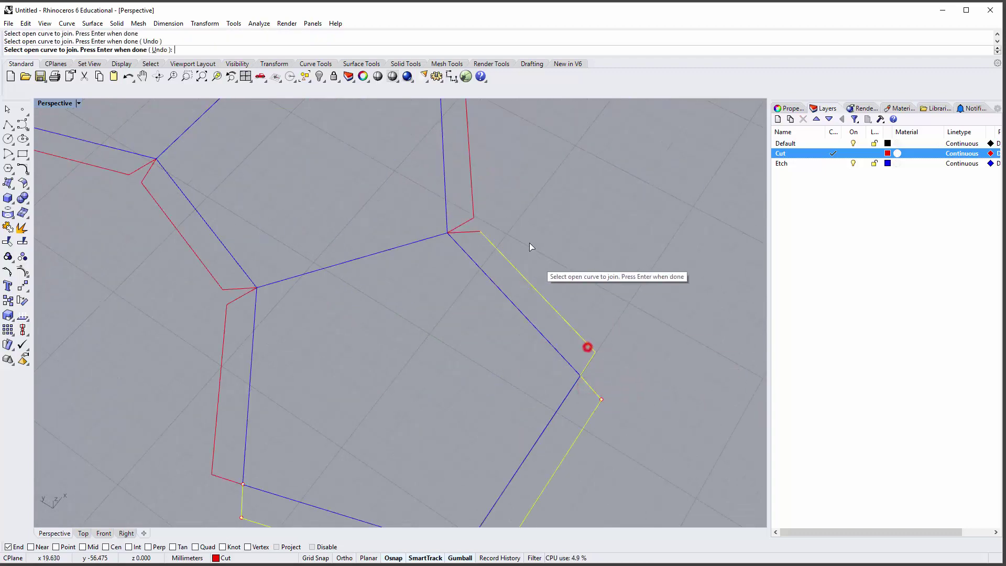
shift+right_drag(530, 246, 611, 411)
click(550, 399)
click(554, 371)
click(529, 247)
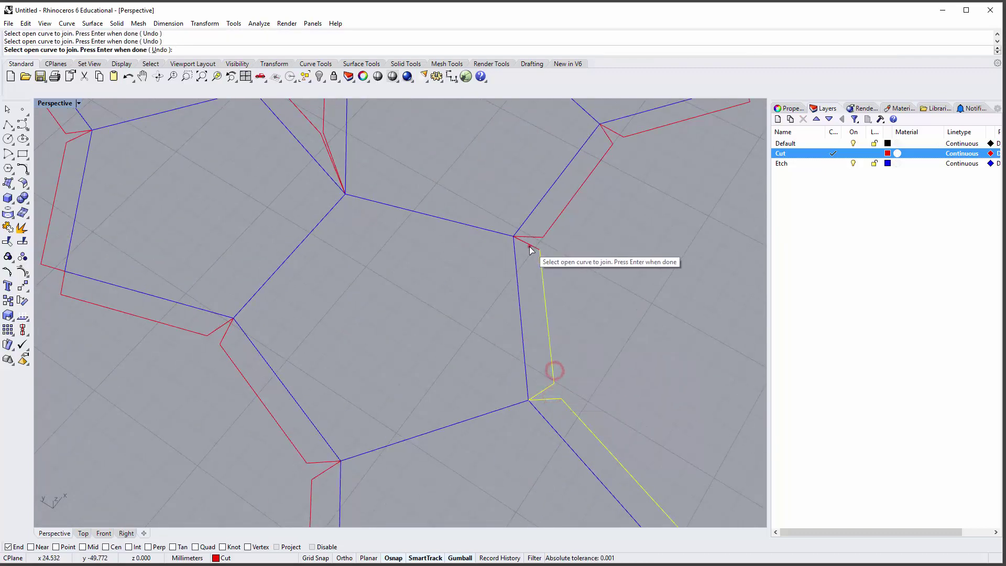
click(546, 232)
Step: Add the tab curves around the end pentagon of the side branch to the join
right_drag(633, 163, 498, 255)
scroll(492, 252, down, 5)
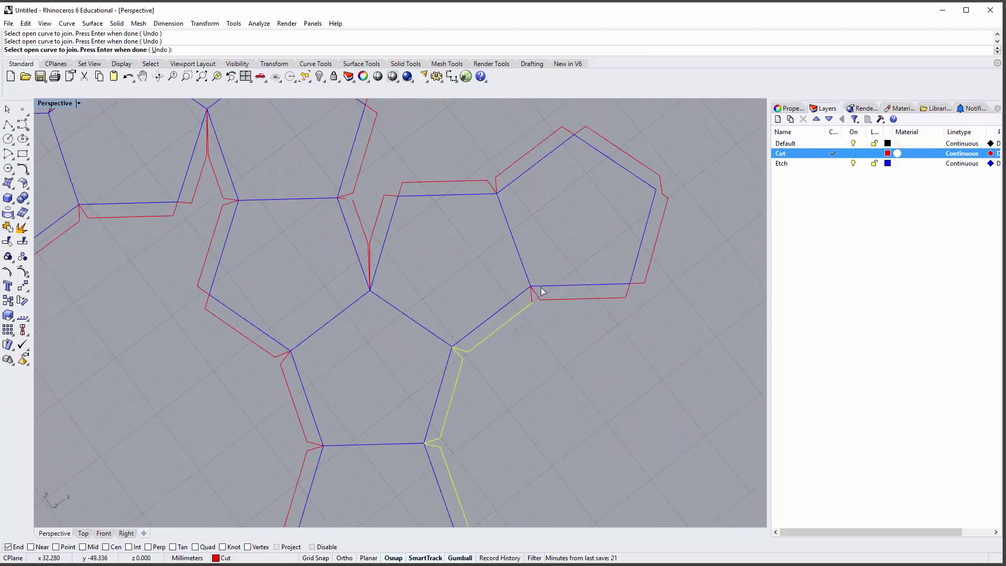
scroll(541, 292, up, 3)
click(695, 295)
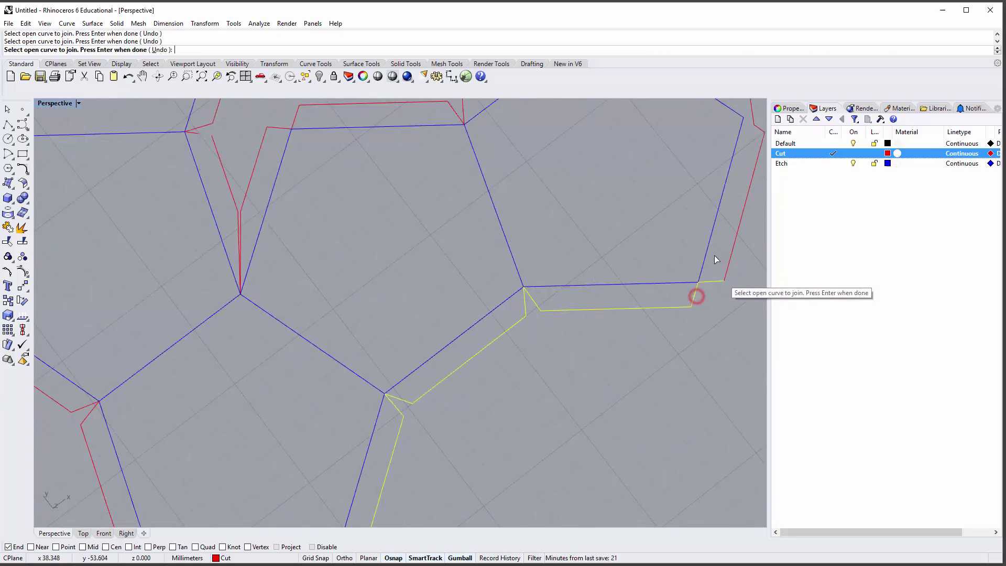
shift+right_drag(702, 260, 622, 347)
click(680, 232)
click(675, 212)
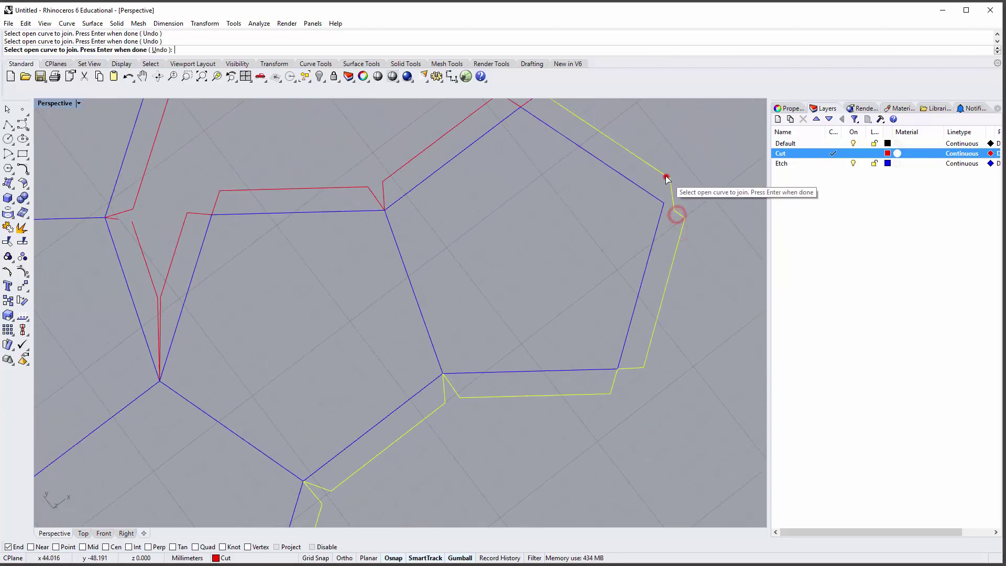
shift+right_drag(667, 178, 724, 270)
click(559, 148)
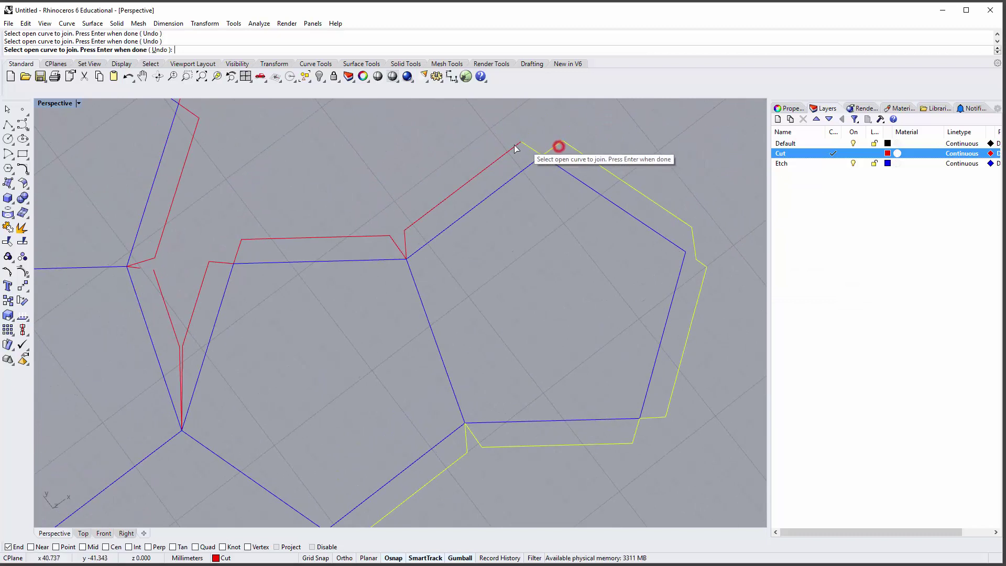
click(514, 148)
Step: Add the tab curves from the end pentagon into the narrow notch and complete the join
click(408, 241)
click(353, 238)
mouse_move(354, 238)
shift+right_down()
mouse_move(397, 218)
mouse_move(456, 220)
shift+right_up()
click(455, 237)
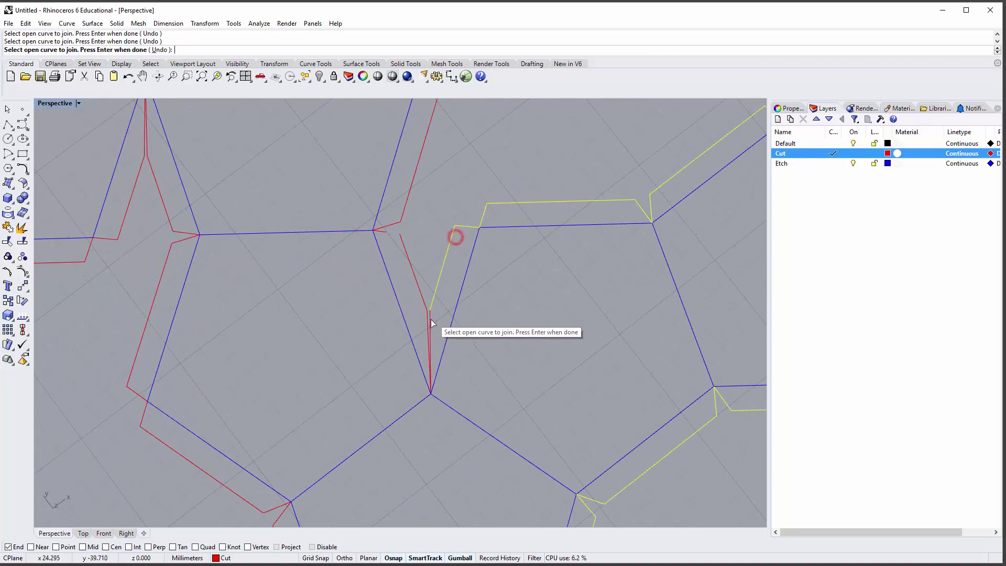
click(431, 316)
click(420, 292)
scroll(399, 246, up, 5)
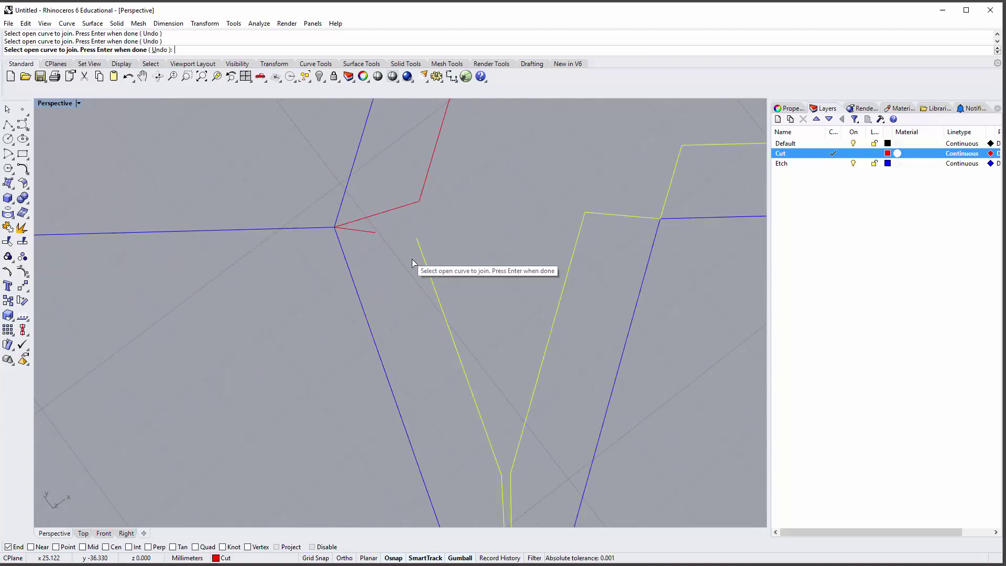
key(Return)
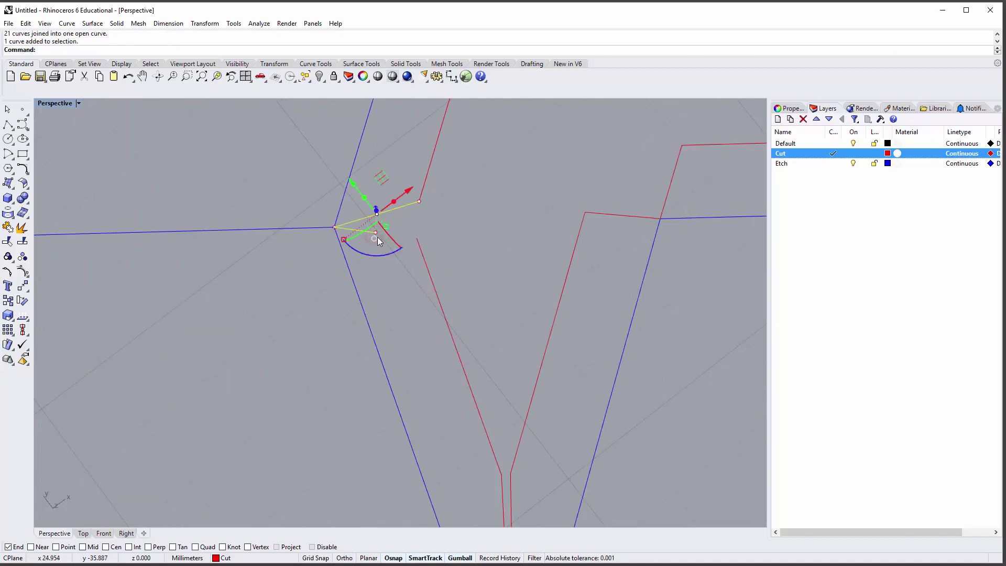
Step: Move the loose end of the connecting polyline beside the notch onto the end of the joined outline
click(375, 233)
drag(375, 232, 417, 239)
click(441, 228)
scroll(329, 239, down, 10)
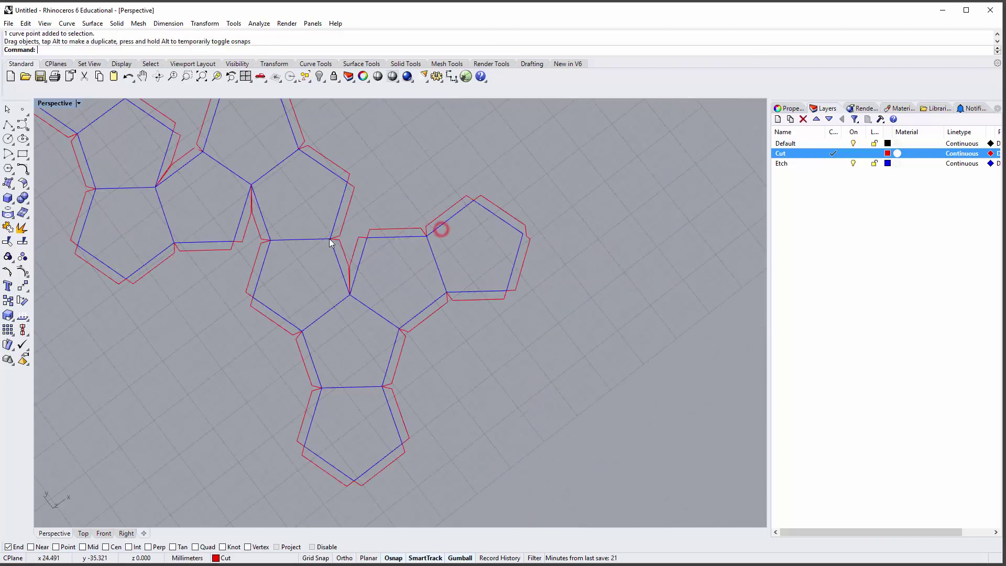
Step: Move the stray outline point at the branch end pentagon's outer corner onto the fold-line corner
scroll(367, 239, down, 3)
scroll(325, 278, up, 15)
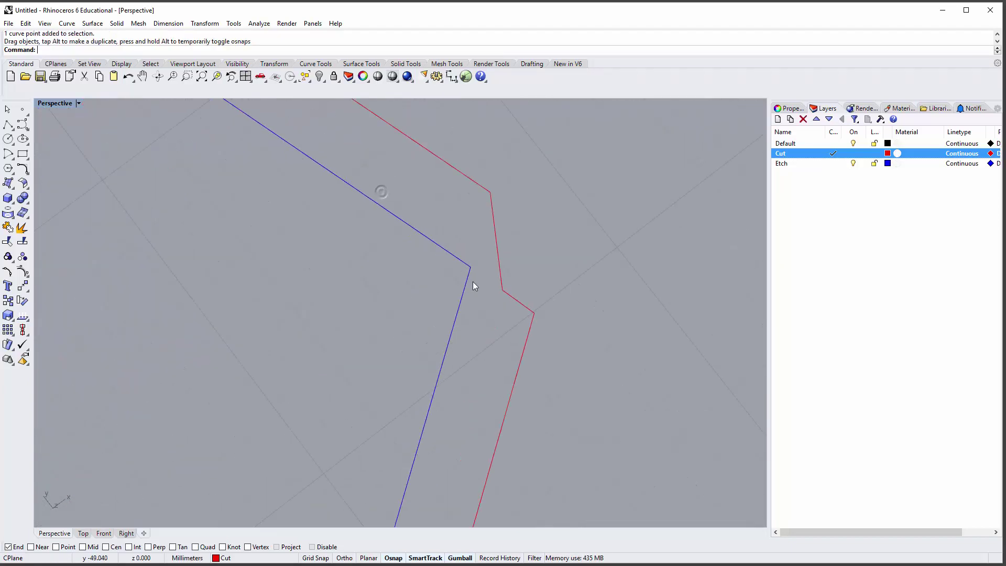
click(502, 283)
drag(502, 290, 471, 267)
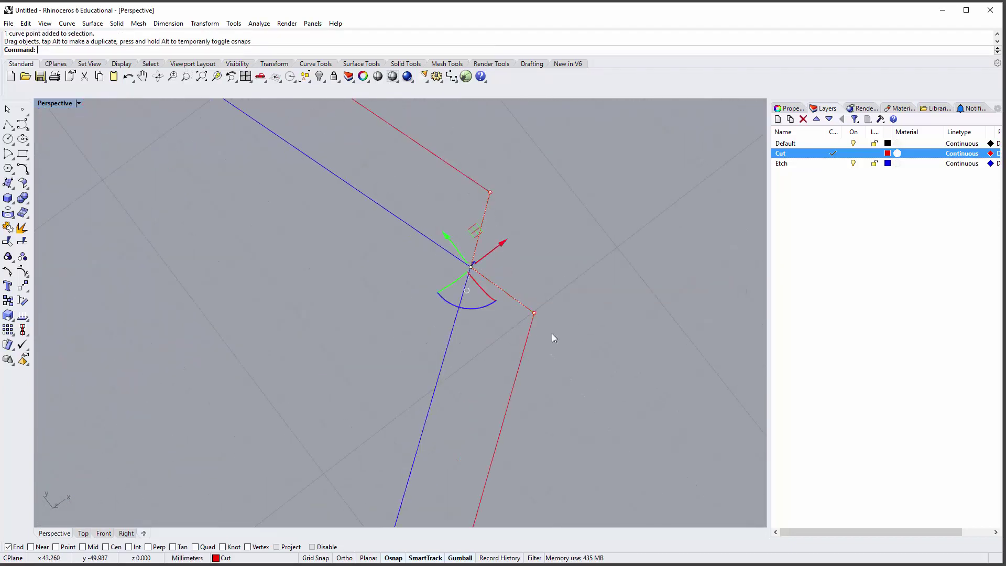
scroll(552, 336, down, 5)
Step: Start a Join from the outline and add the tab curves along the pentagon beyond the notch
click(488, 321)
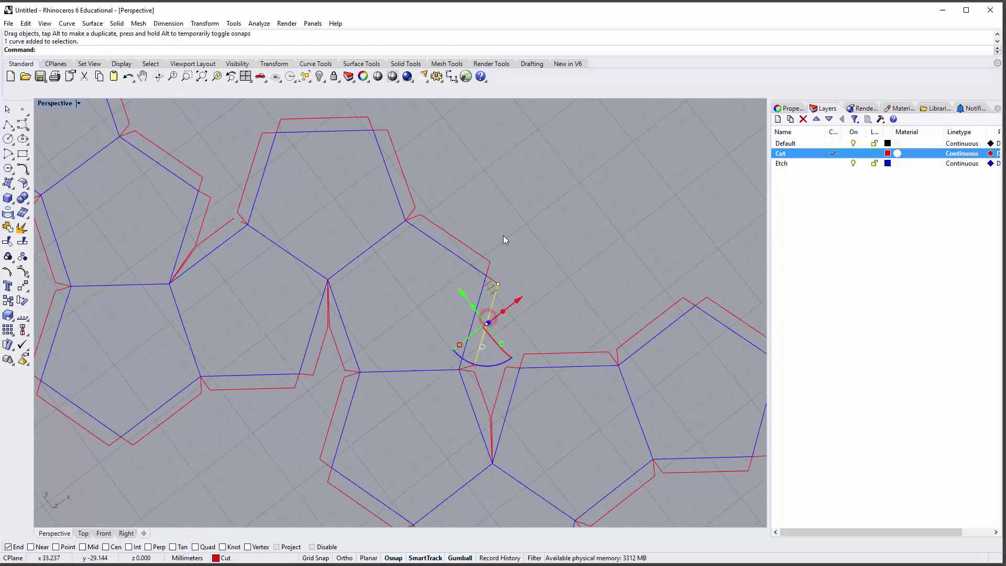
click(481, 401)
key(ctrl+j)
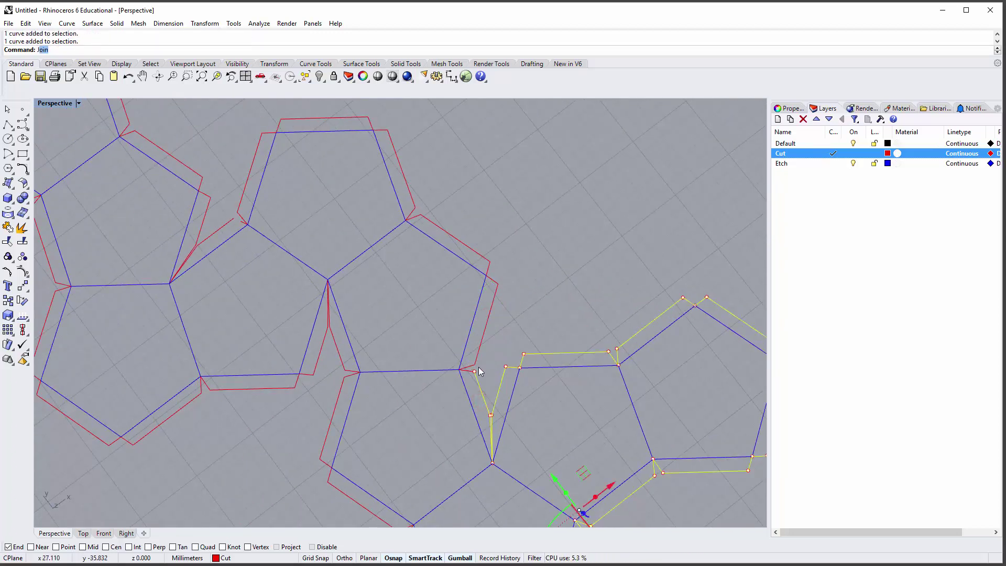
click(479, 347)
click(490, 276)
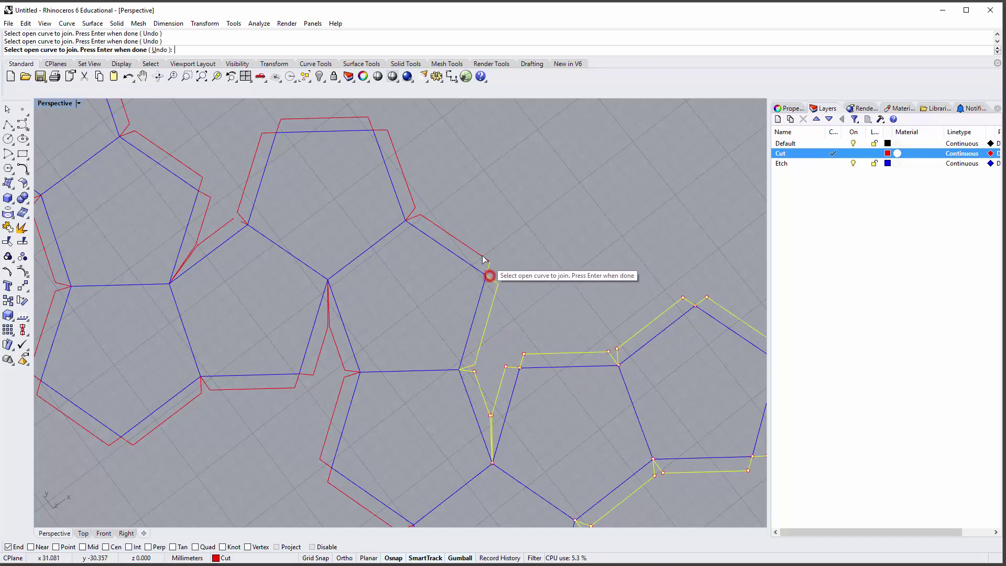
click(482, 255)
click(418, 217)
click(415, 203)
Step: Add the tab curves around the upper middle pentagon to the join
right_drag(402, 149, 399, 225)
click(382, 230)
click(339, 217)
click(270, 223)
click(251, 241)
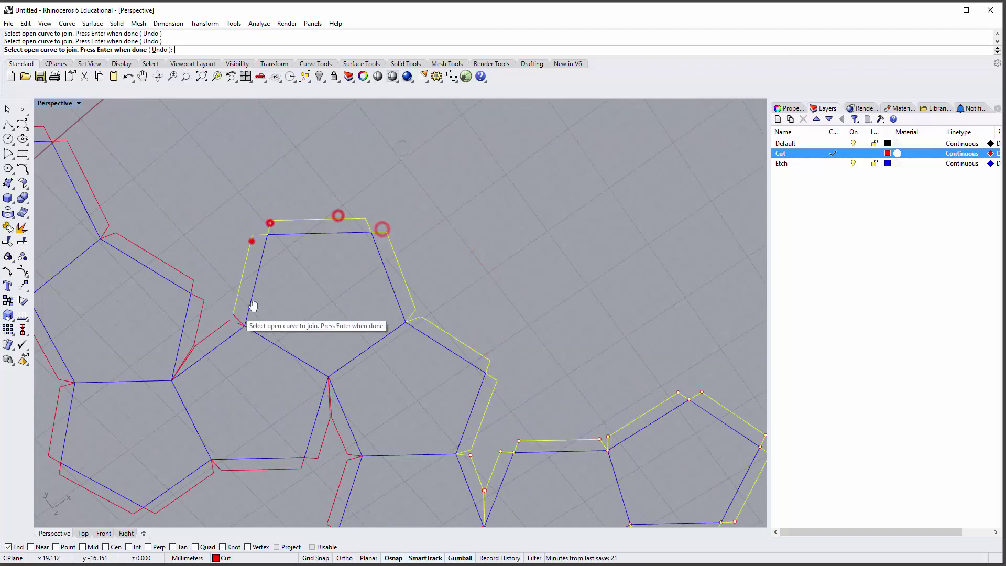
Step: Add the tab curves running through the next narrow notch to the join
click(447, 241)
drag(446, 253, 418, 241)
click(413, 209)
click(446, 254)
click(408, 249)
click(288, 344)
click(288, 319)
scroll(420, 325, down, 8)
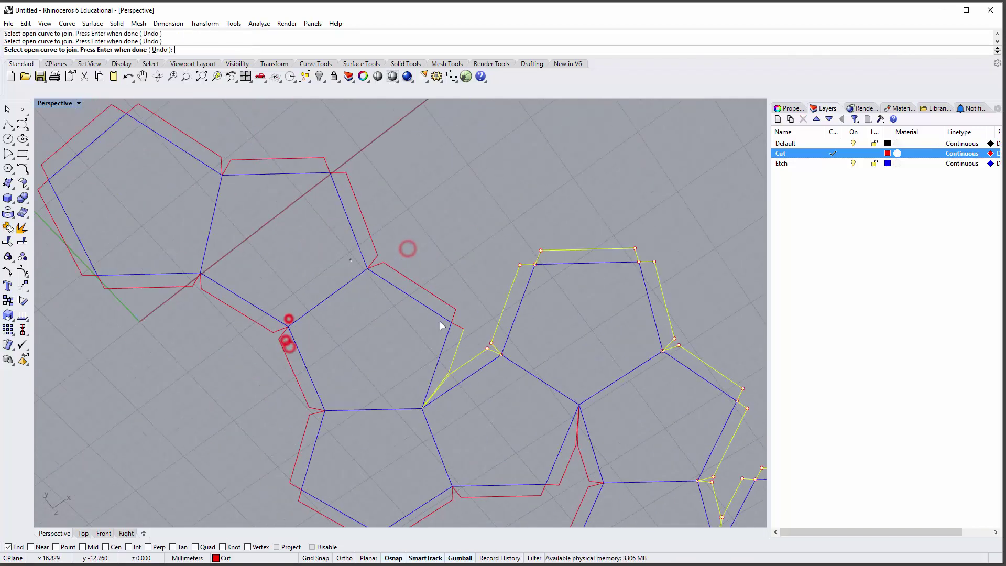
Step: Add the tab curves along the net's upper edge and around the far end pentagon to the join
click(452, 304)
click(380, 262)
click(310, 155)
shift+right_drag(186, 142, 373, 171)
click(303, 140)
click(239, 201)
click(234, 225)
click(273, 303)
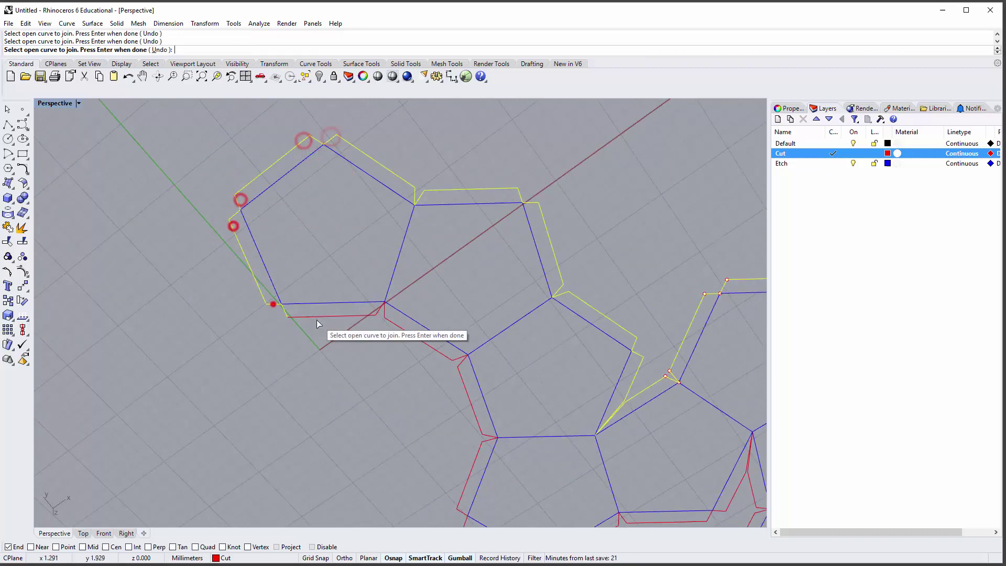
Step: Add the tab curves along the lower edge from the far end pentagon past the next pentagons to the join
click(316, 319)
click(380, 307)
click(407, 332)
click(459, 359)
click(463, 375)
click(526, 449)
click(548, 447)
click(607, 406)
click(629, 407)
Step: Add the remaining tab curves back to the lowest pentagon and complete the closed cut outline
right_drag(689, 388, 603, 362)
shift+right_drag(679, 379, 571, 210)
shift+right_drag(677, 345, 574, 167)
click(462, 170)
click(457, 184)
click(454, 221)
click(440, 226)
click(375, 279)
click(368, 301)
shift+right_drag(401, 378, 426, 206)
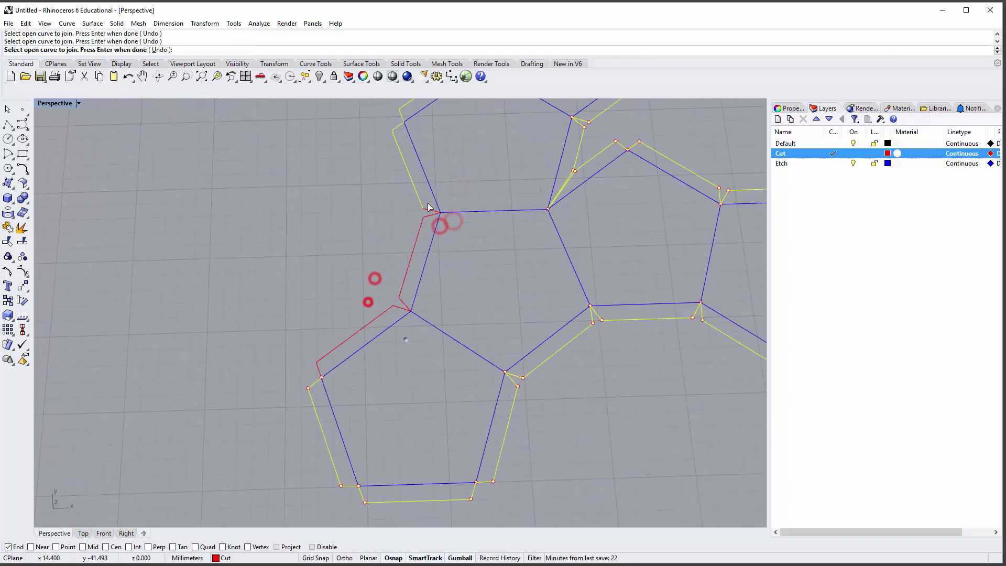
click(429, 209)
key(Return)
Step: Select the joined cut outline to inspect it, and zoom to the whole net
scroll(253, 307, down, 5)
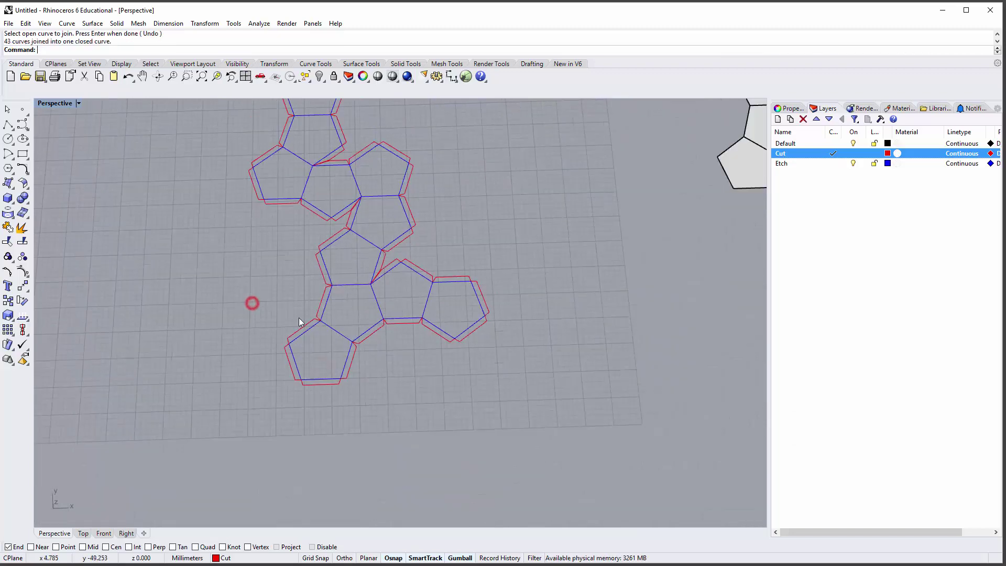
right_drag(298, 317, 442, 299)
click(382, 281)
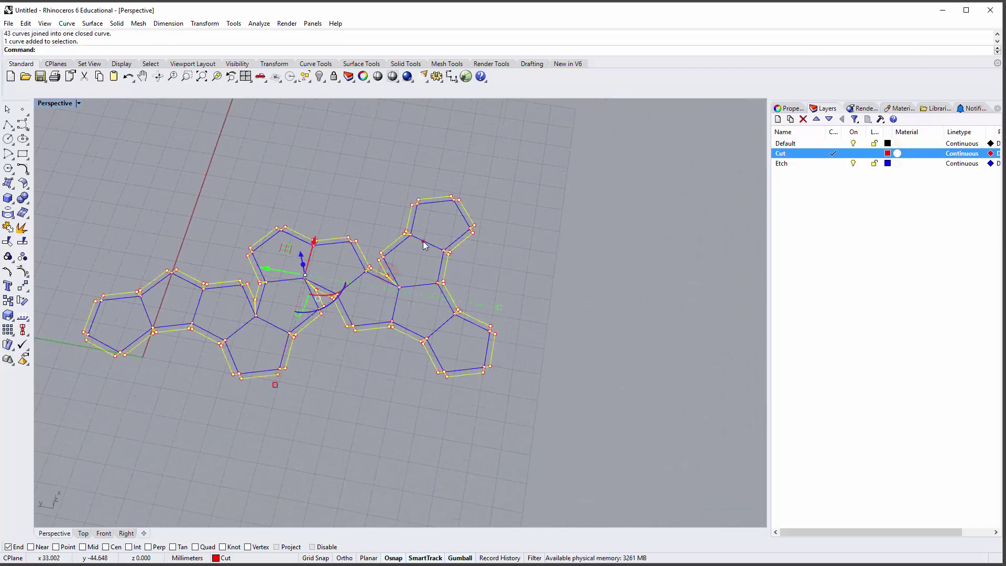
click(422, 242)
right_drag(530, 276, 111, 168)
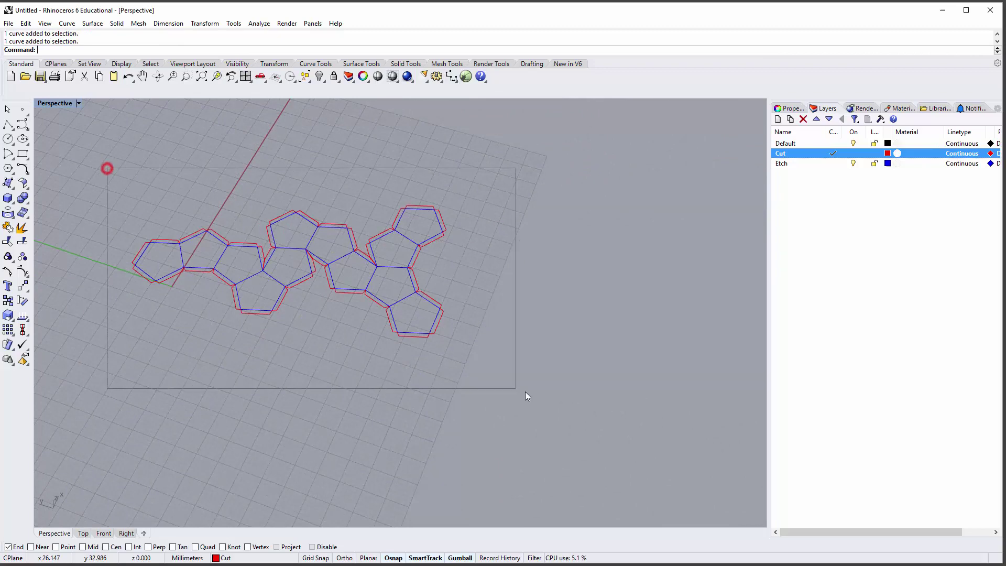
drag(526, 392, 531, 395)
middle_click(359, 431)
click(462, 191)
right_drag(461, 221, 446, 265)
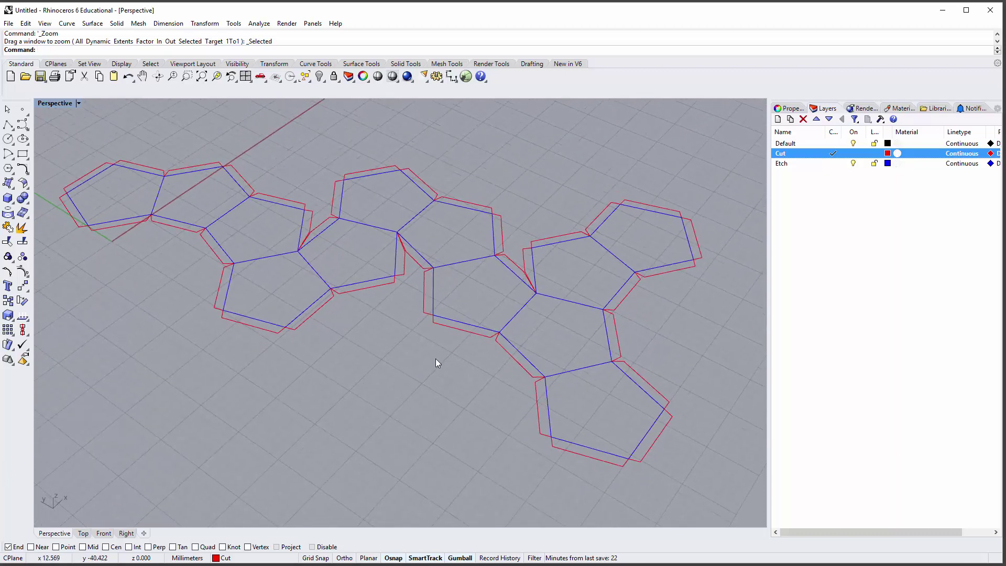
Step: Check that the net's cut outline selects as a single curve
click(456, 326)
shift+right_drag(434, 344, 425, 346)
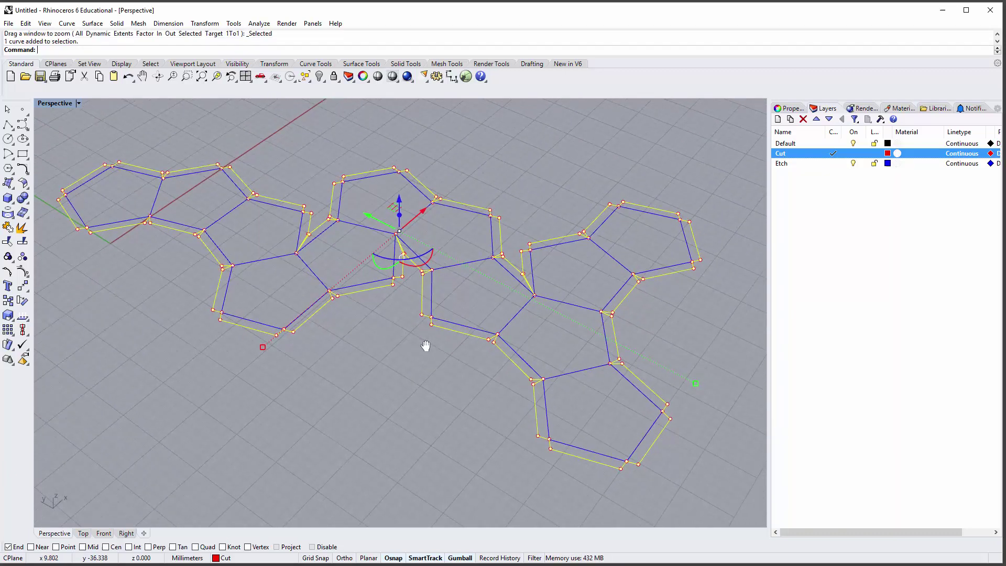
click(419, 340)
click(458, 332)
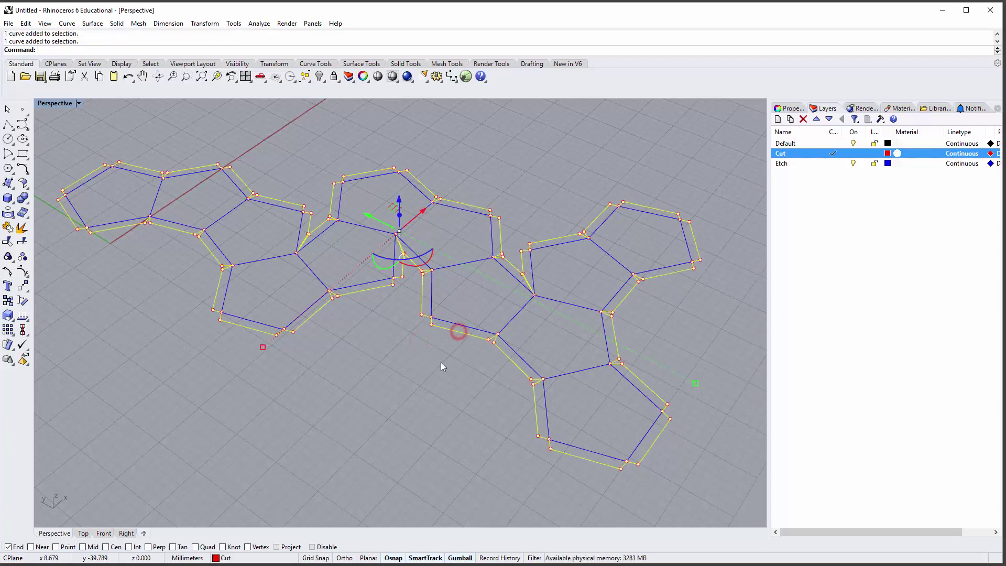
click(442, 361)
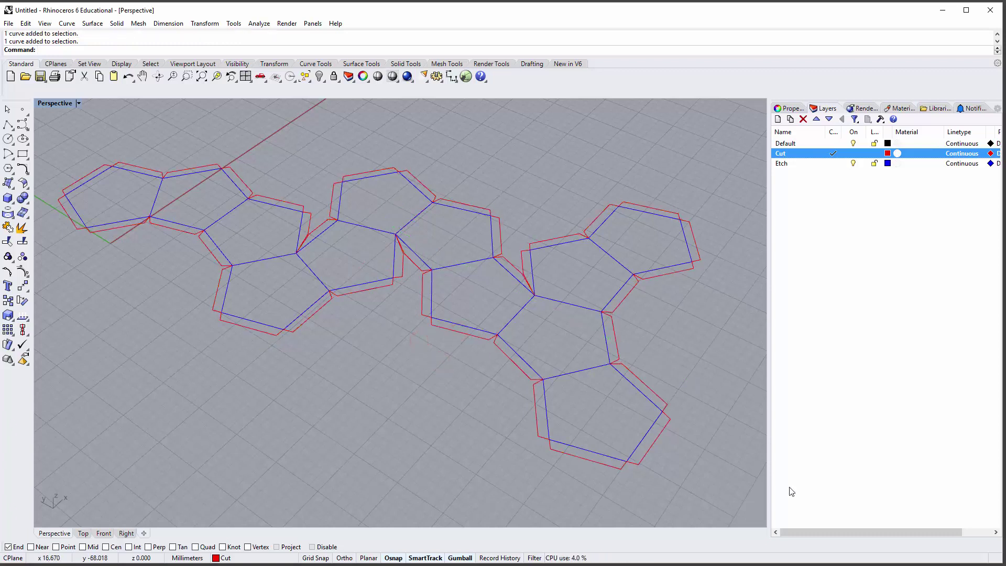